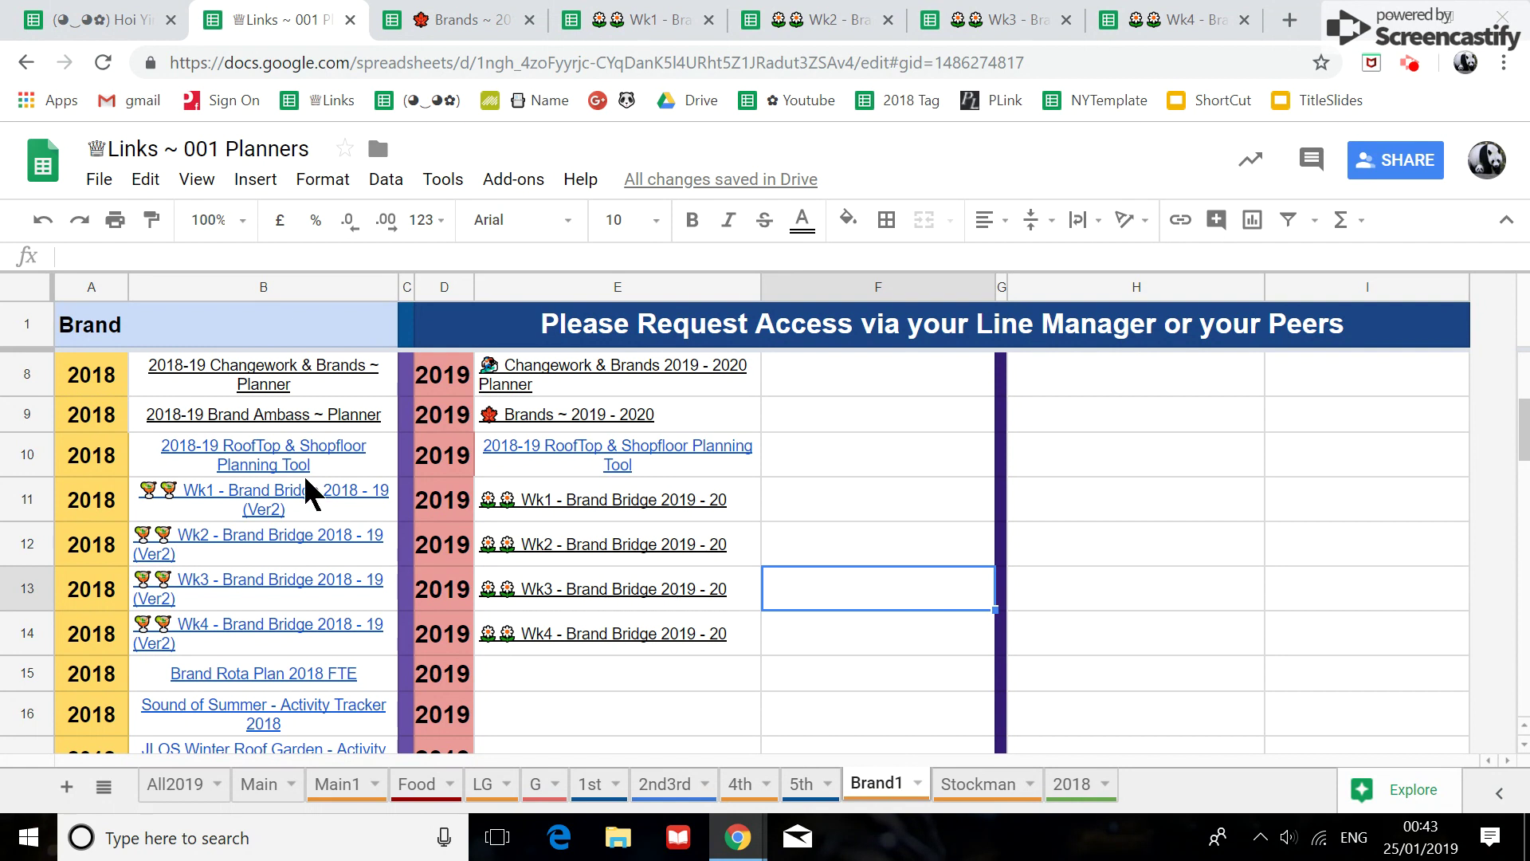
Check the HYPERLINK formulas of the Wk2 2018 and Wk3 2019-20 links, then open the Wk1 - Brand Bridge 2019-20 planner.
{"action": "left_click_drag", "start_coordinate": [319, 503], "coordinate": [318, 615]}
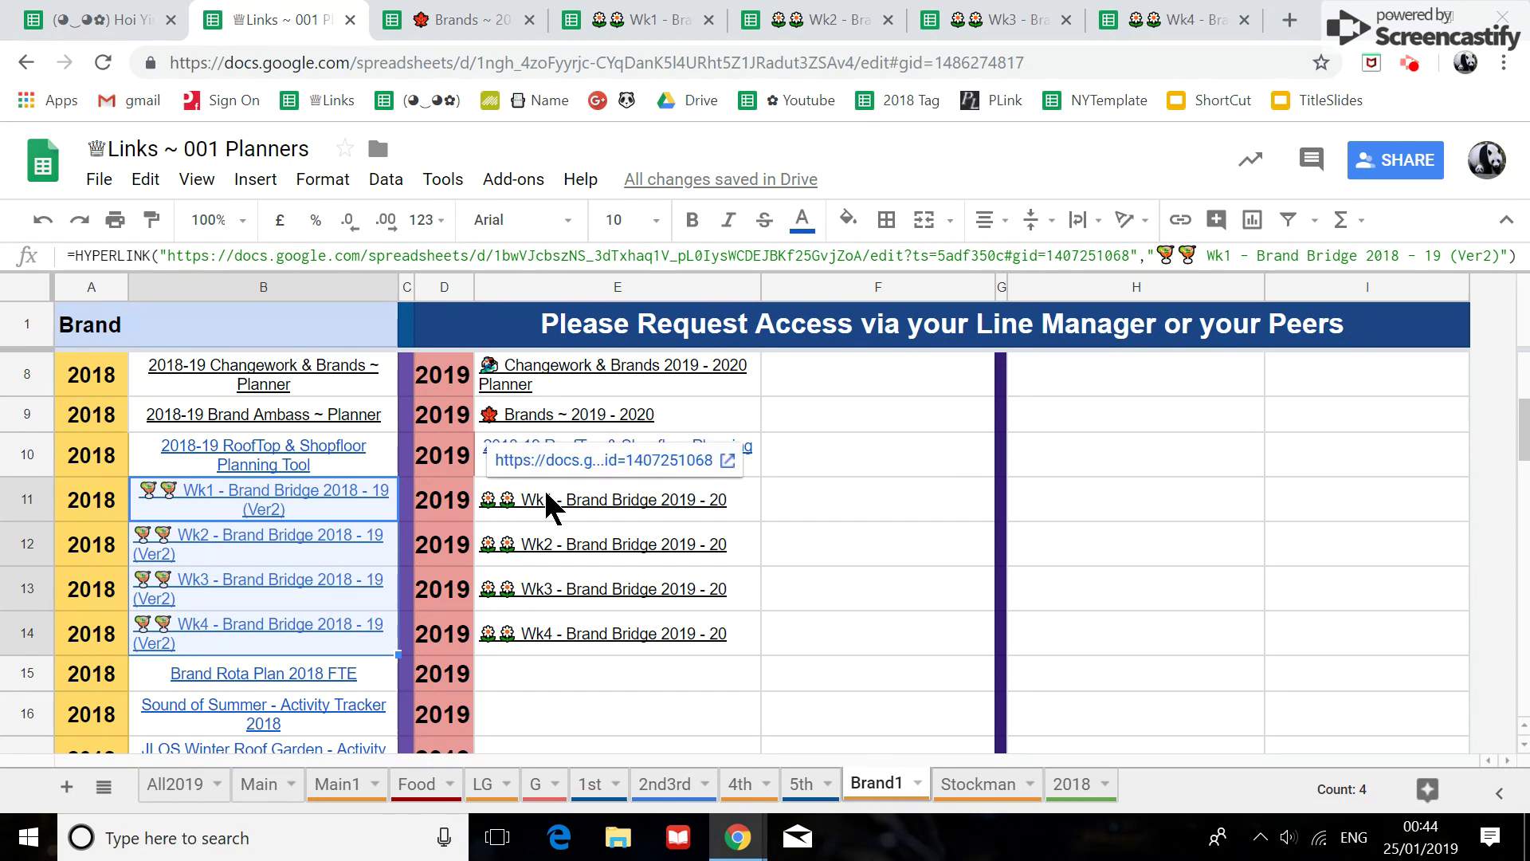
{"action": "left_click", "coordinate": [779, 518]}
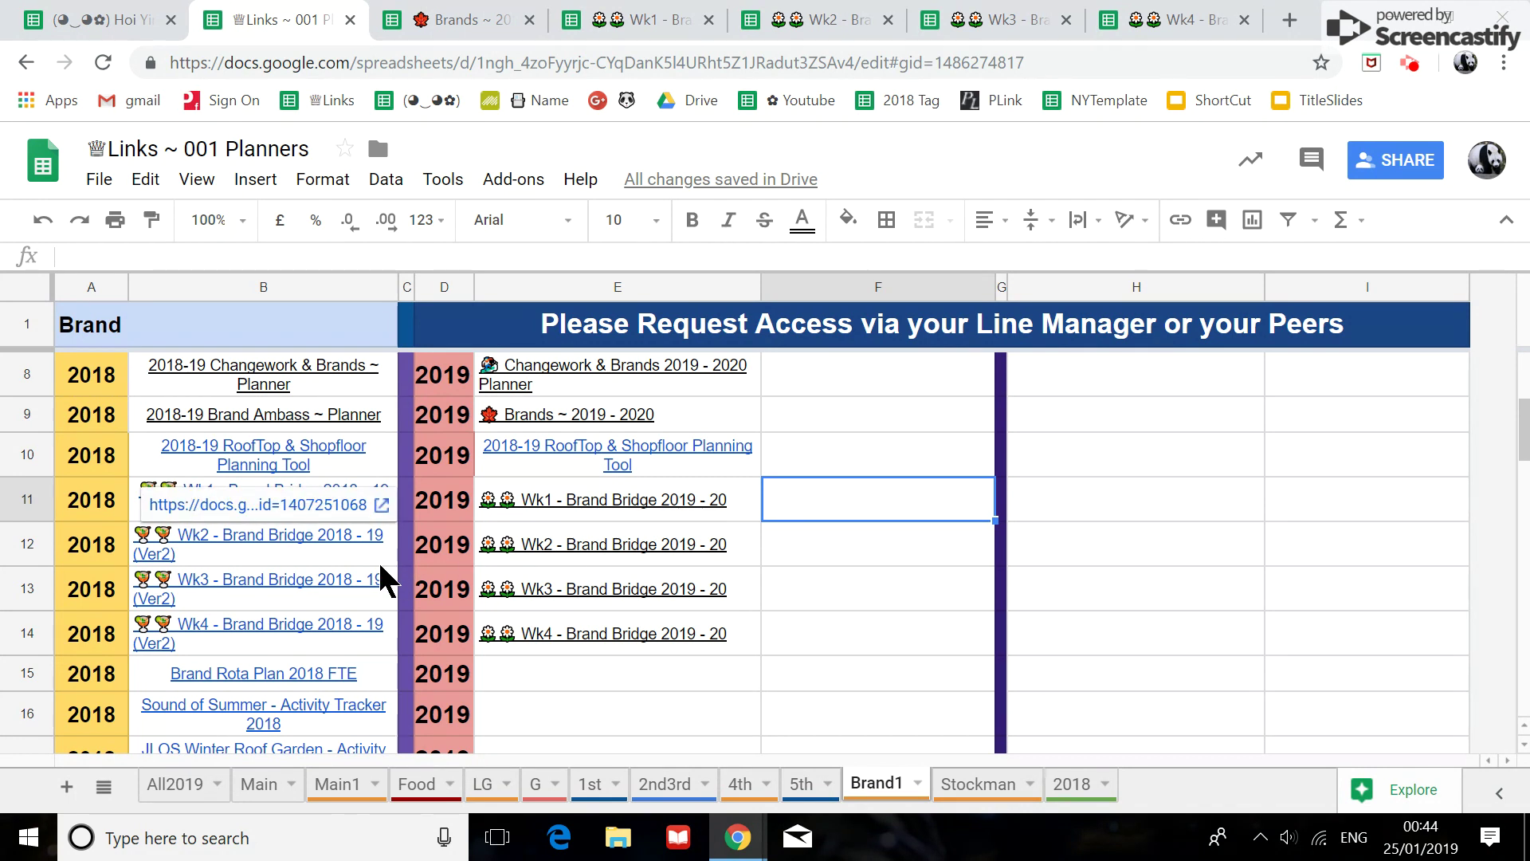
{"action": "left_click", "coordinate": [342, 545]}
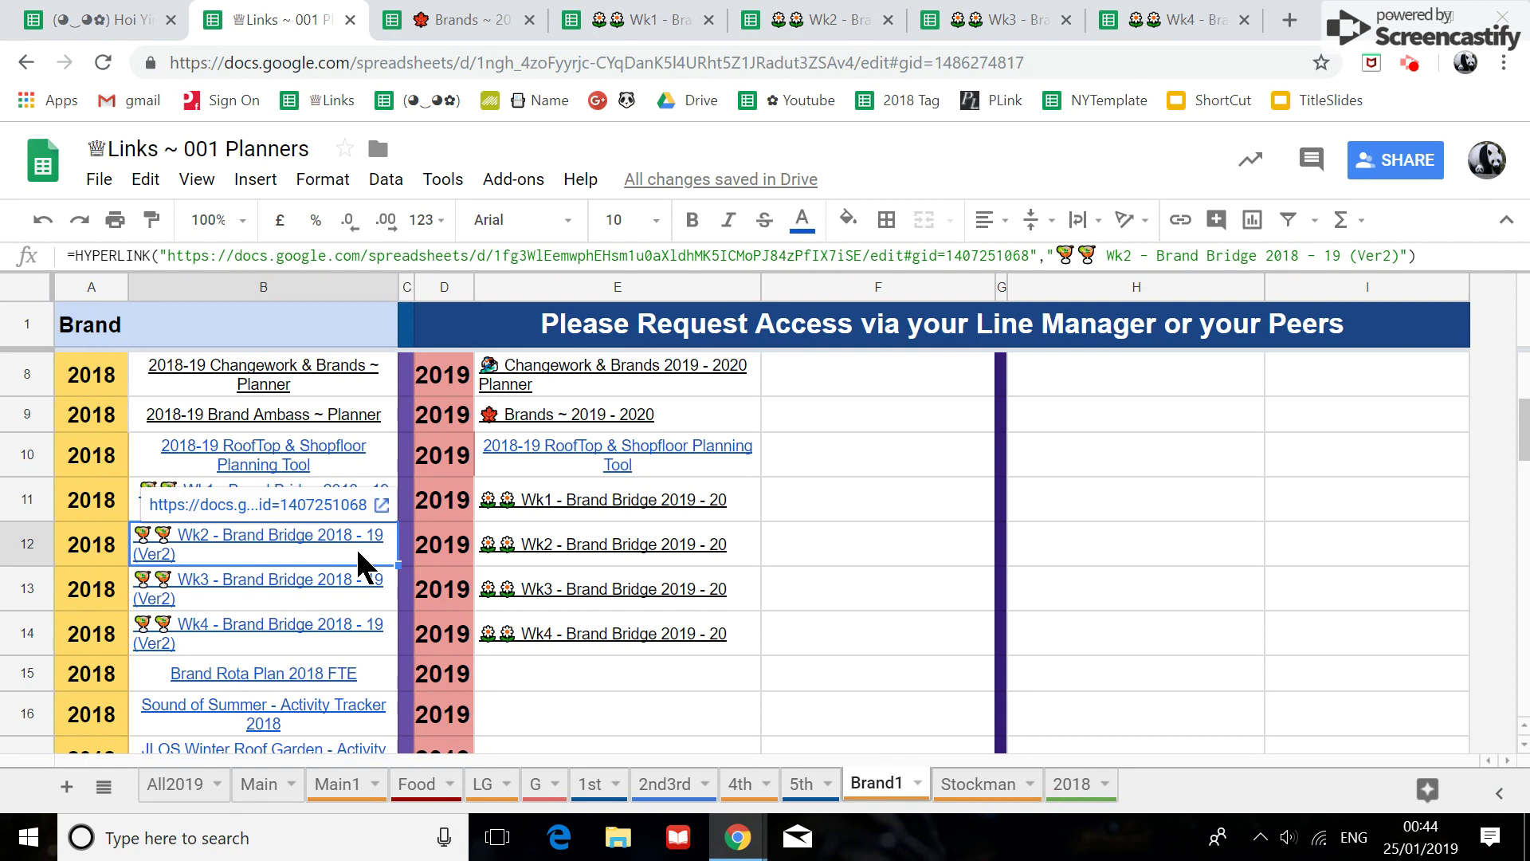
{"action": "left_click", "coordinate": [580, 593]}
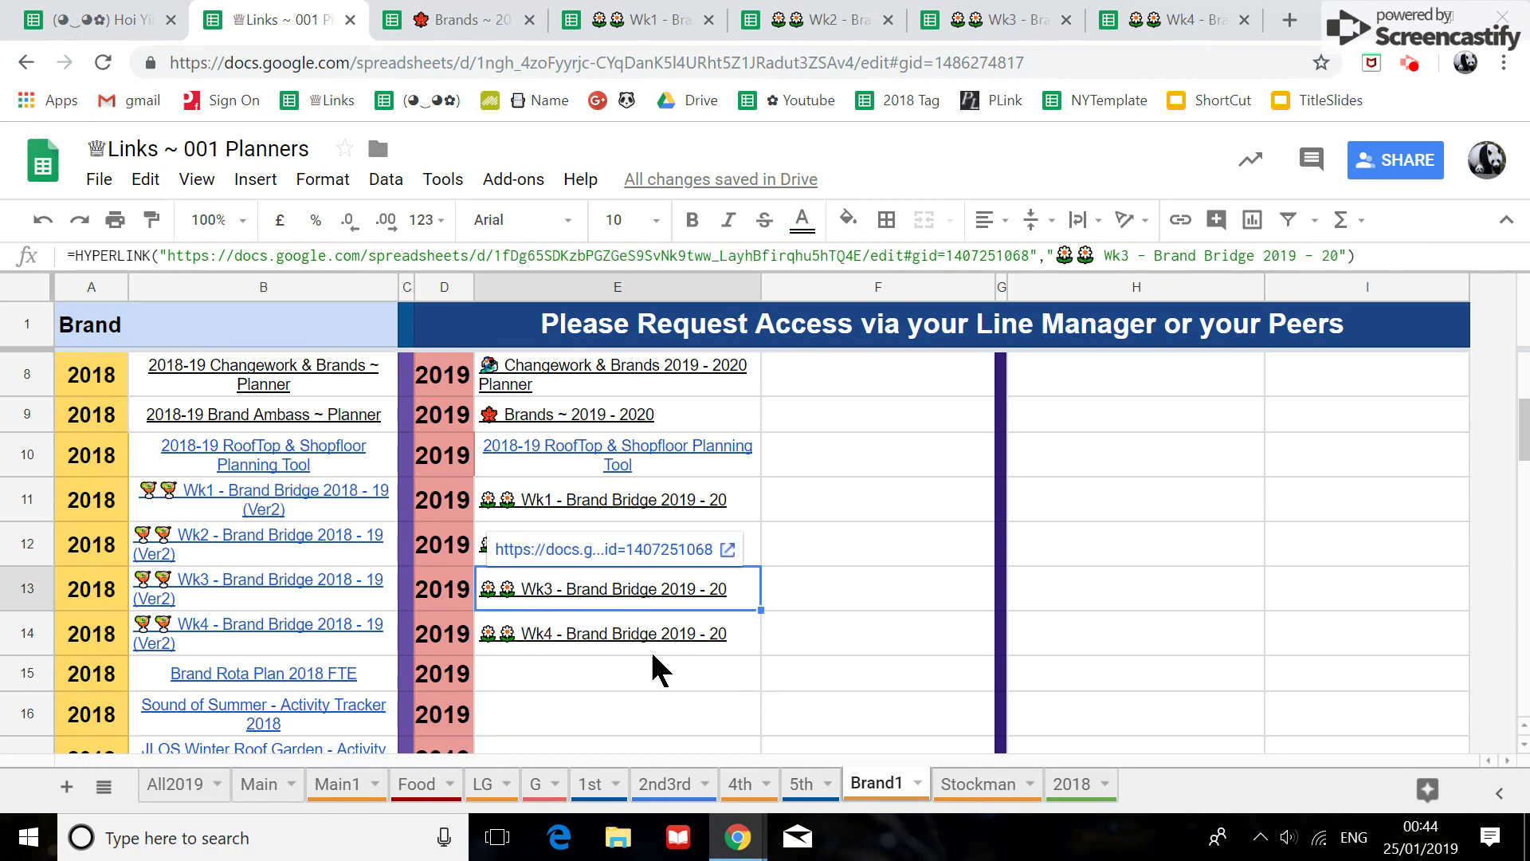
{"action": "left_click", "coordinate": [337, 542]}
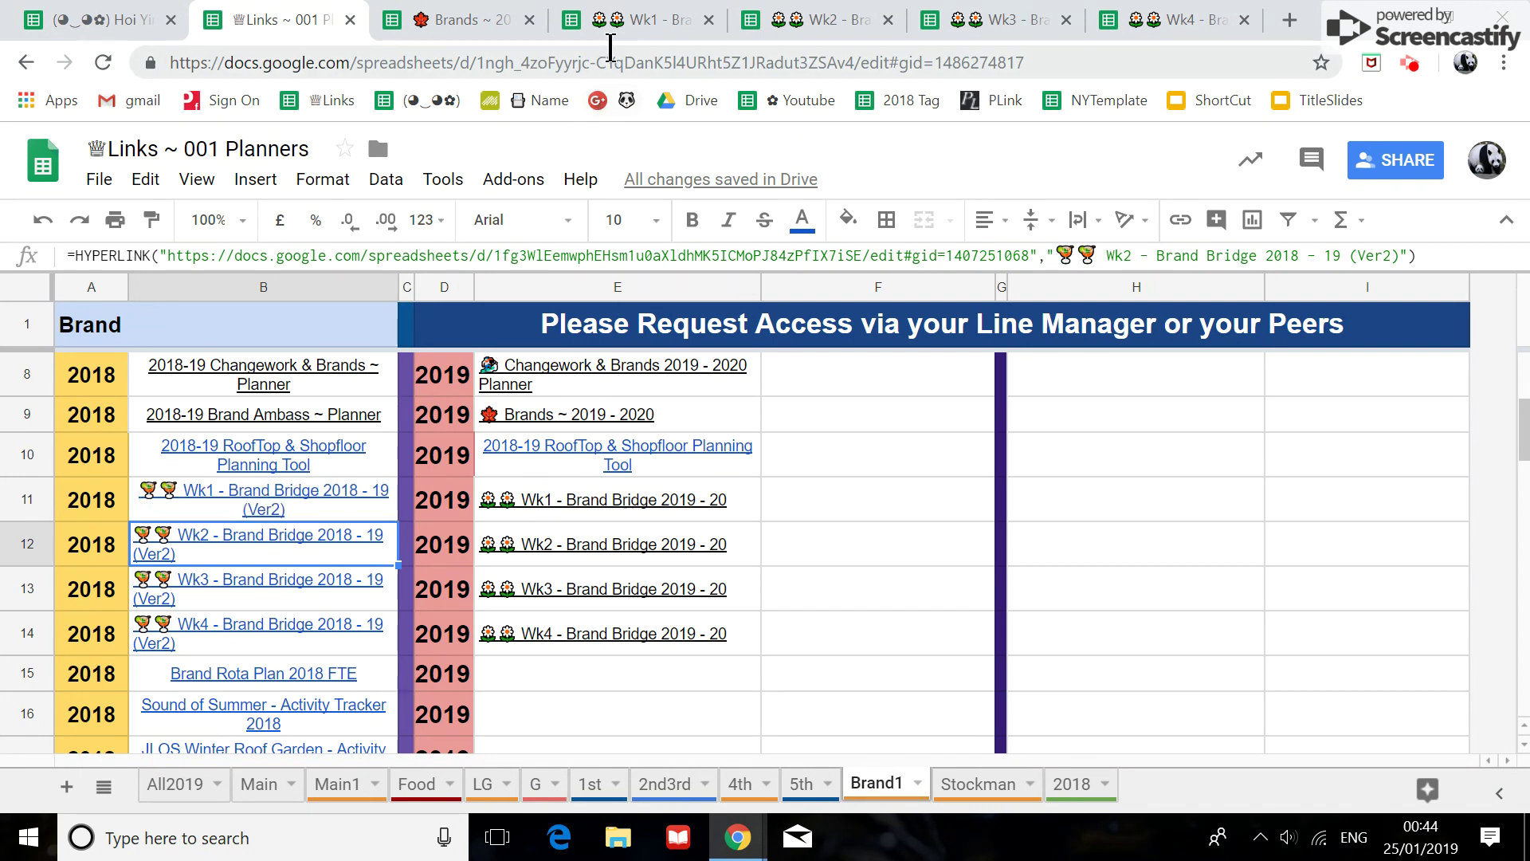
{"action": "left_click", "coordinate": [630, 32]}
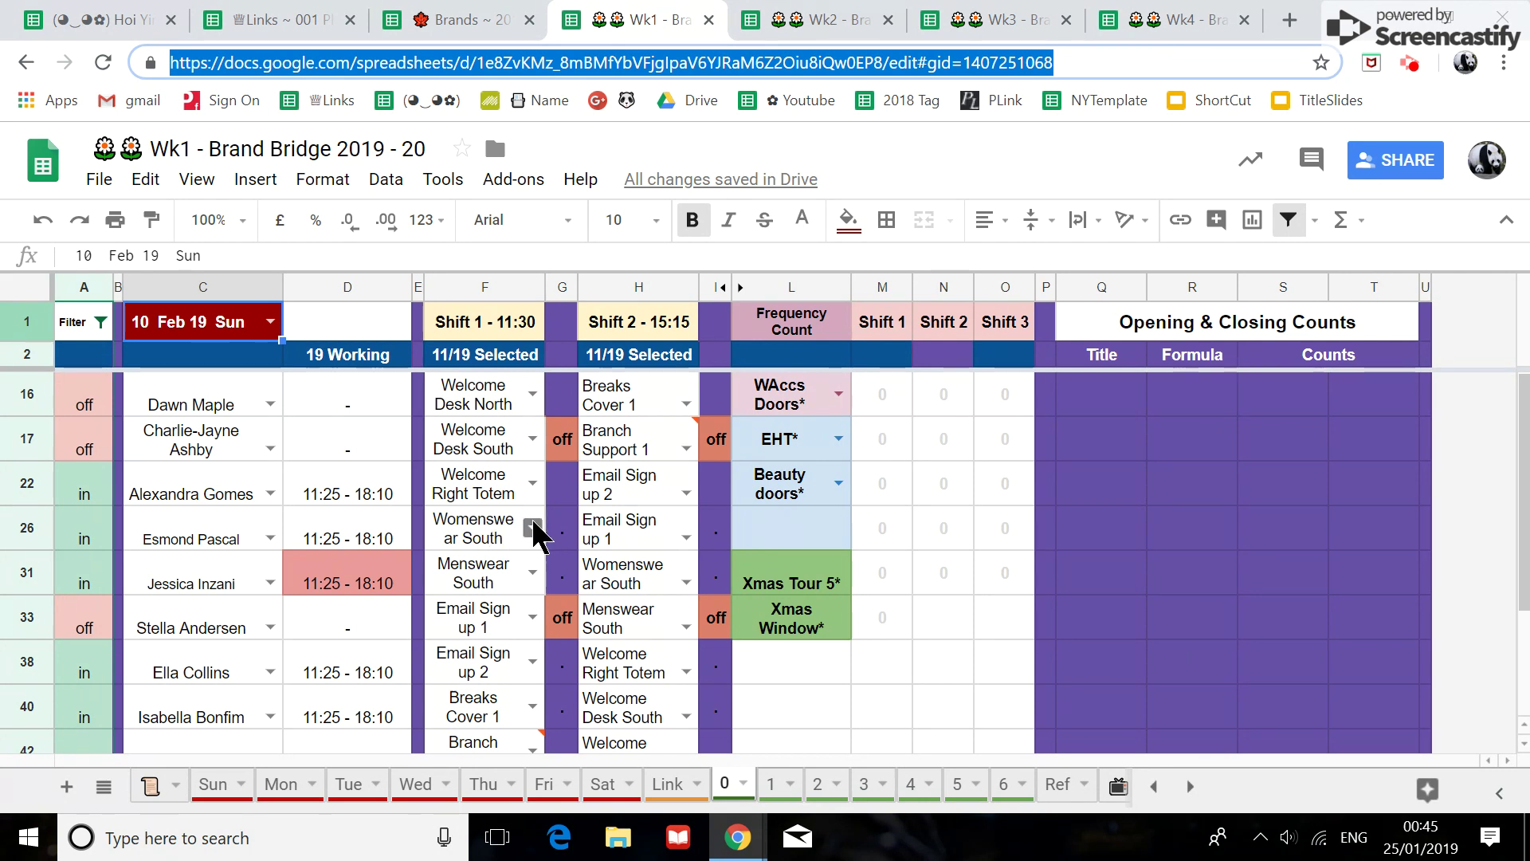
{"action": "left_click", "coordinate": [158, 796]}
Review the Event Lookup sheet and planner links list, then return to Wk1's Sun rota sheet.
{"action": "scroll", "coordinate": [290, 448], "scroll_direction": "down", "scroll_amount": 5}
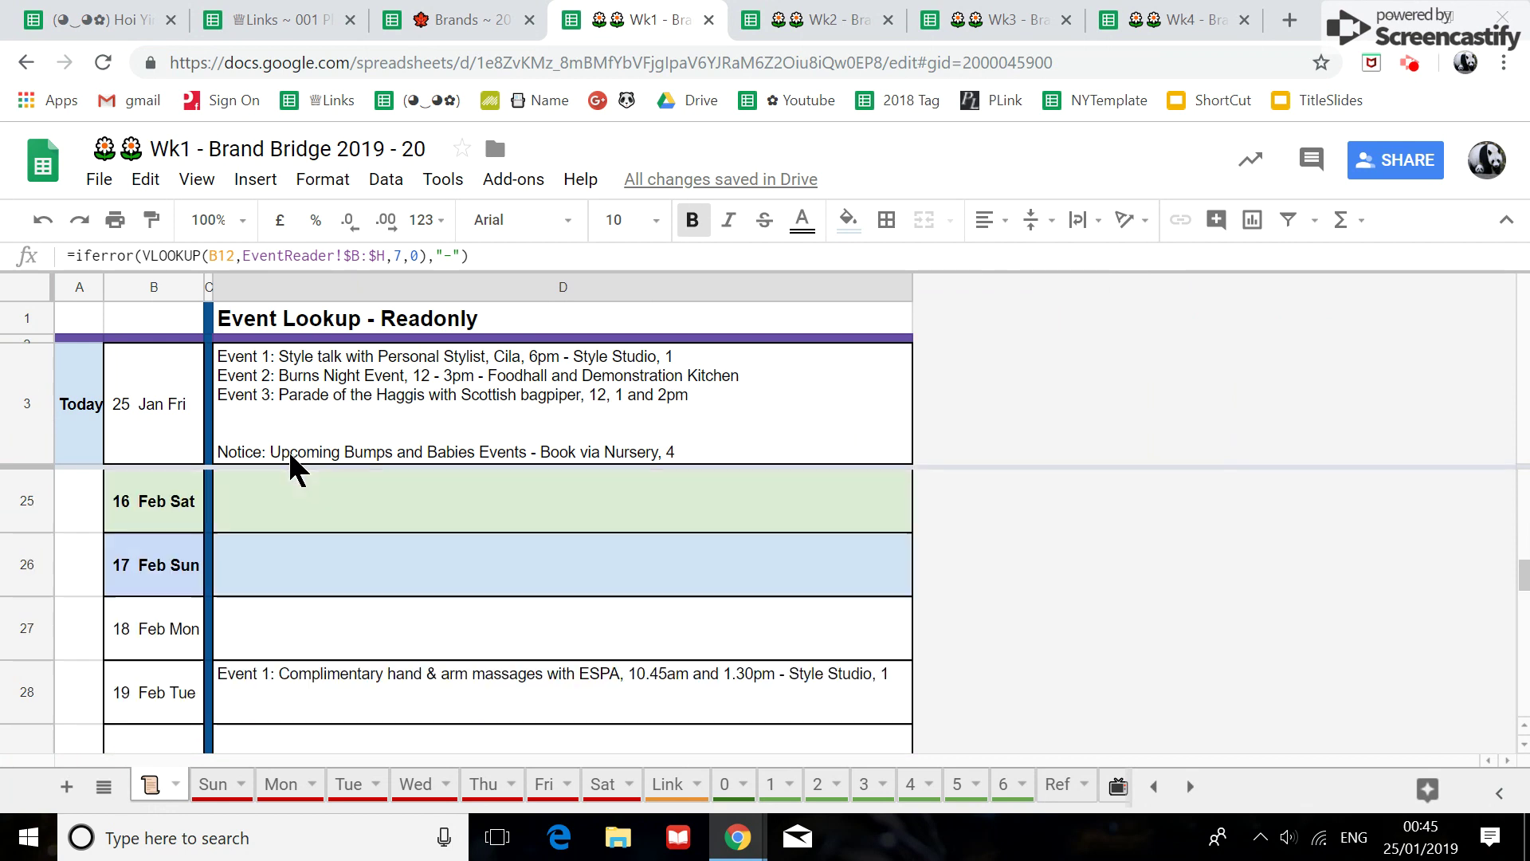
{"action": "scroll", "coordinate": [289, 456], "scroll_direction": "down", "scroll_amount": 3}
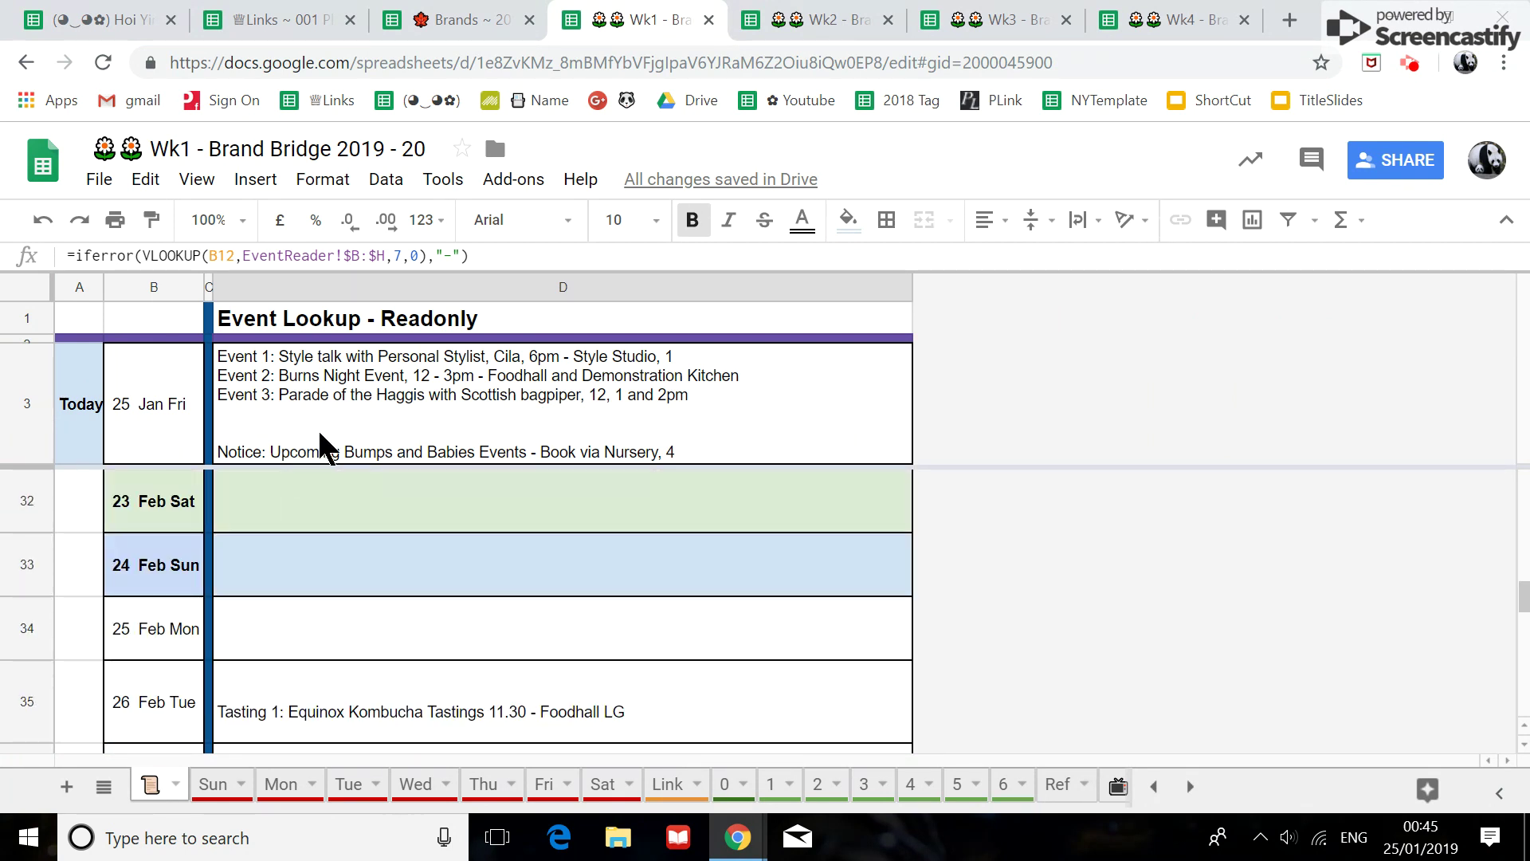
{"action": "left_click", "coordinate": [267, 19]}
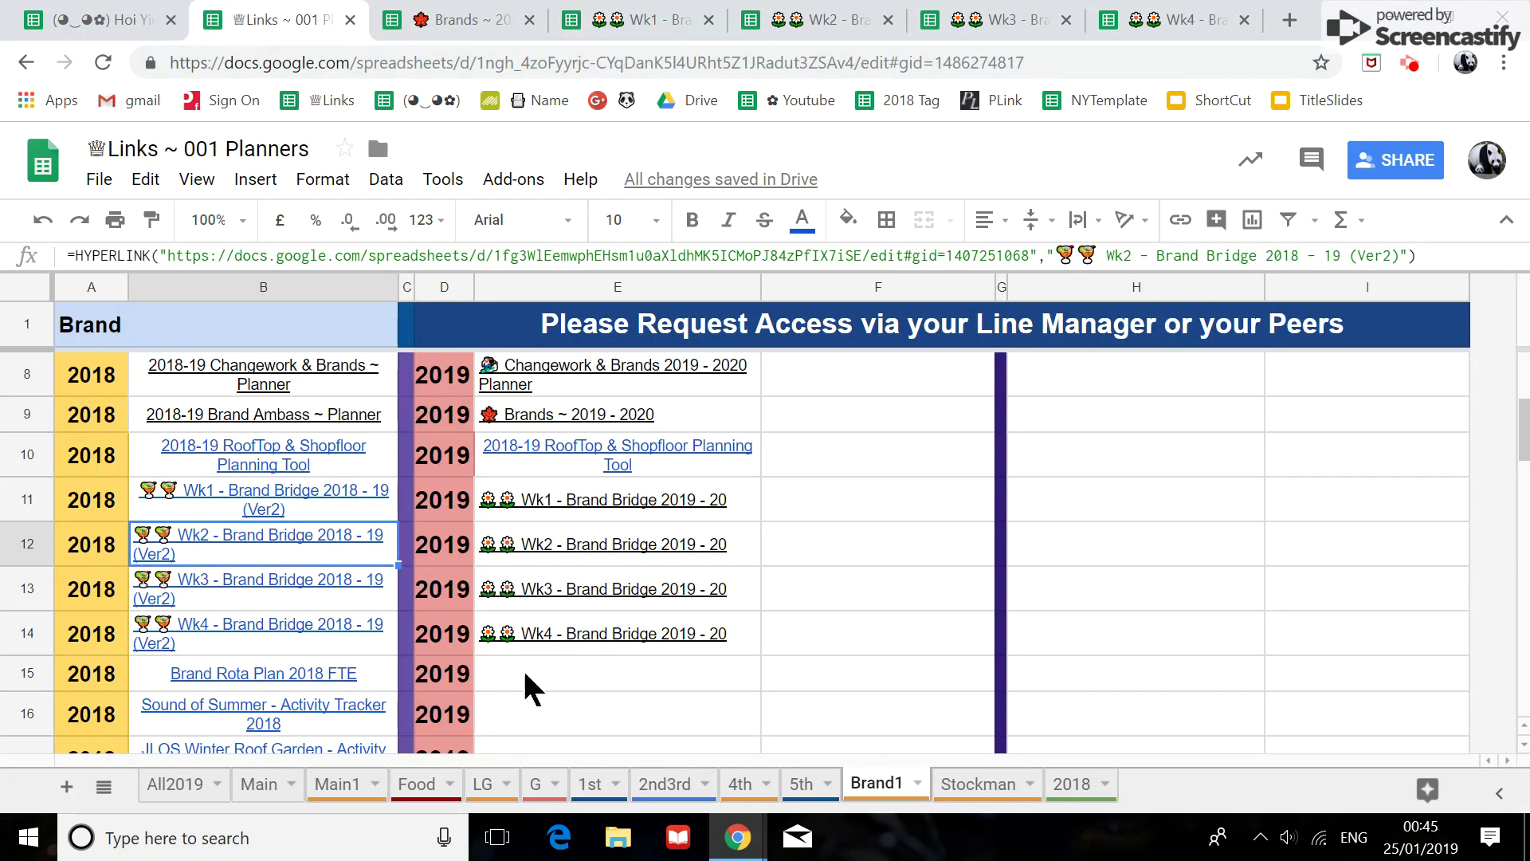
{"action": "scroll", "coordinate": [526, 646], "scroll_direction": "down", "scroll_amount": 3}
{"action": "scroll", "coordinate": [534, 629], "scroll_direction": "down", "scroll_amount": 2}
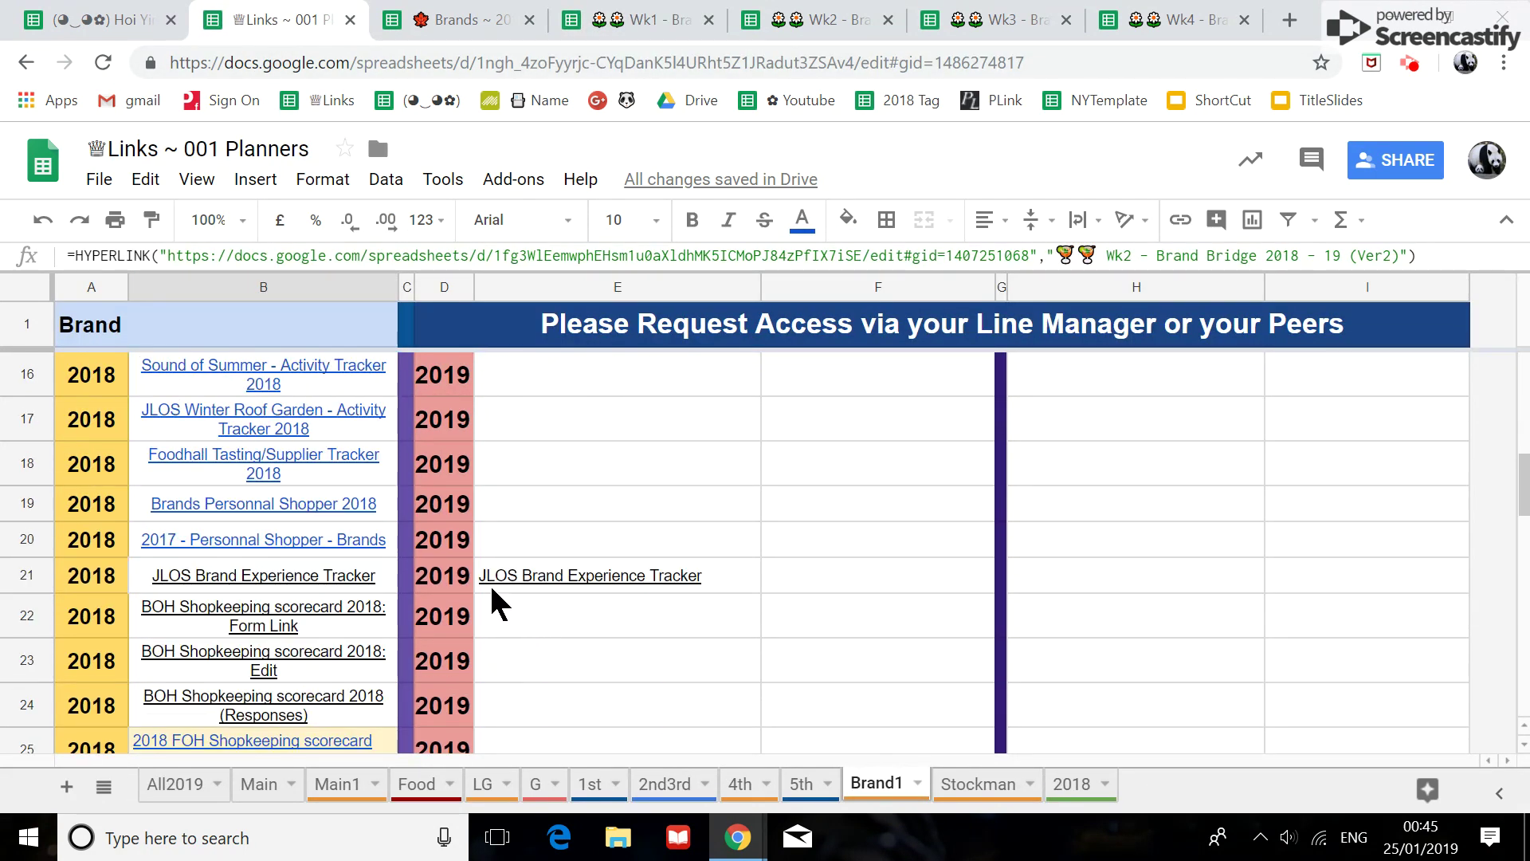
{"action": "mouse_move", "coordinate": [492, 589]}
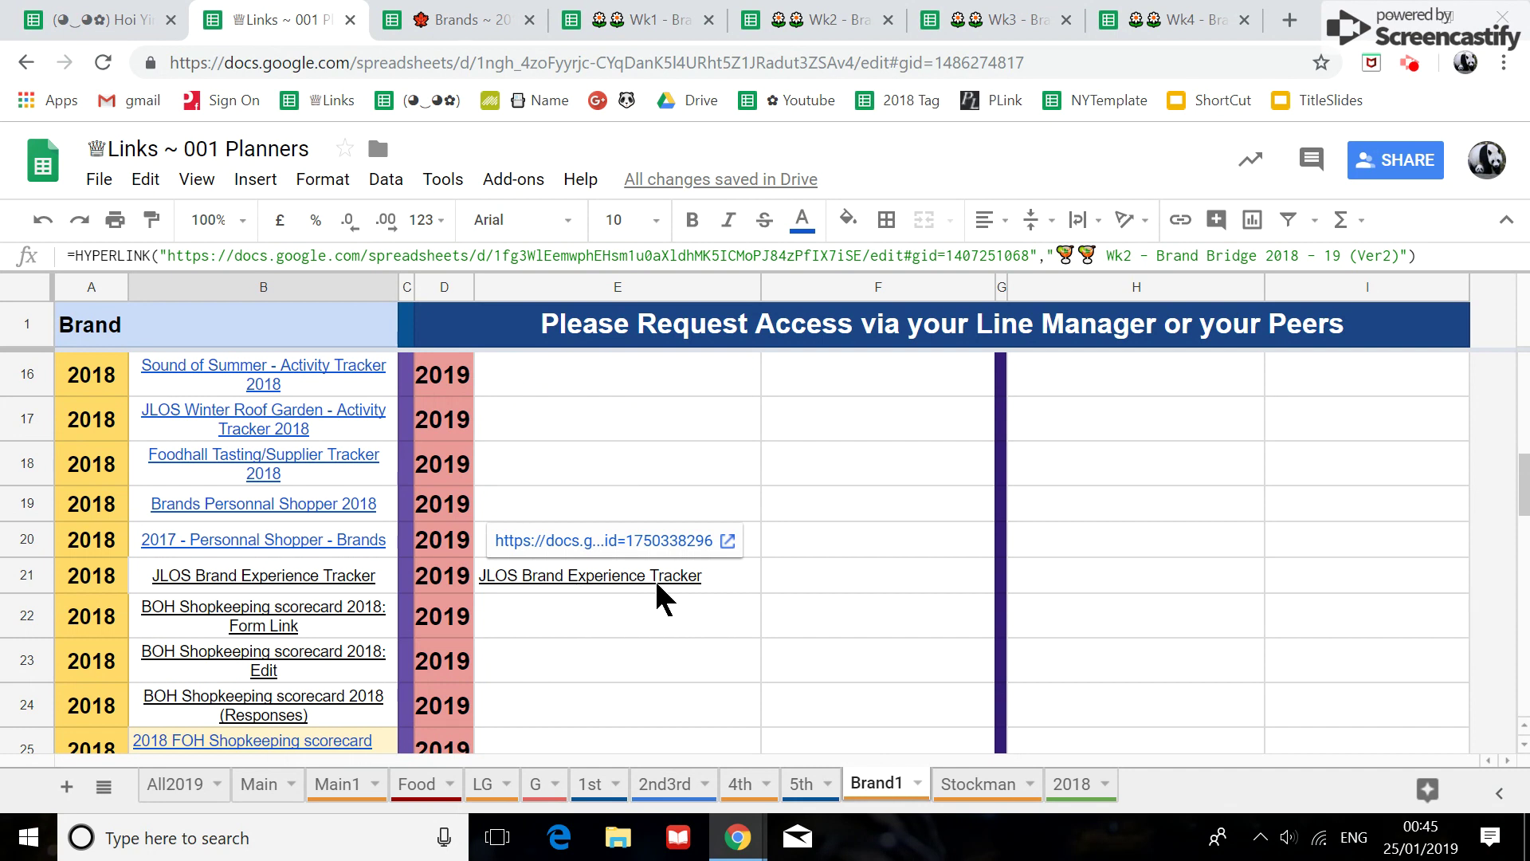
{"action": "left_click", "coordinate": [635, 20]}
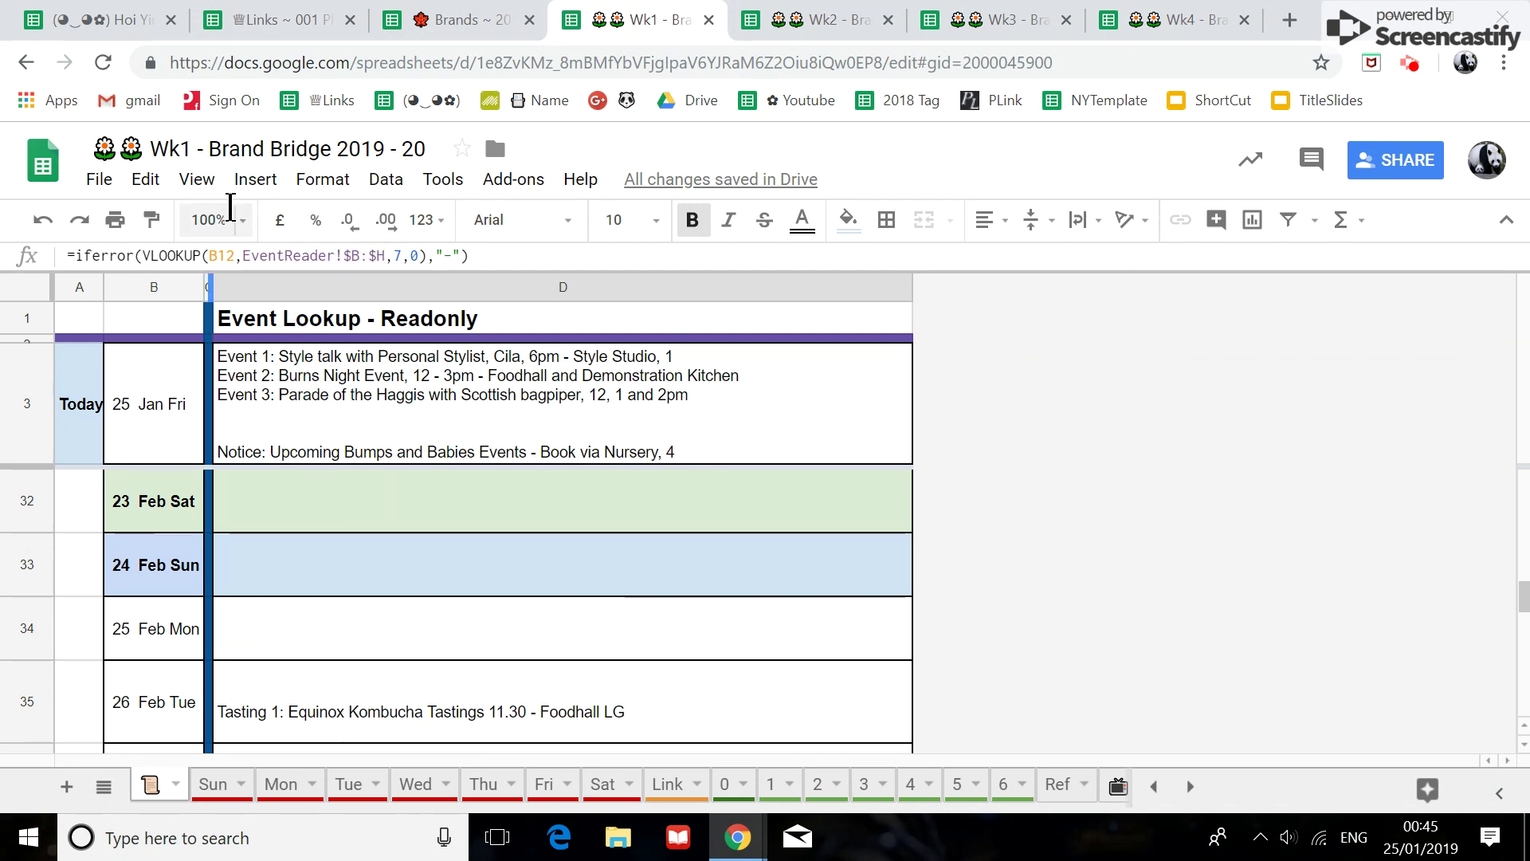
{"action": "left_click", "coordinate": [214, 784]}
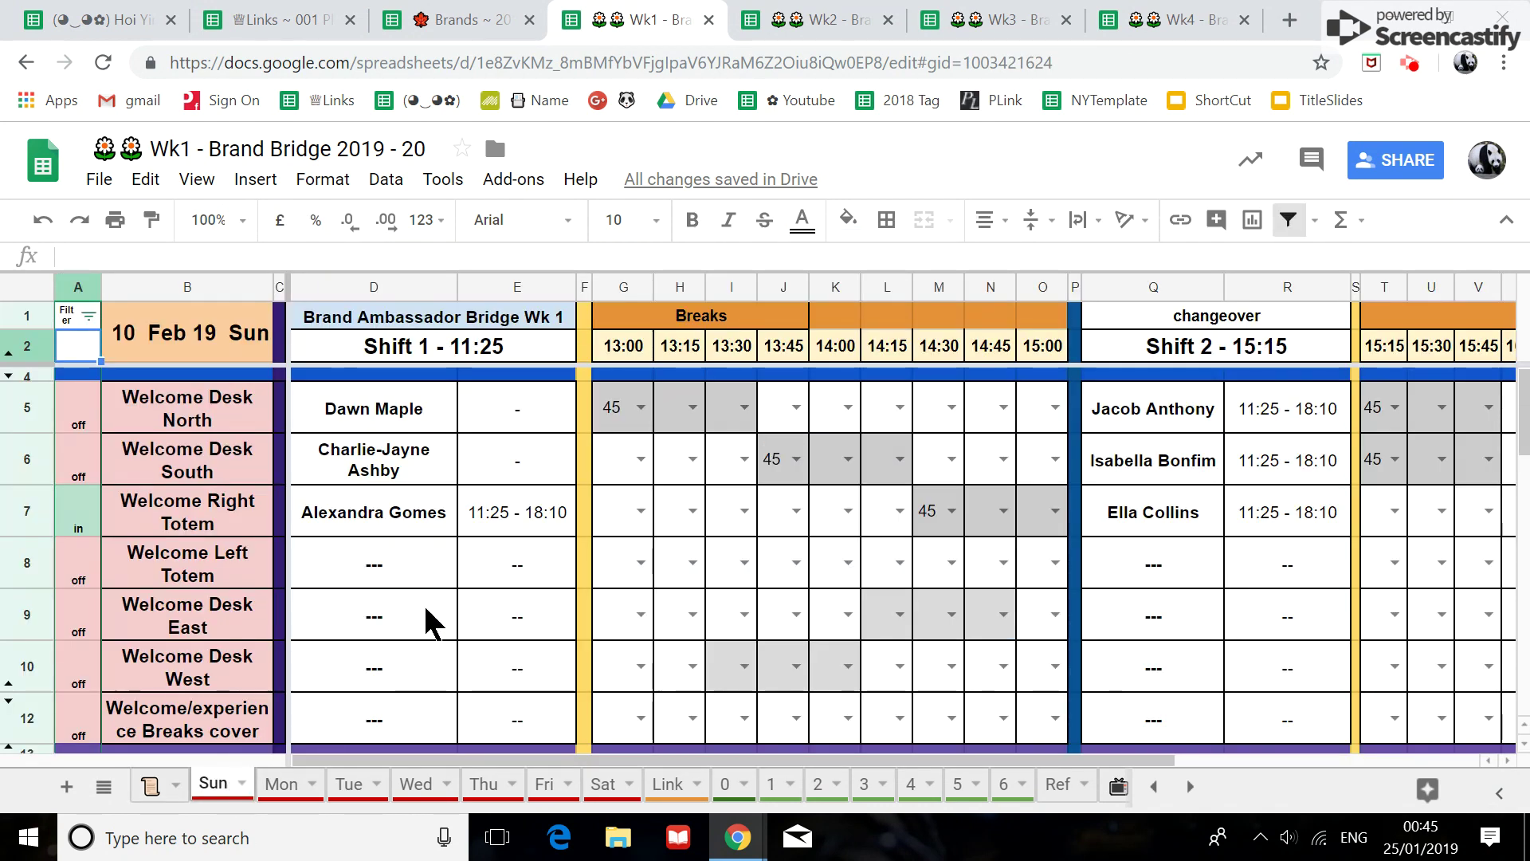
Delete the empty row 62 at the bottom of the Sun rota.
{"action": "scroll", "coordinate": [431, 618], "scroll_direction": "down", "scroll_amount": 20}
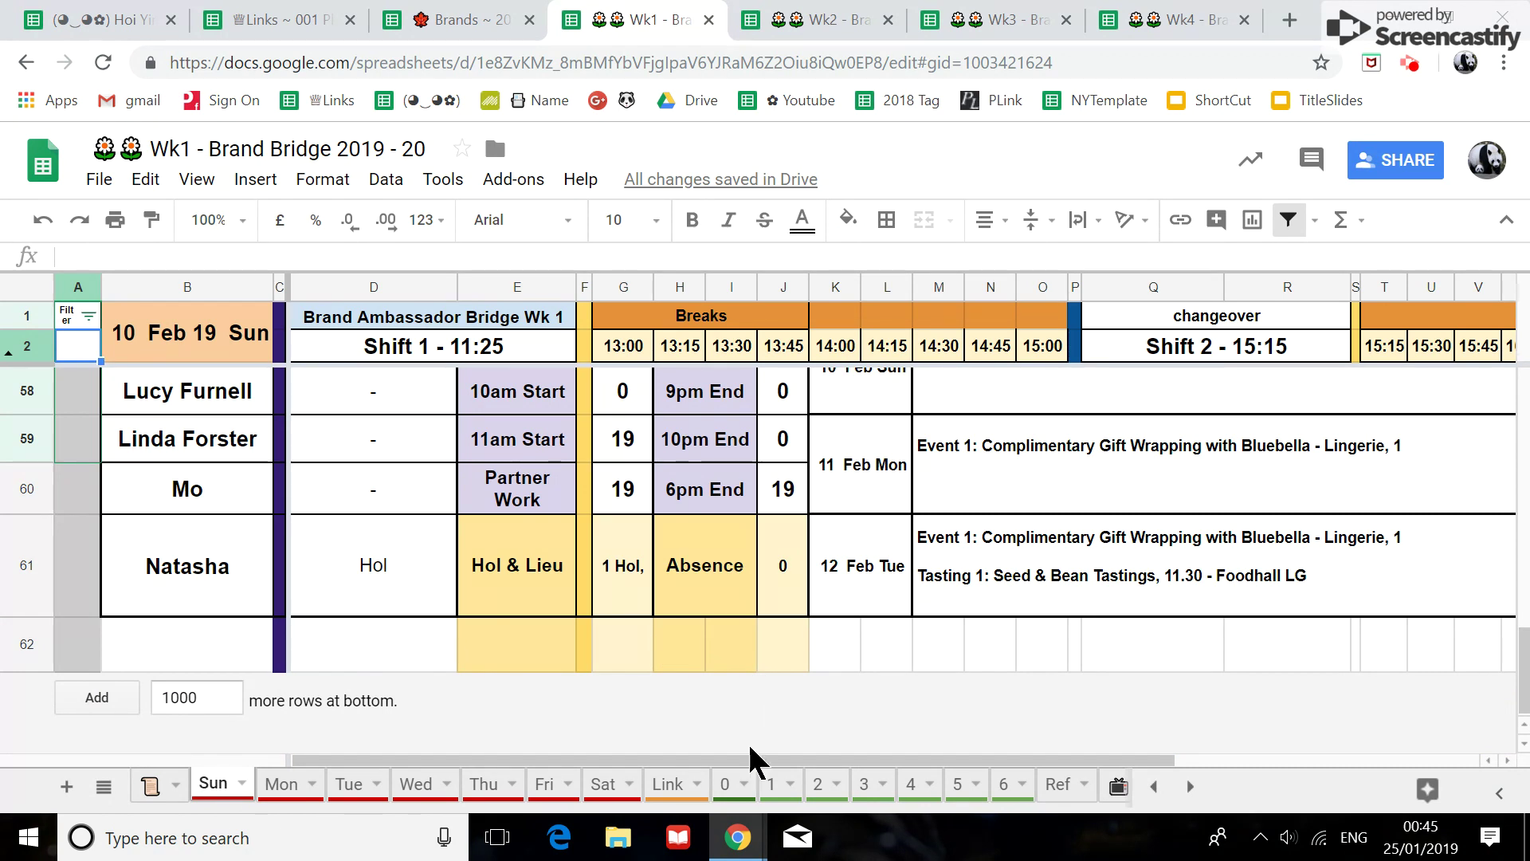
{"action": "right_click", "coordinate": [21, 646]}
{"action": "scroll", "coordinate": [119, 741], "scroll_direction": "down", "scroll_amount": 3}
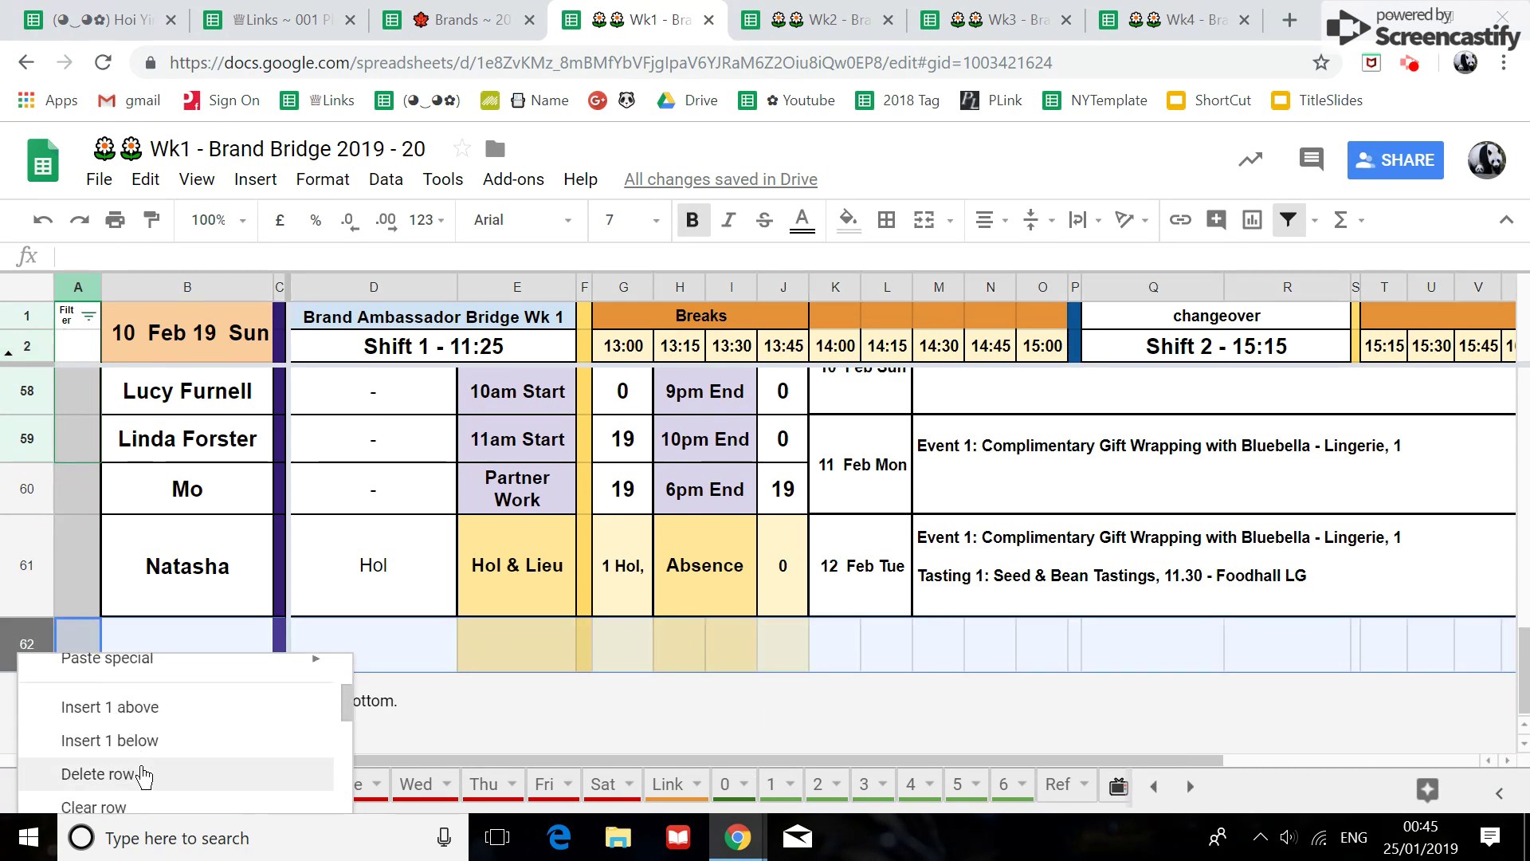
{"action": "left_click", "coordinate": [143, 774]}
Inspect the event lookup formulas for 10 and 12 Feb and the General note for 12 Feb.
{"action": "left_click", "coordinate": [951, 428]}
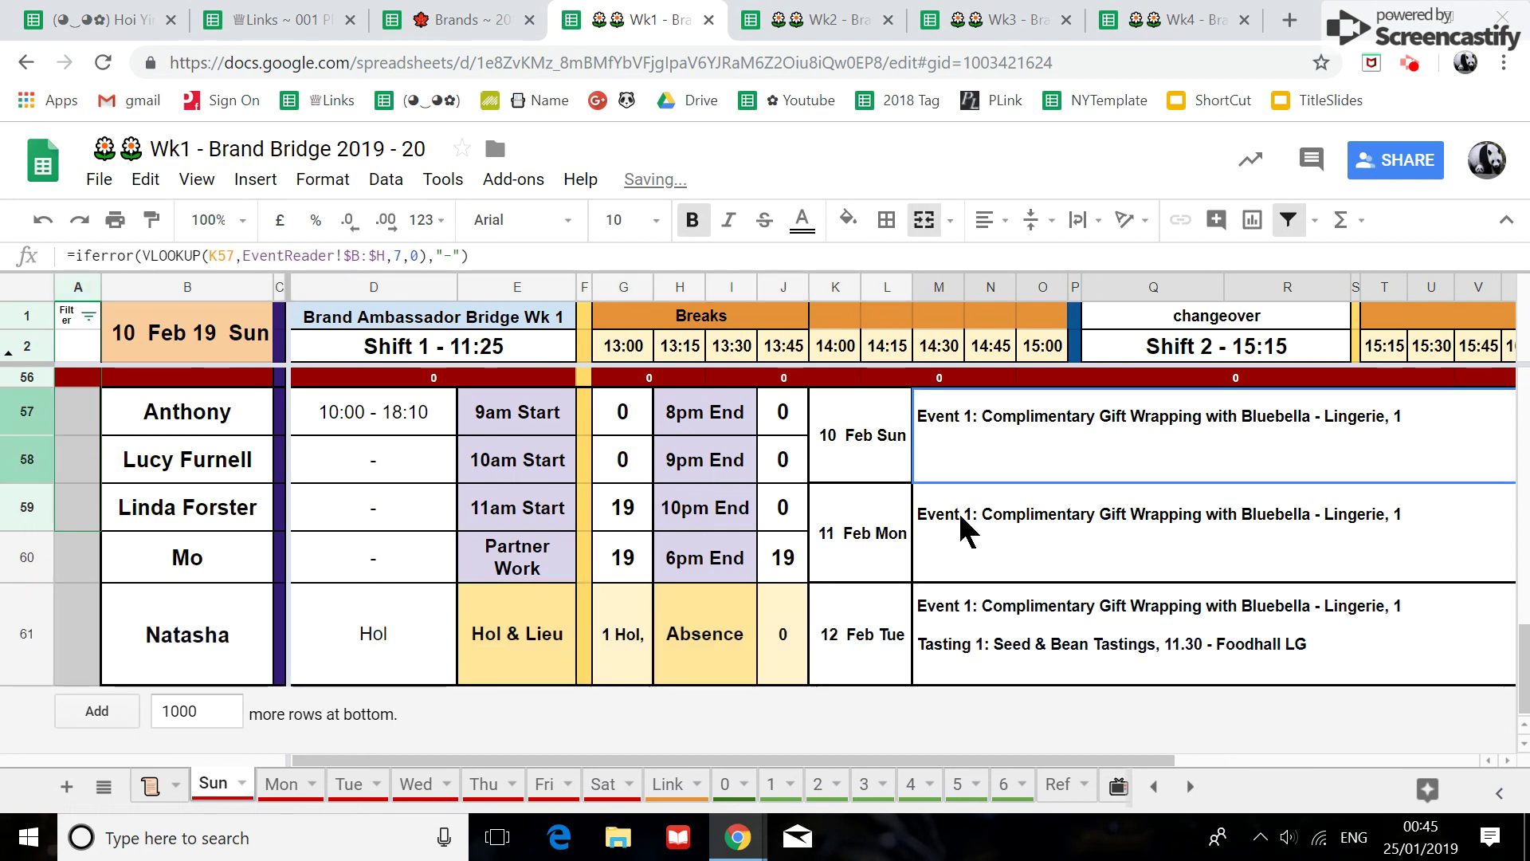
{"action": "left_click", "coordinate": [985, 620]}
{"action": "left_click_drag", "start_coordinate": [937, 759], "coordinate": [1283, 814]}
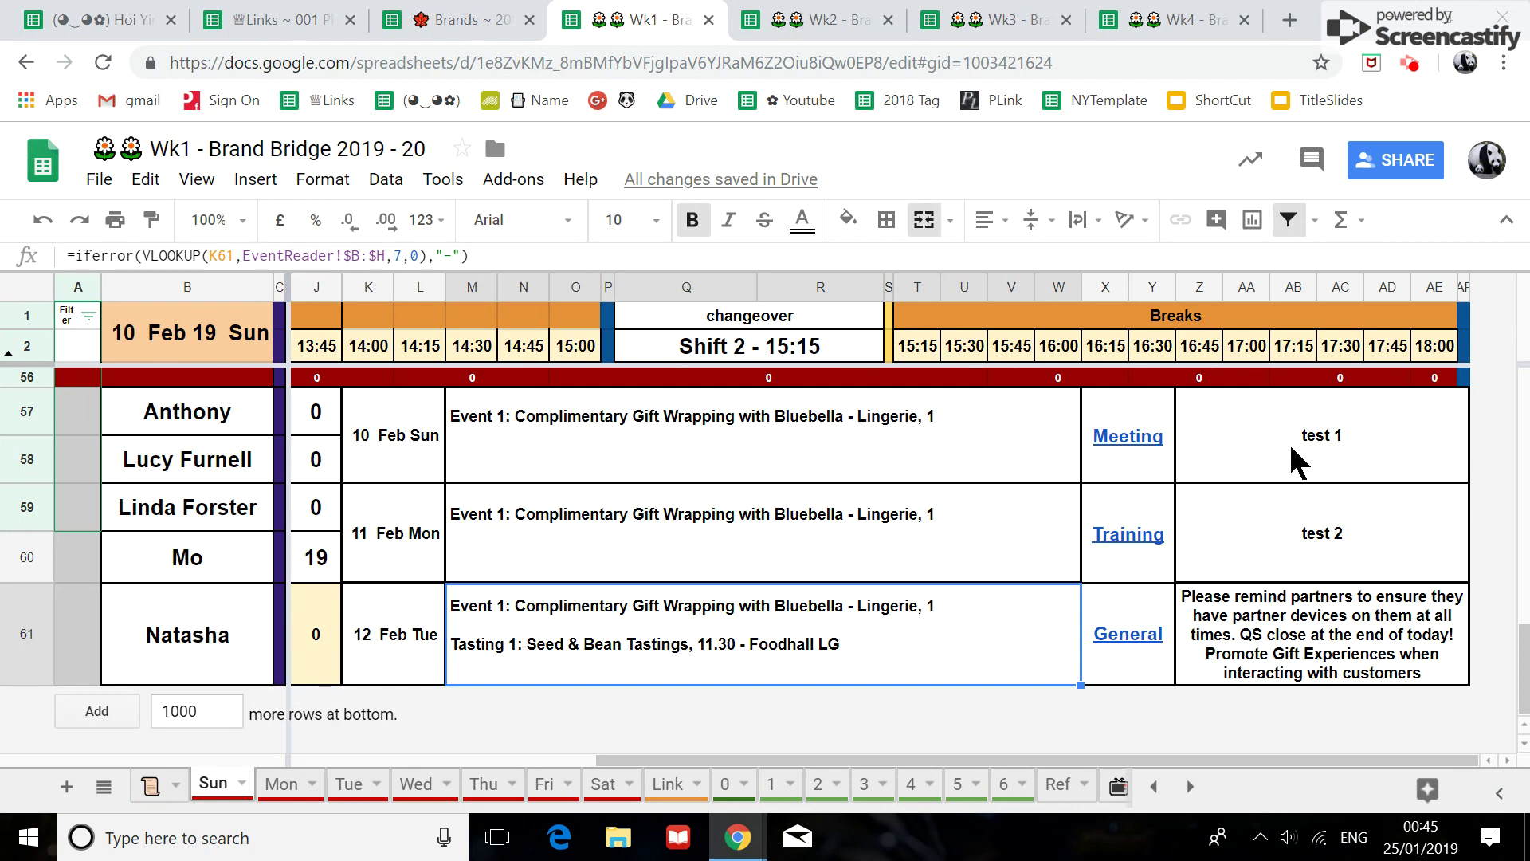
{"action": "key", "text": "Right"}
{"action": "key", "text": "Right"}
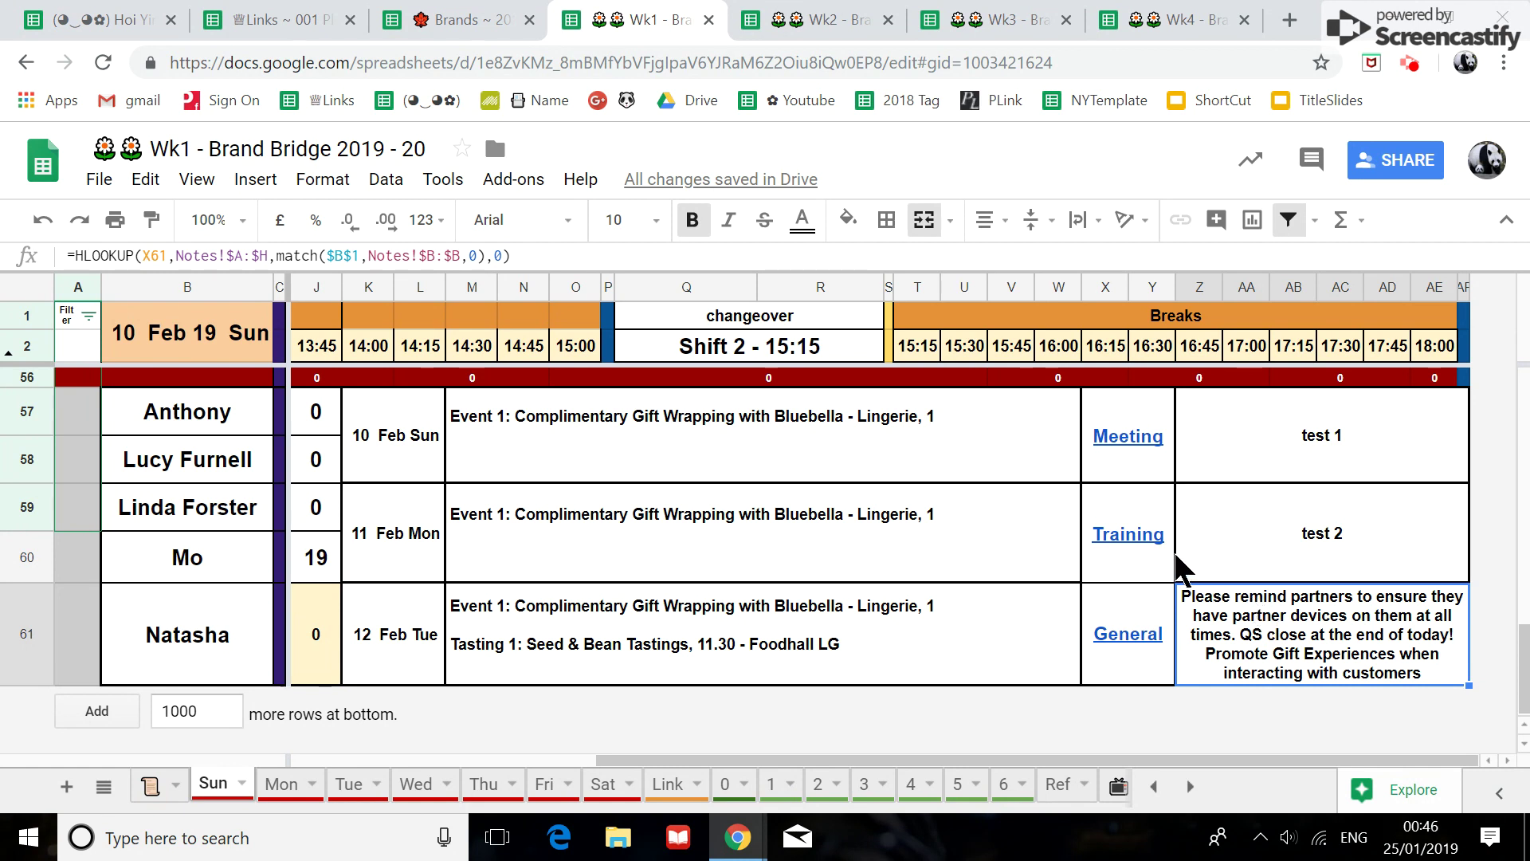
{"action": "left_click", "coordinate": [448, 16]}
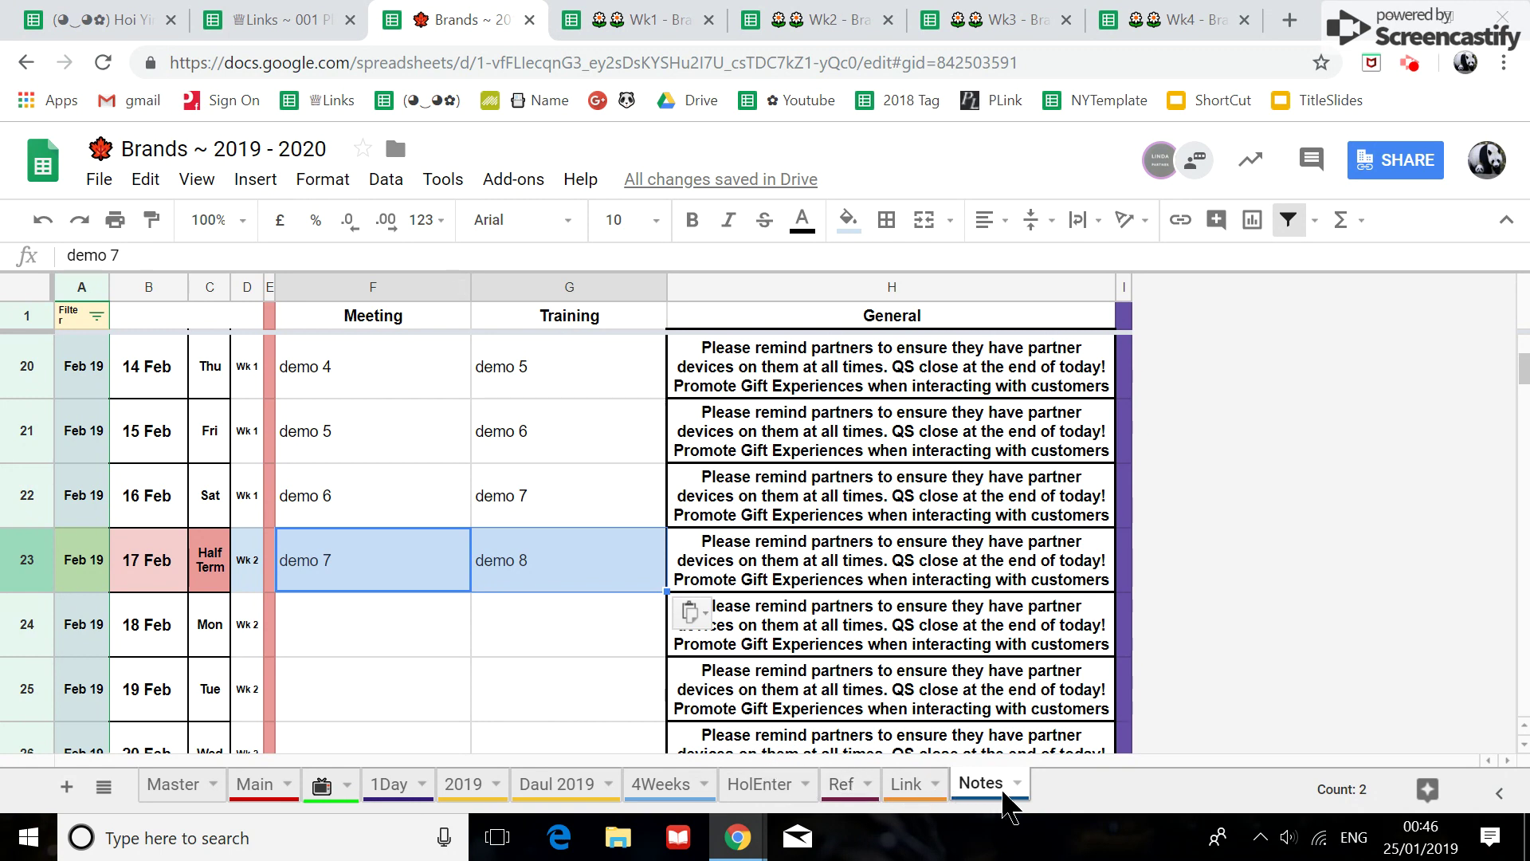
{"action": "scroll", "coordinate": [381, 466], "scroll_direction": "up", "scroll_amount": 2}
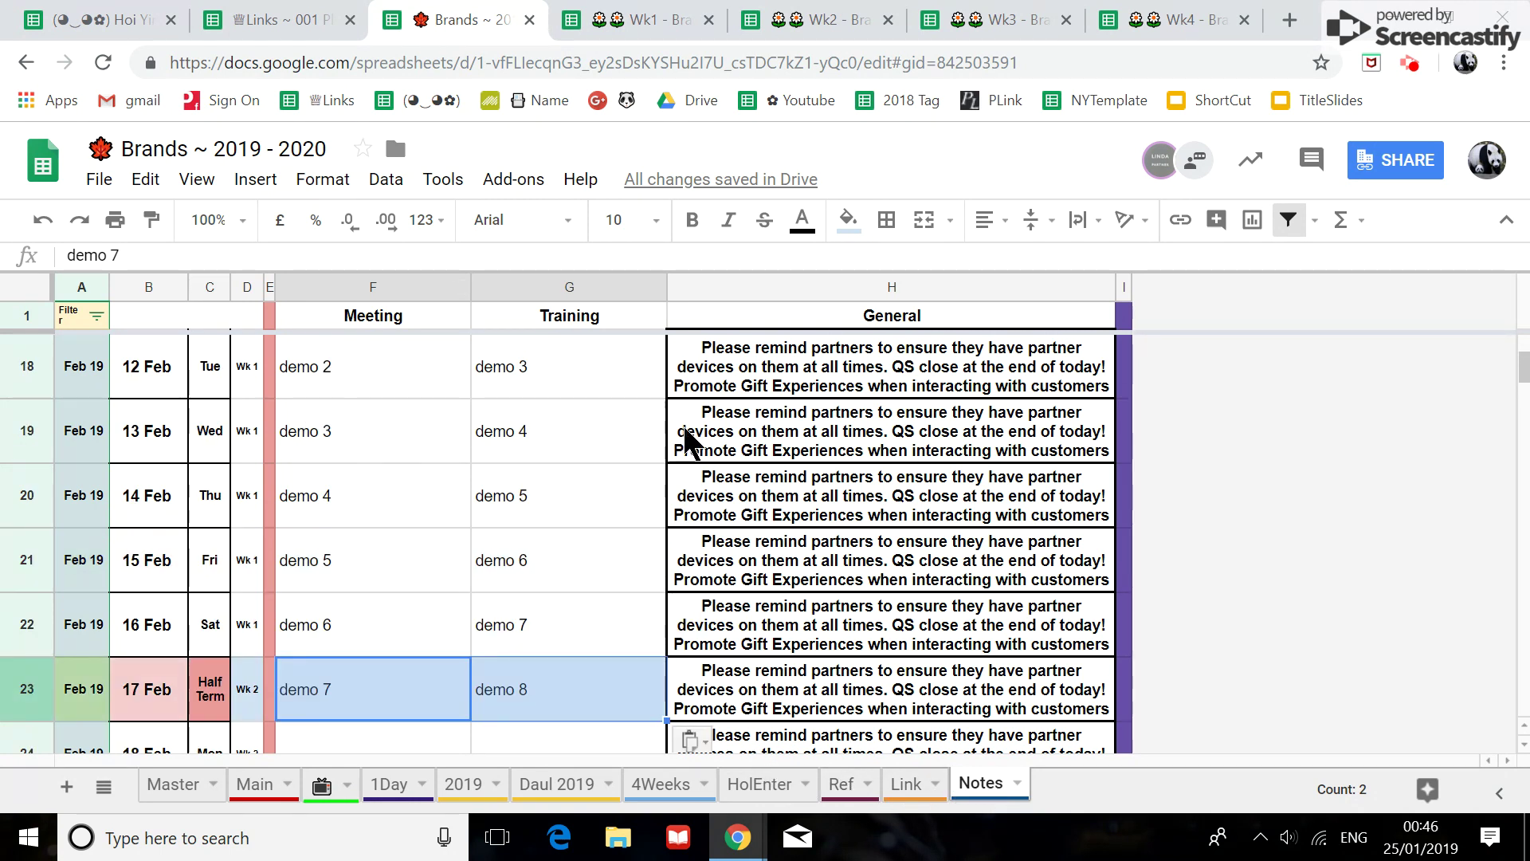
{"action": "scroll", "coordinate": [781, 568], "scroll_direction": "down", "scroll_amount": 2}
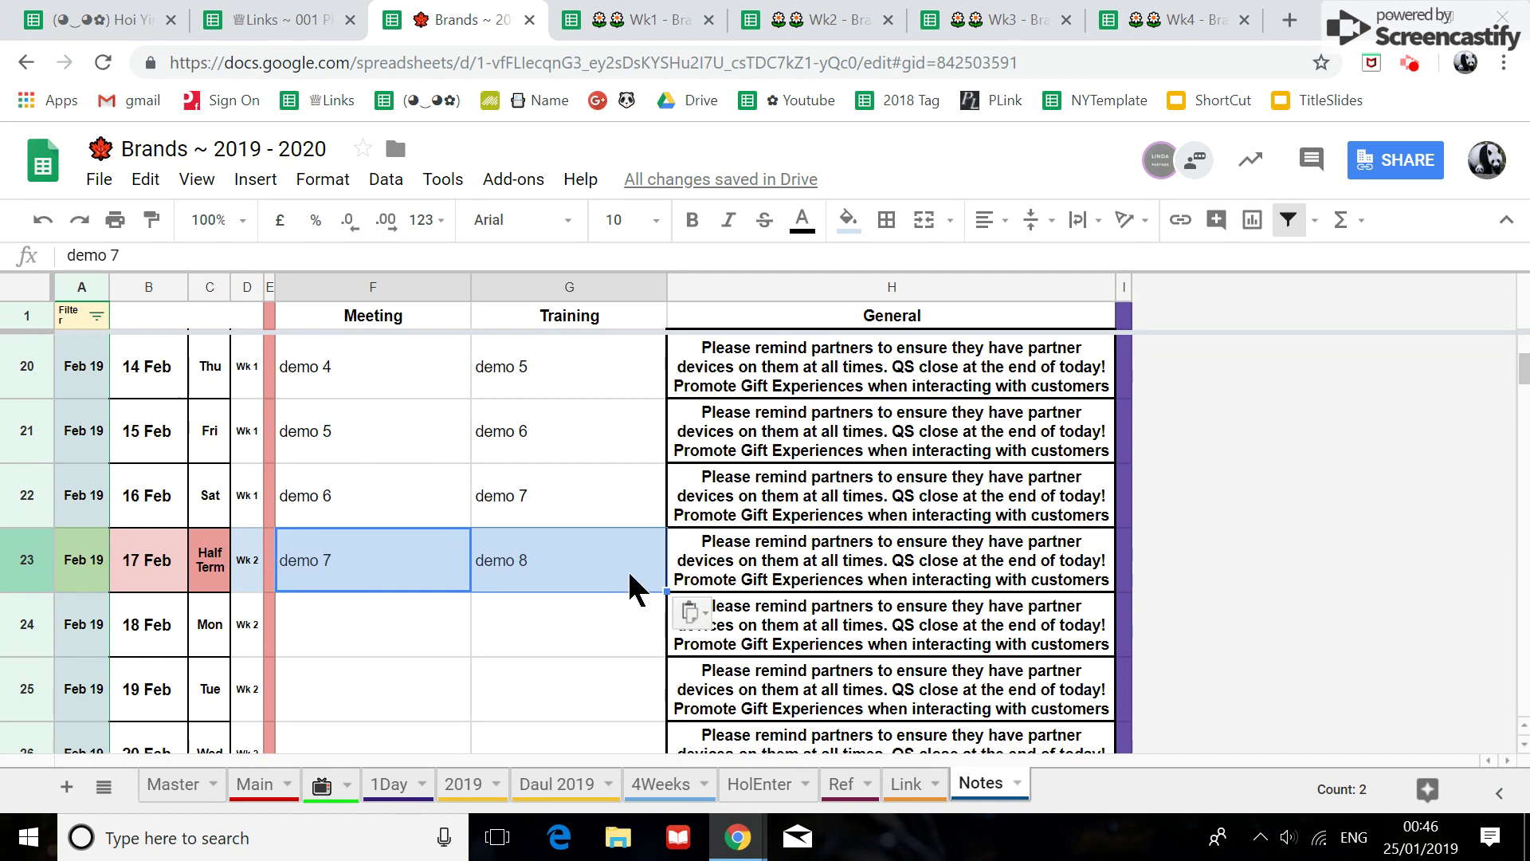
{"action": "left_click", "coordinate": [626, 21]}
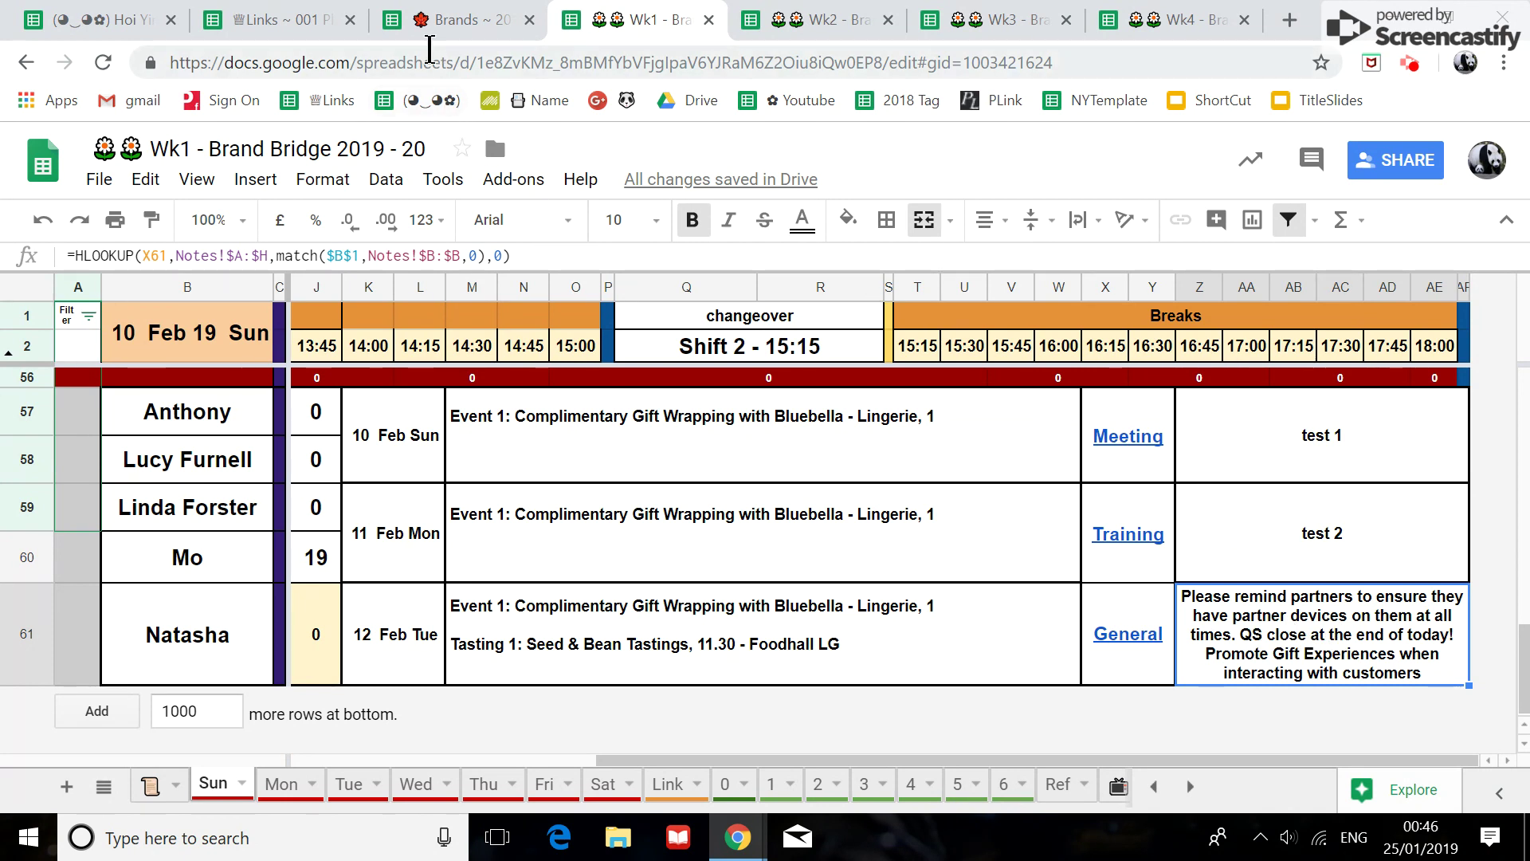
{"action": "left_click", "coordinate": [424, 22]}
{"action": "scroll", "coordinate": [871, 410], "scroll_direction": "up", "scroll_amount": 8}
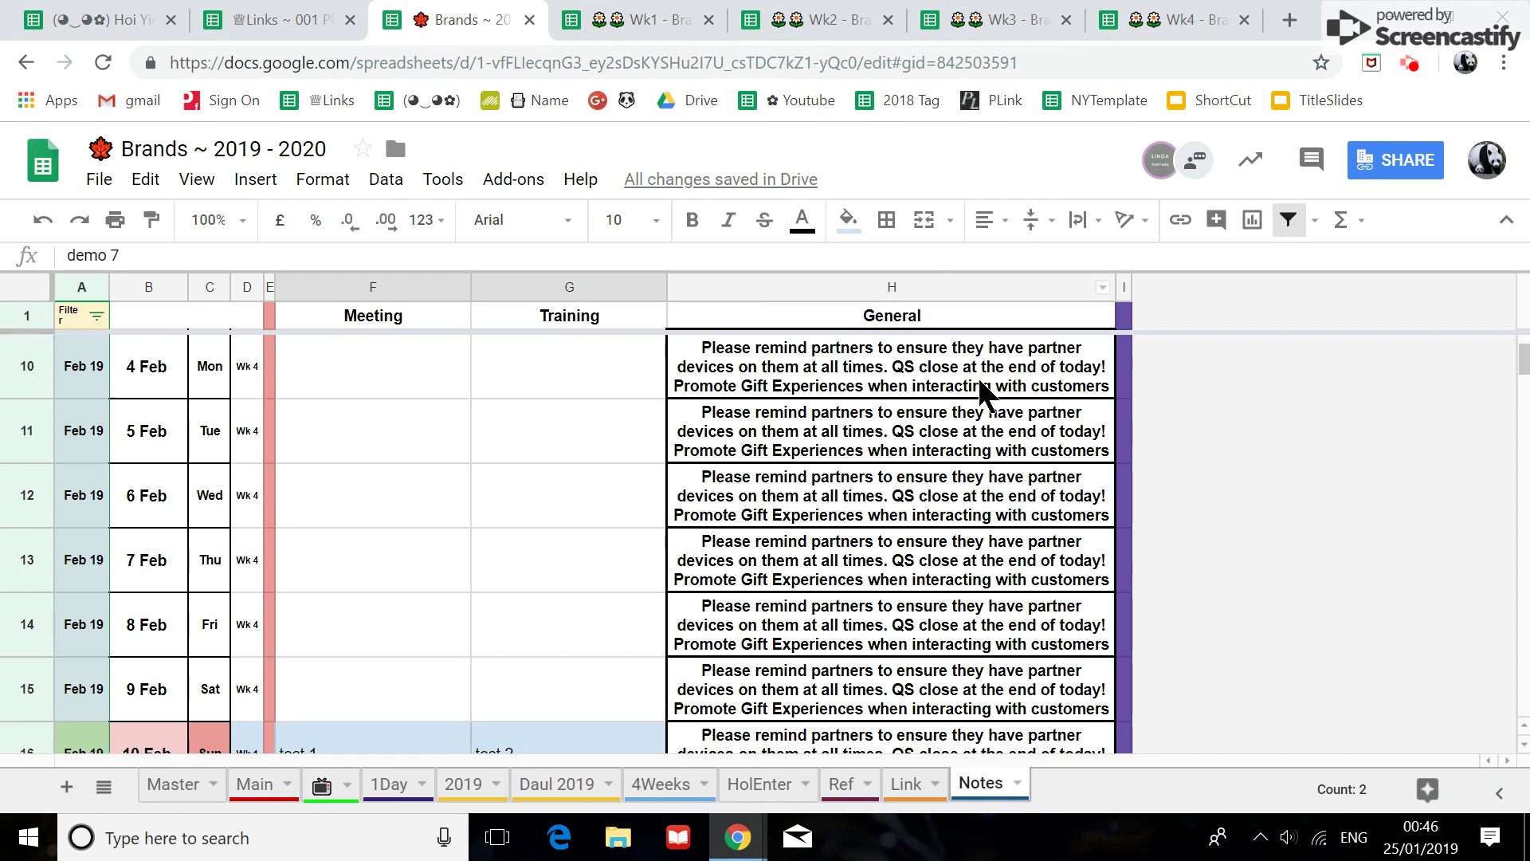
{"action": "left_click", "coordinate": [966, 289]}
{"action": "mouse_move", "coordinate": [1525, 360]}
{"action": "left_mouse_down"}
{"action": "mouse_move", "coordinate": [1524, 546]}
{"action": "mouse_move", "coordinate": [1522, 351]}
{"action": "left_mouse_up"}
{"action": "left_click_drag", "start_coordinate": [723, 461], "coordinate": [818, 592]}
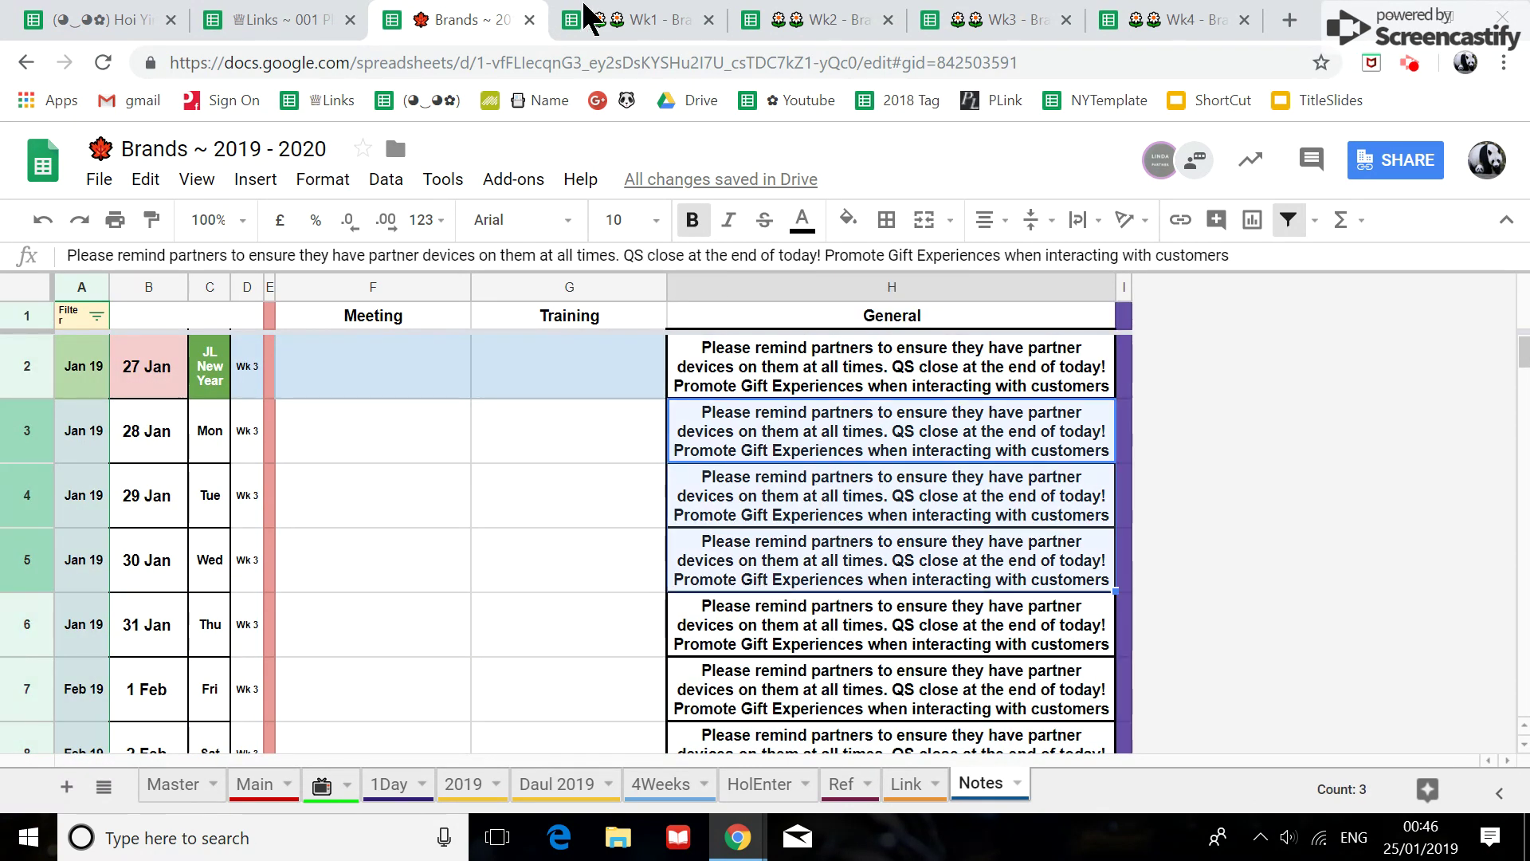
{"action": "left_click", "coordinate": [652, 24]}
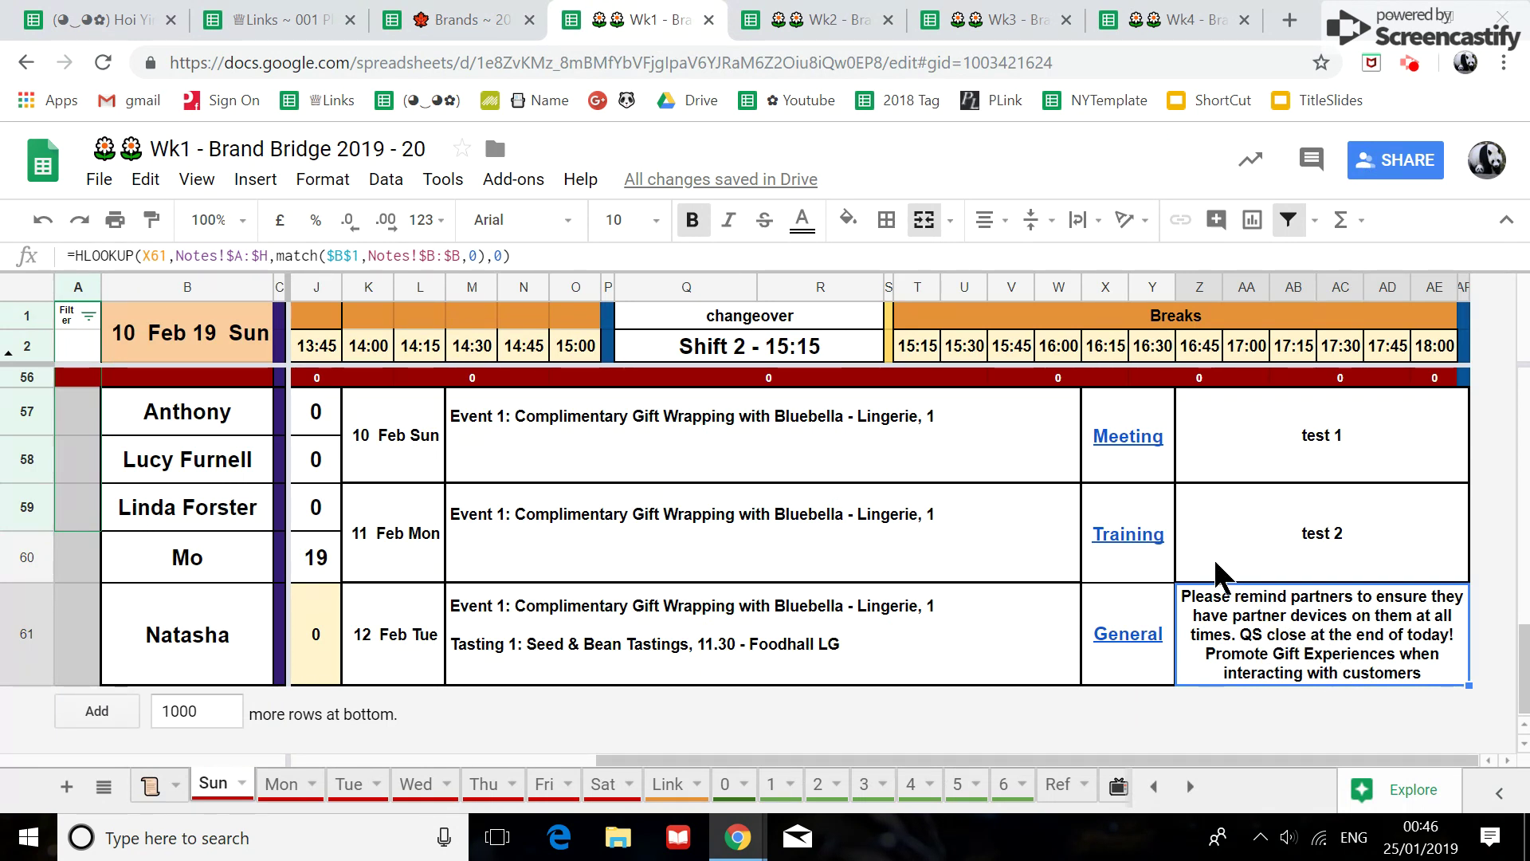
{"action": "left_click", "coordinate": [1129, 445]}
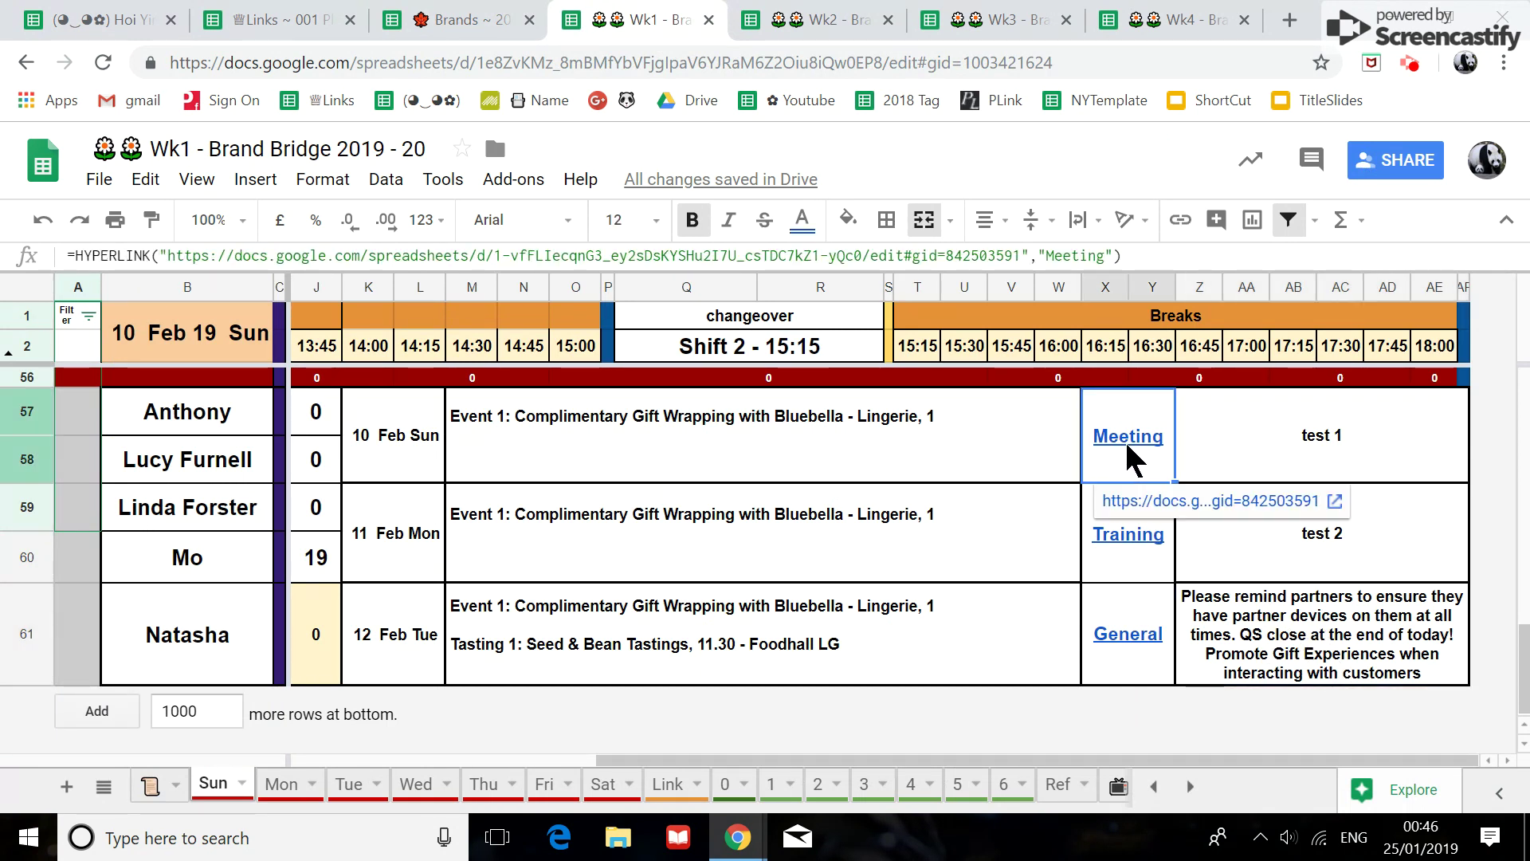
{"action": "left_click", "coordinate": [1119, 563]}
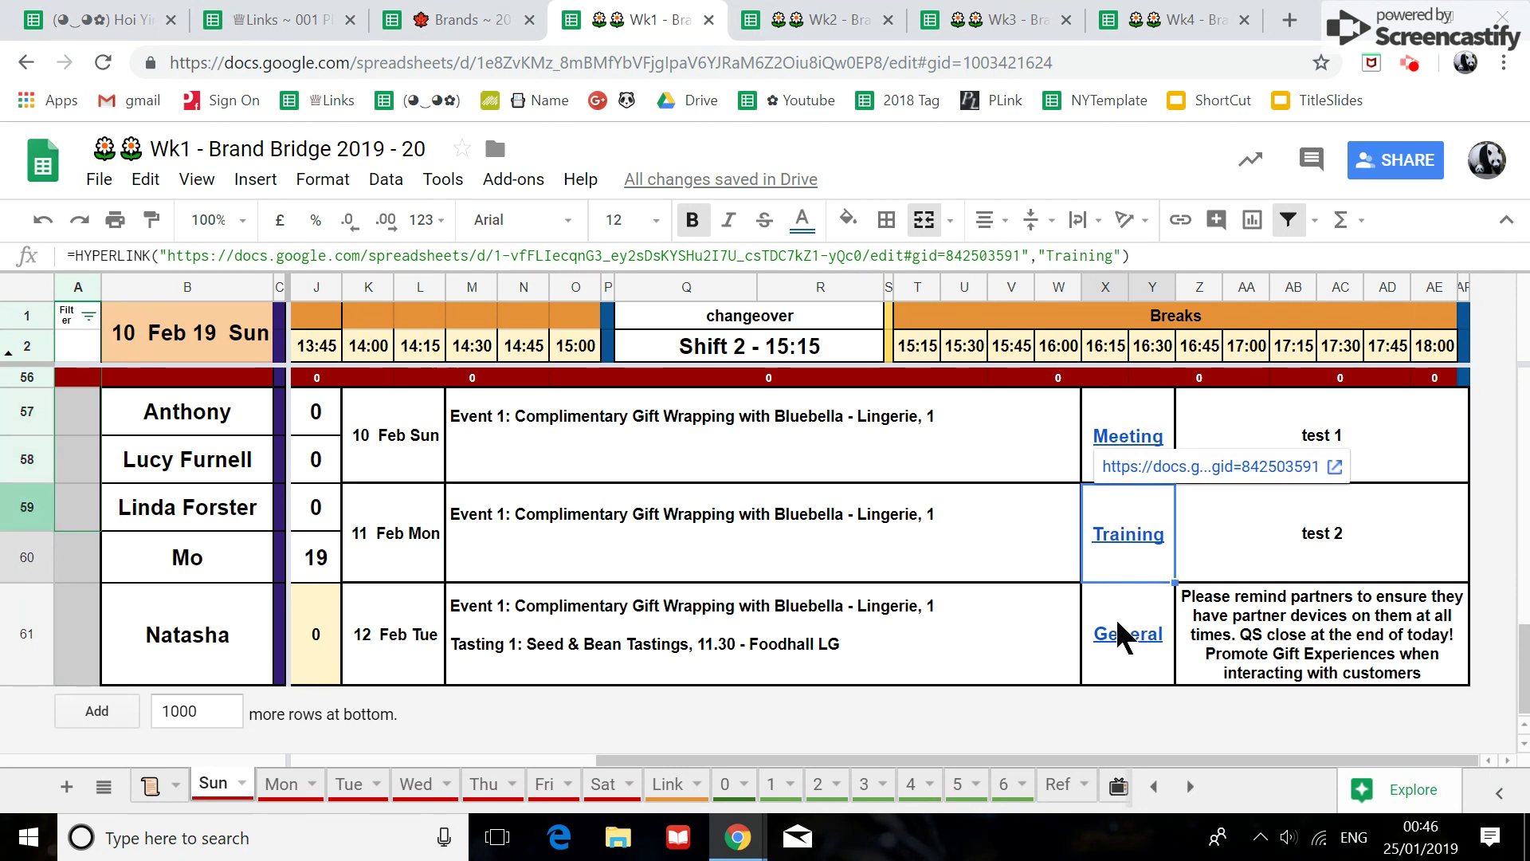
{"action": "left_click", "coordinate": [1146, 470]}
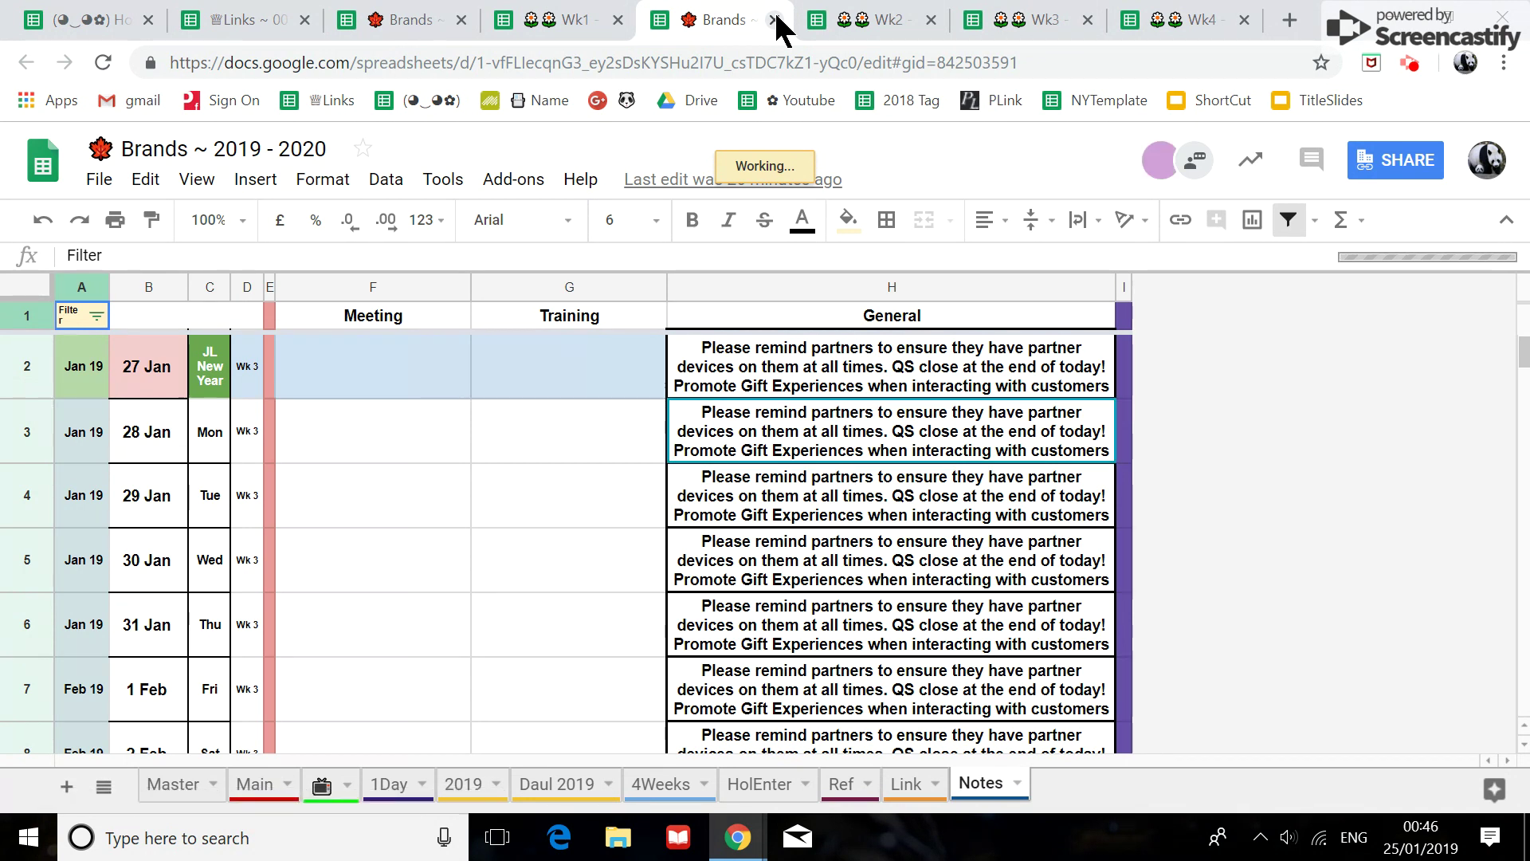
{"action": "left_click", "coordinate": [773, 20]}
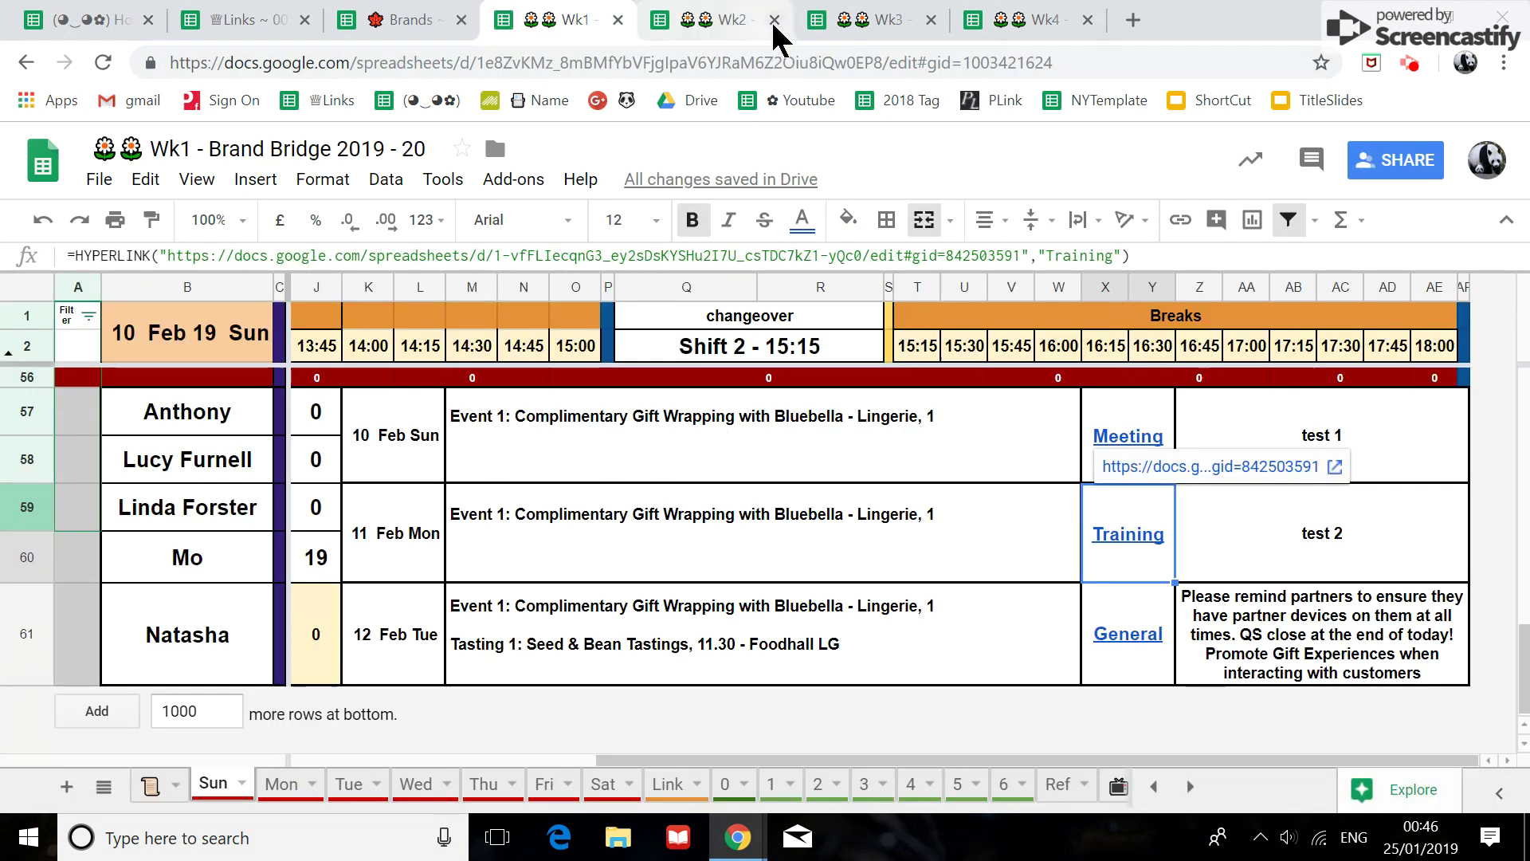
After glancing at the Brands notes file, set every cell on the Sun sheet to Middle vertical alignment.
{"action": "left_click", "coordinate": [435, 22]}
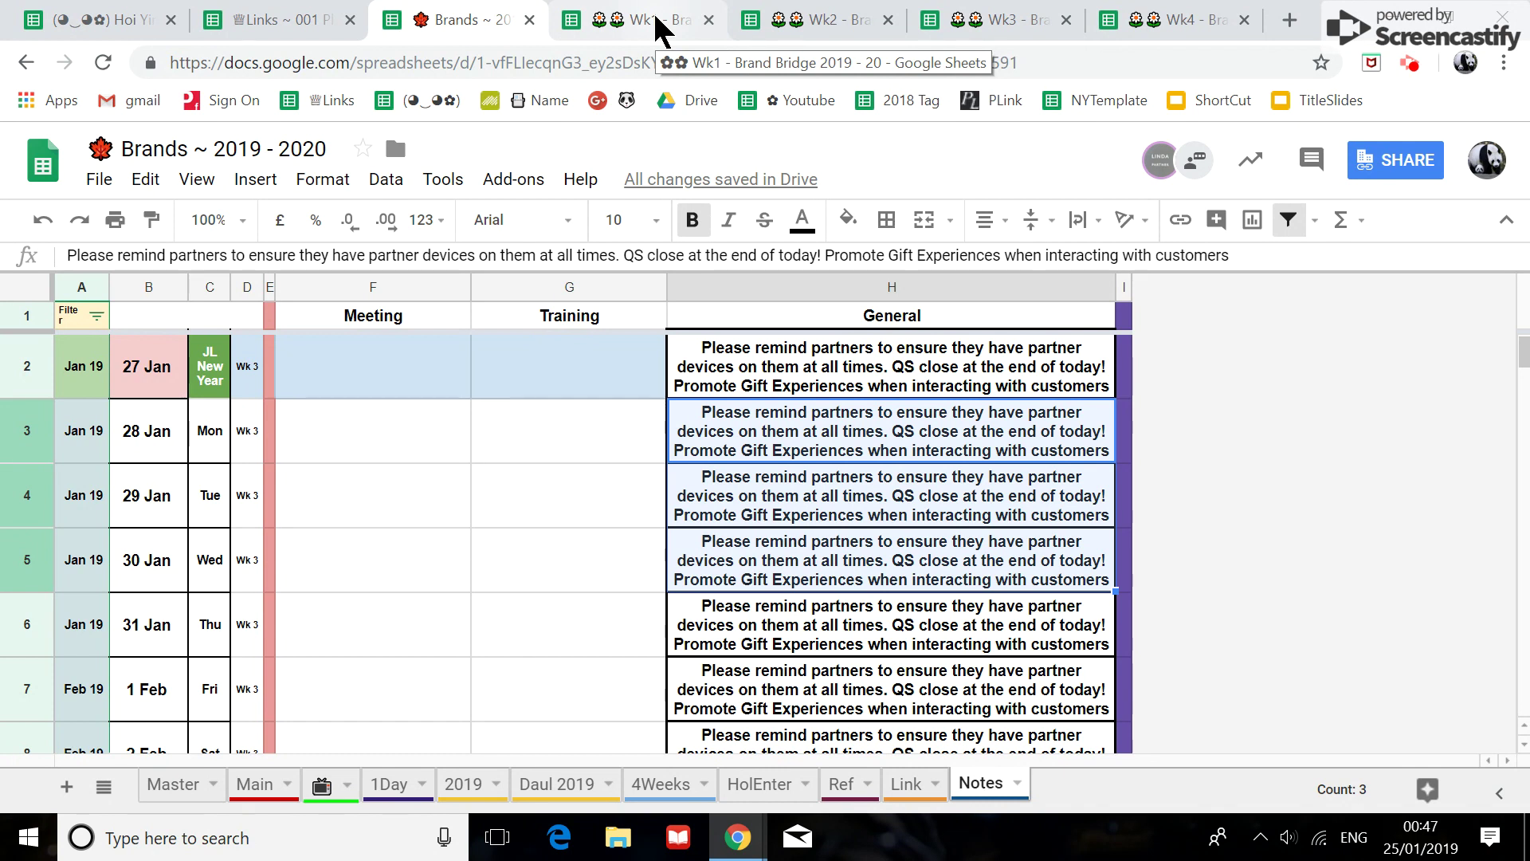
{"action": "left_click", "coordinate": [658, 30]}
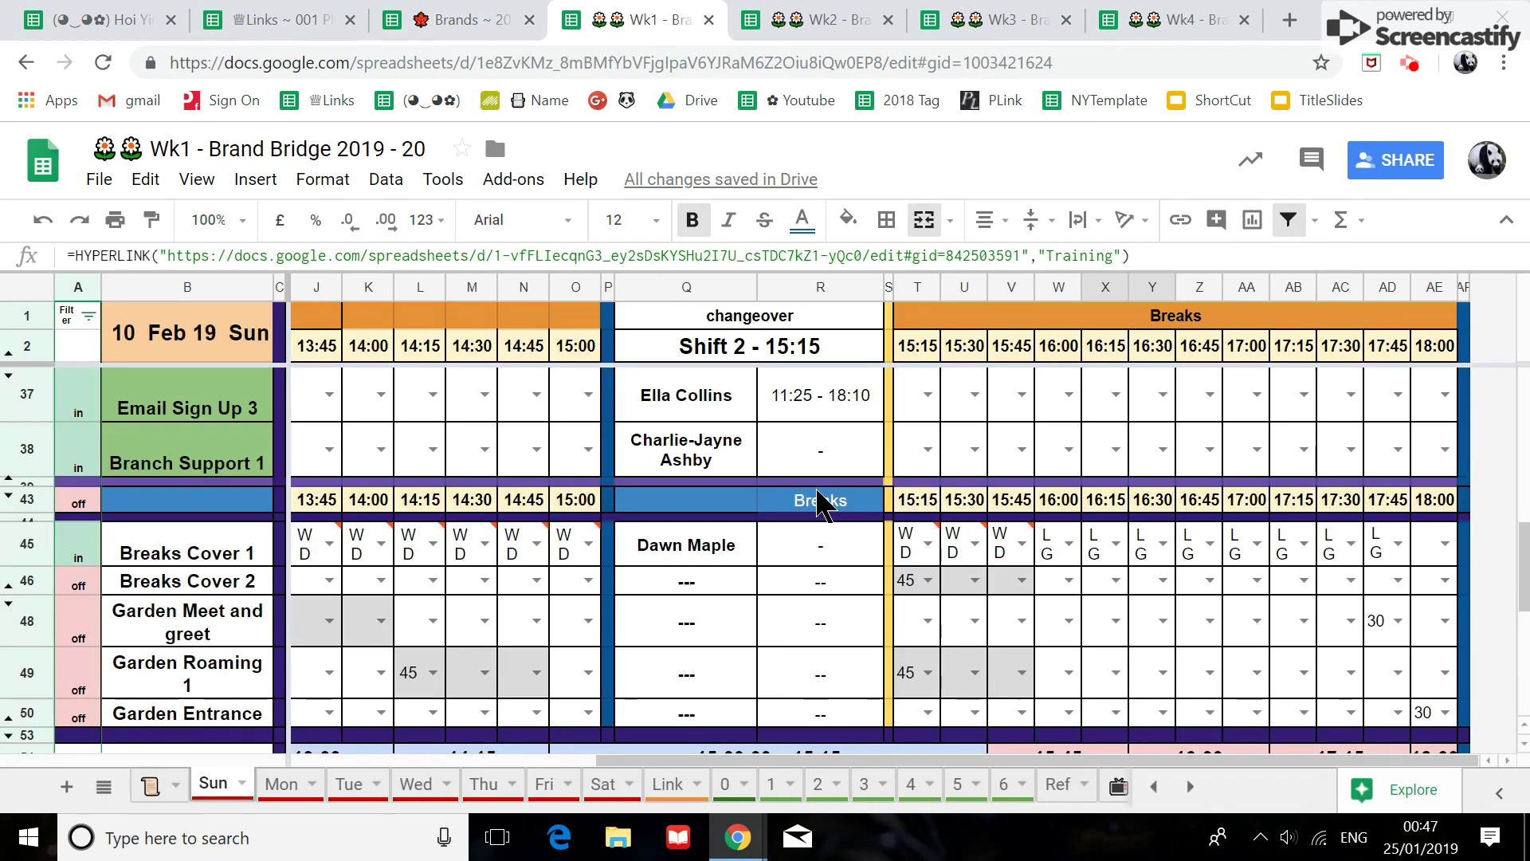
{"action": "left_click", "coordinate": [27, 288]}
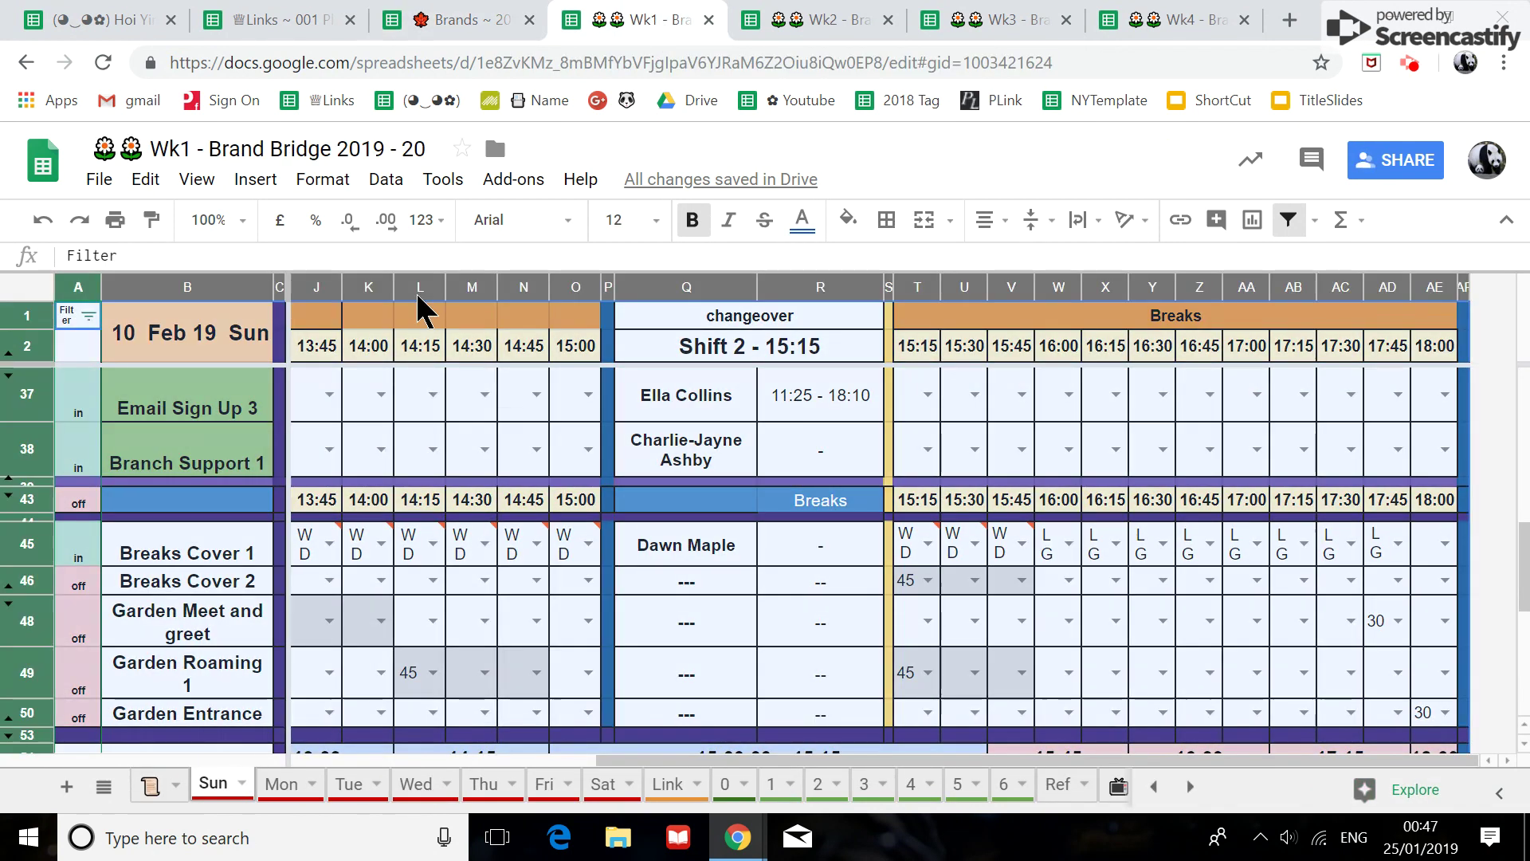
{"action": "left_click", "coordinate": [1055, 225]}
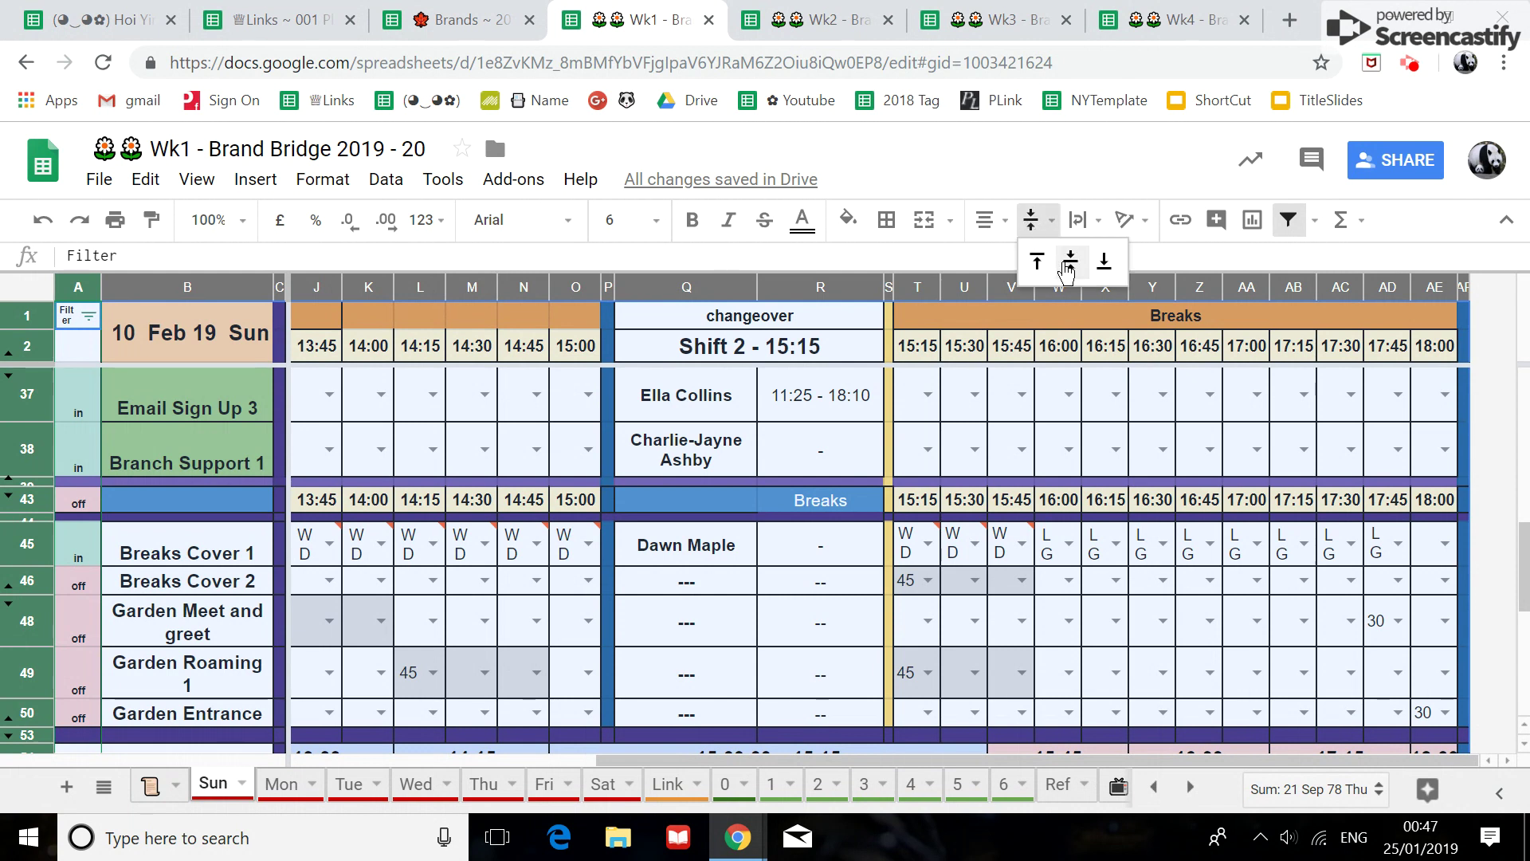
{"action": "left_click", "coordinate": [1067, 263]}
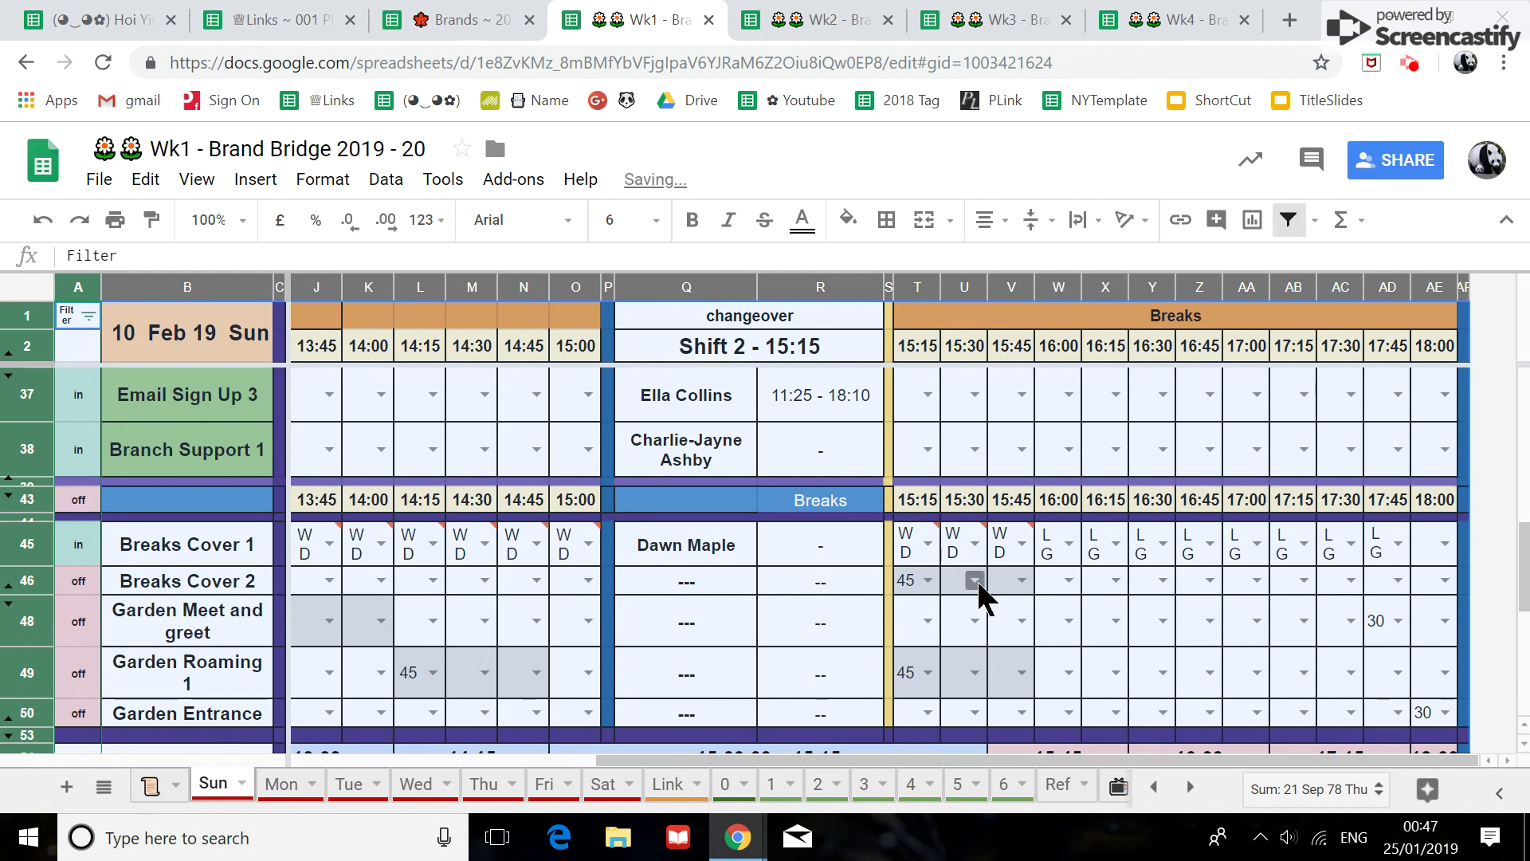
{"action": "left_click", "coordinate": [471, 32]}
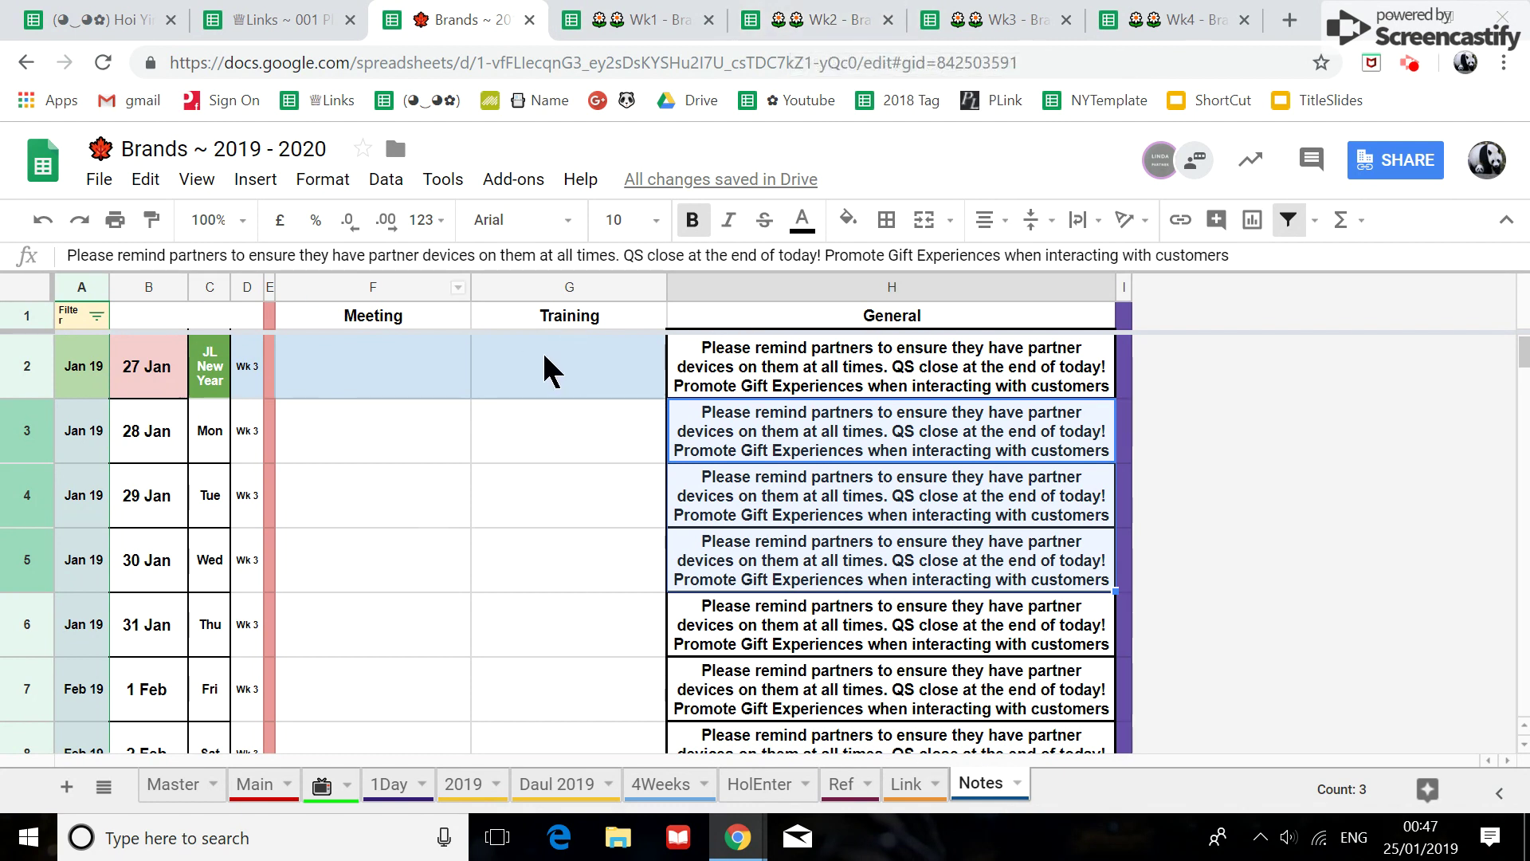
{"action": "left_click", "coordinate": [637, 22]}
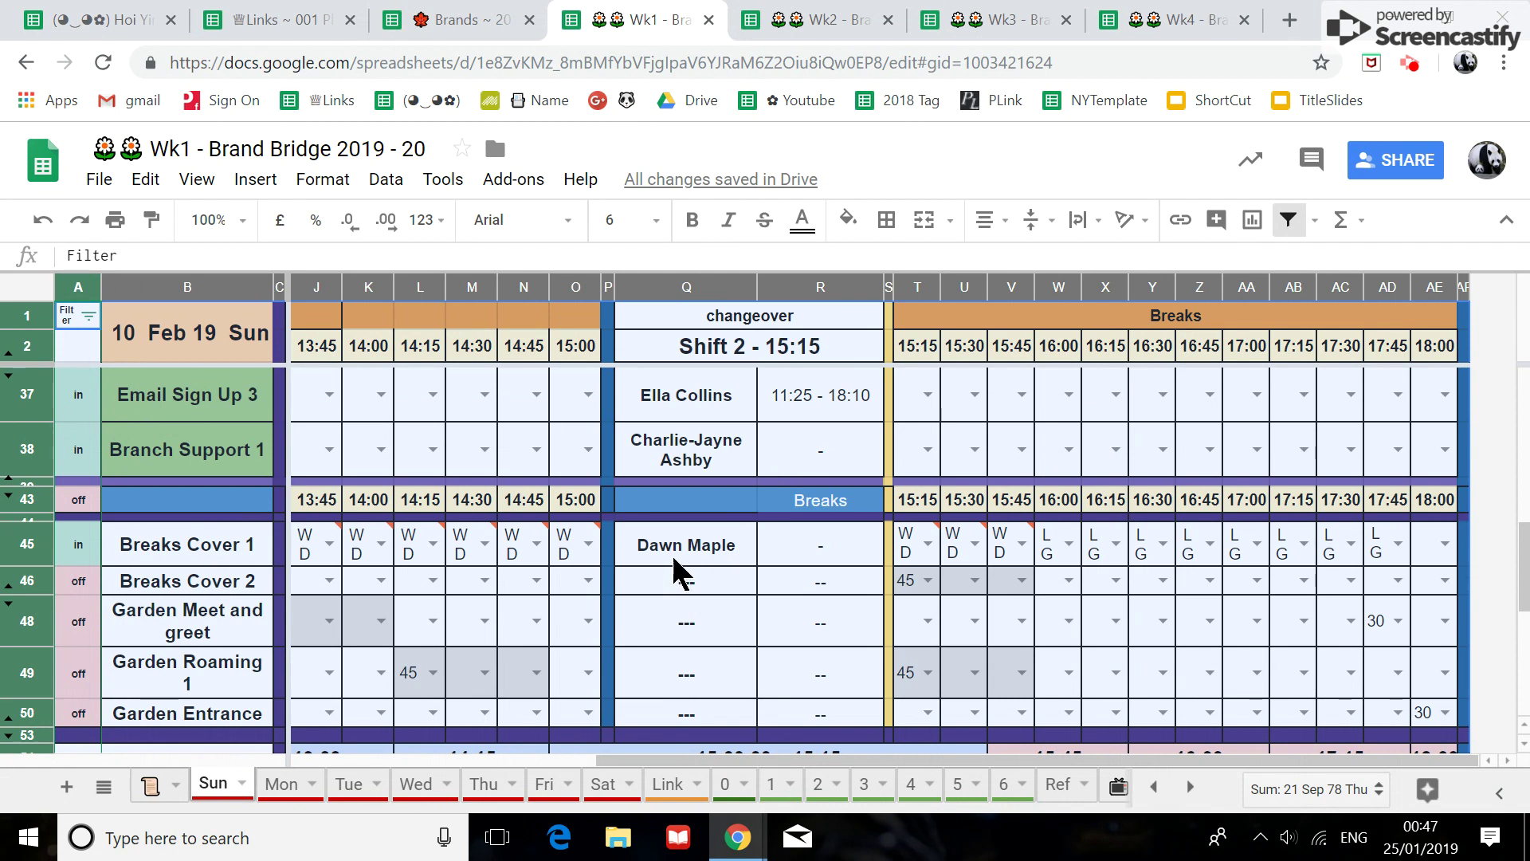
{"action": "scroll", "coordinate": [672, 553], "scroll_direction": "down", "scroll_amount": 5}
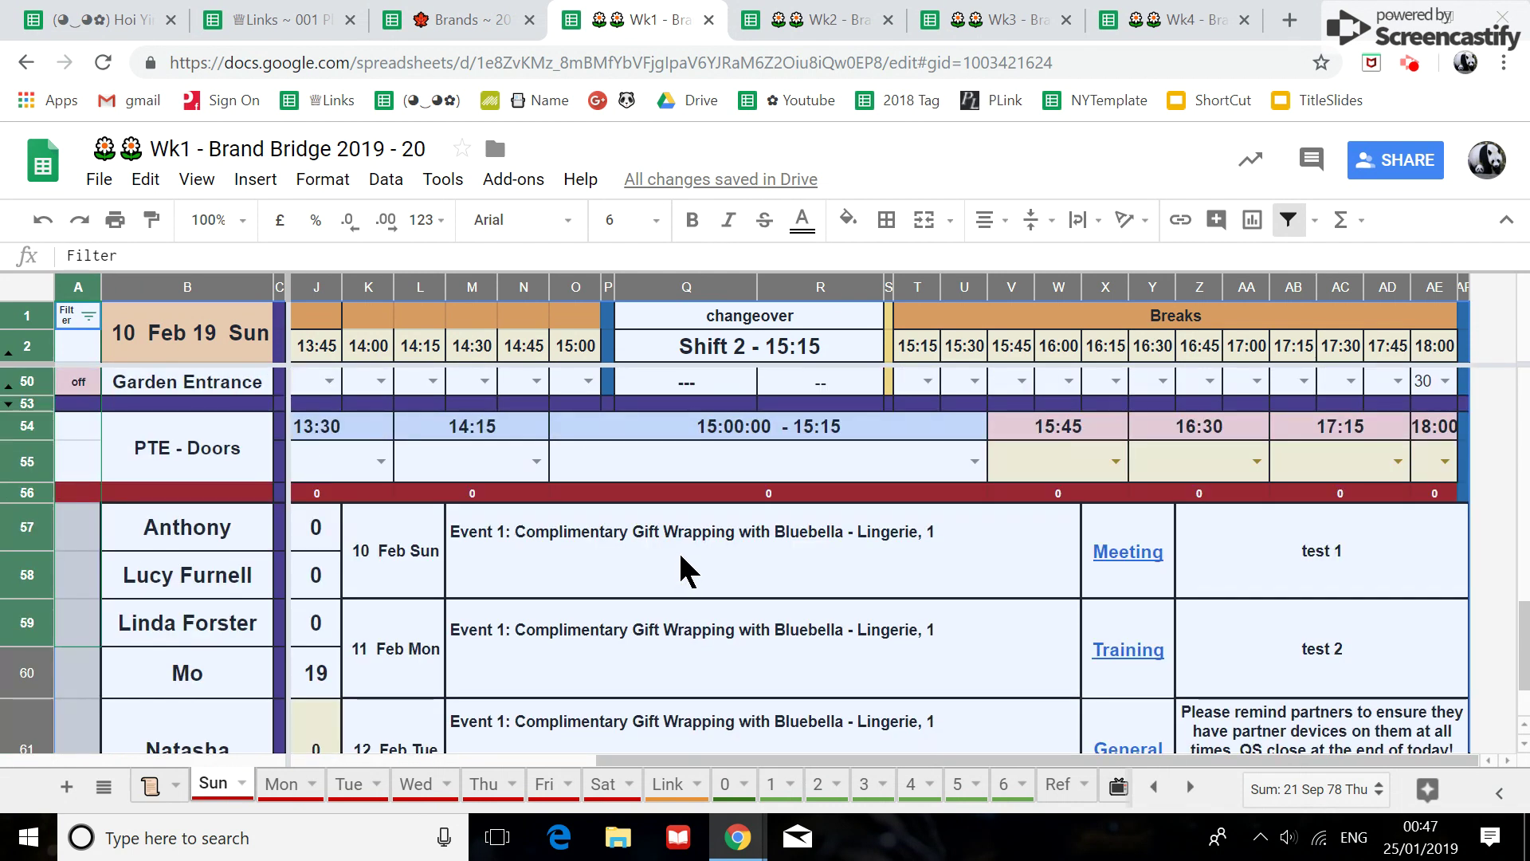
{"action": "scroll", "coordinate": [683, 563], "scroll_direction": "up", "scroll_amount": 5}
{"action": "left_click_drag", "start_coordinate": [844, 759], "coordinate": [728, 761]}
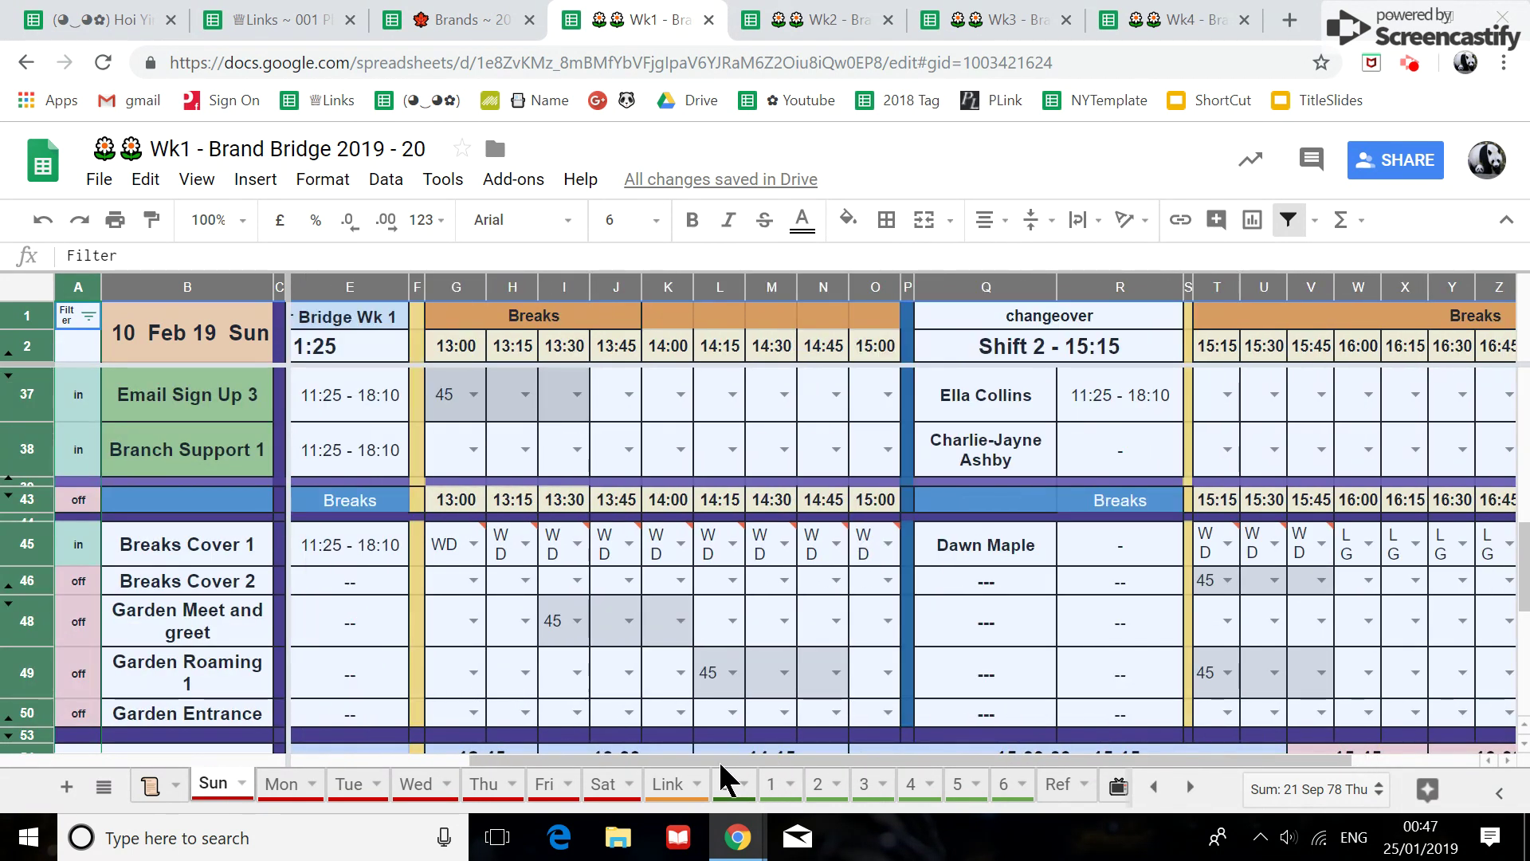
{"action": "scroll", "coordinate": [557, 596], "scroll_direction": "up", "scroll_amount": 5}
{"action": "scroll", "coordinate": [556, 597], "scroll_direction": "up", "scroll_amount": 1}
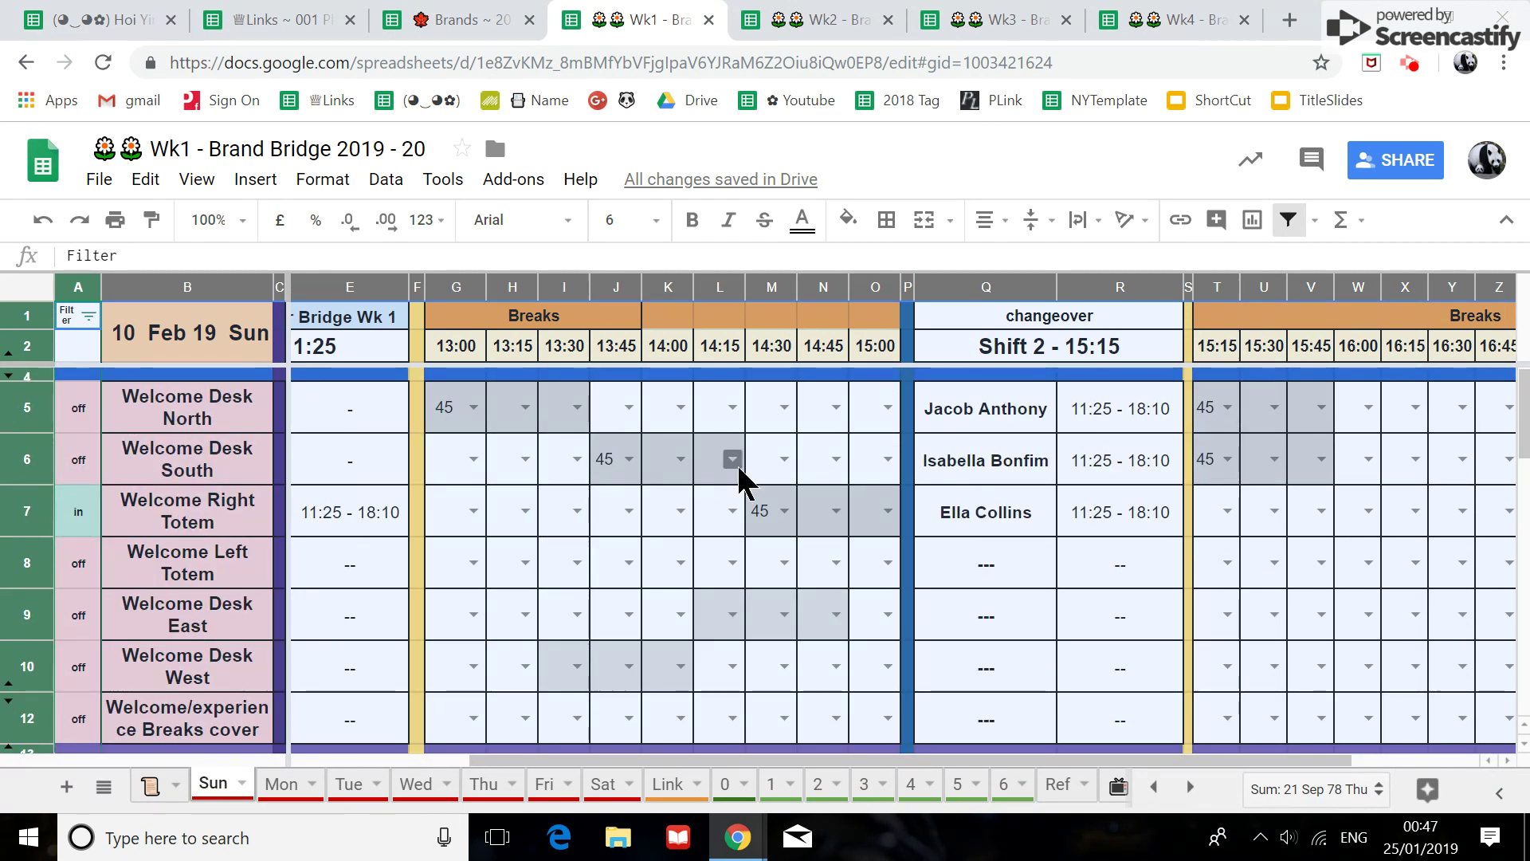
{"action": "scroll", "coordinate": [717, 605], "scroll_direction": "down", "scroll_amount": 5}
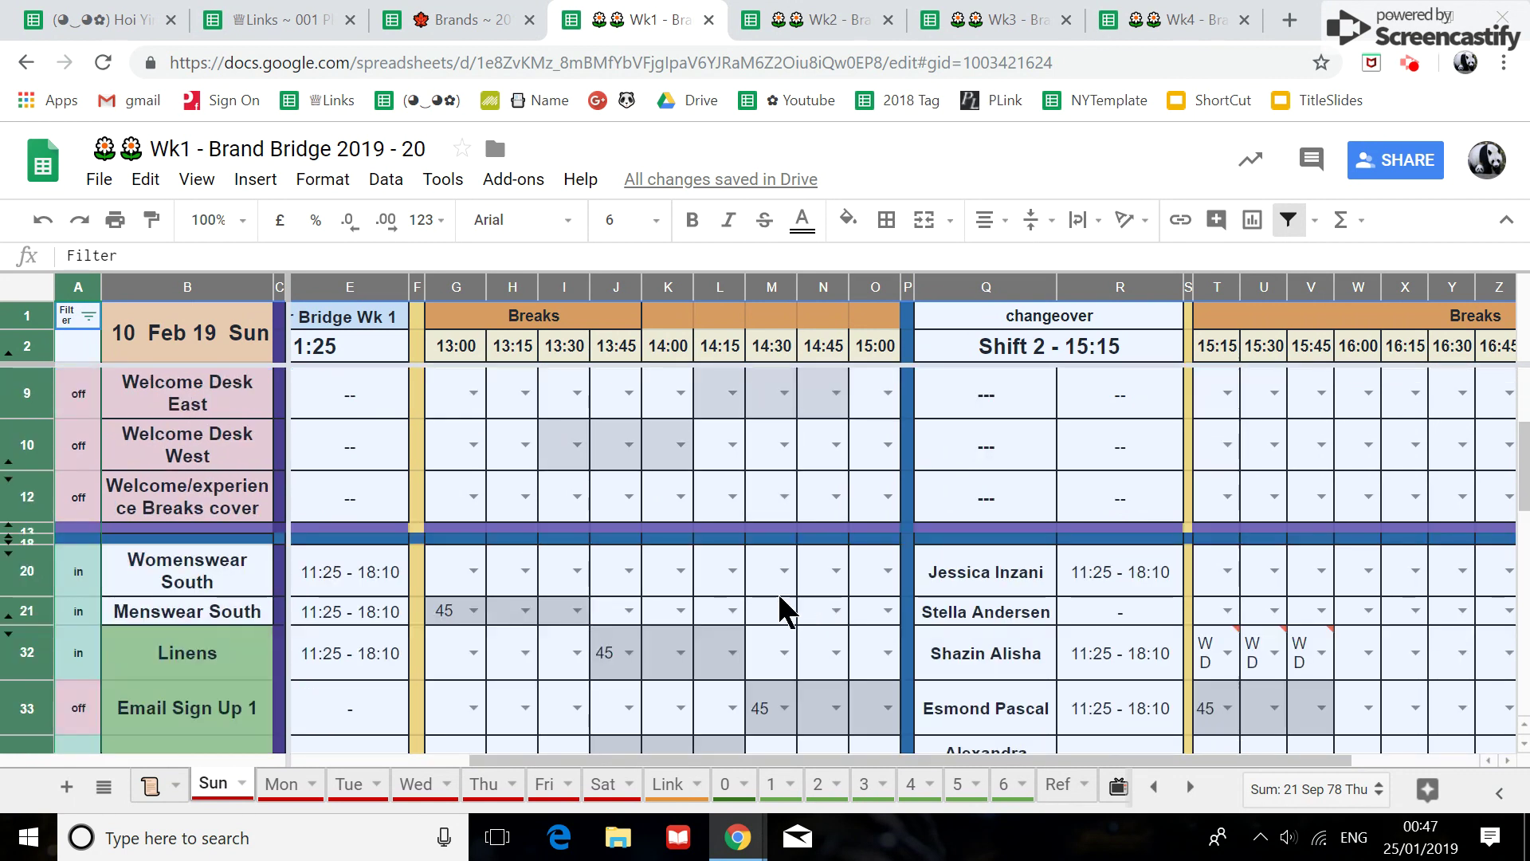
{"action": "scroll", "coordinate": [586, 403], "scroll_direction": "up", "scroll_amount": 5}
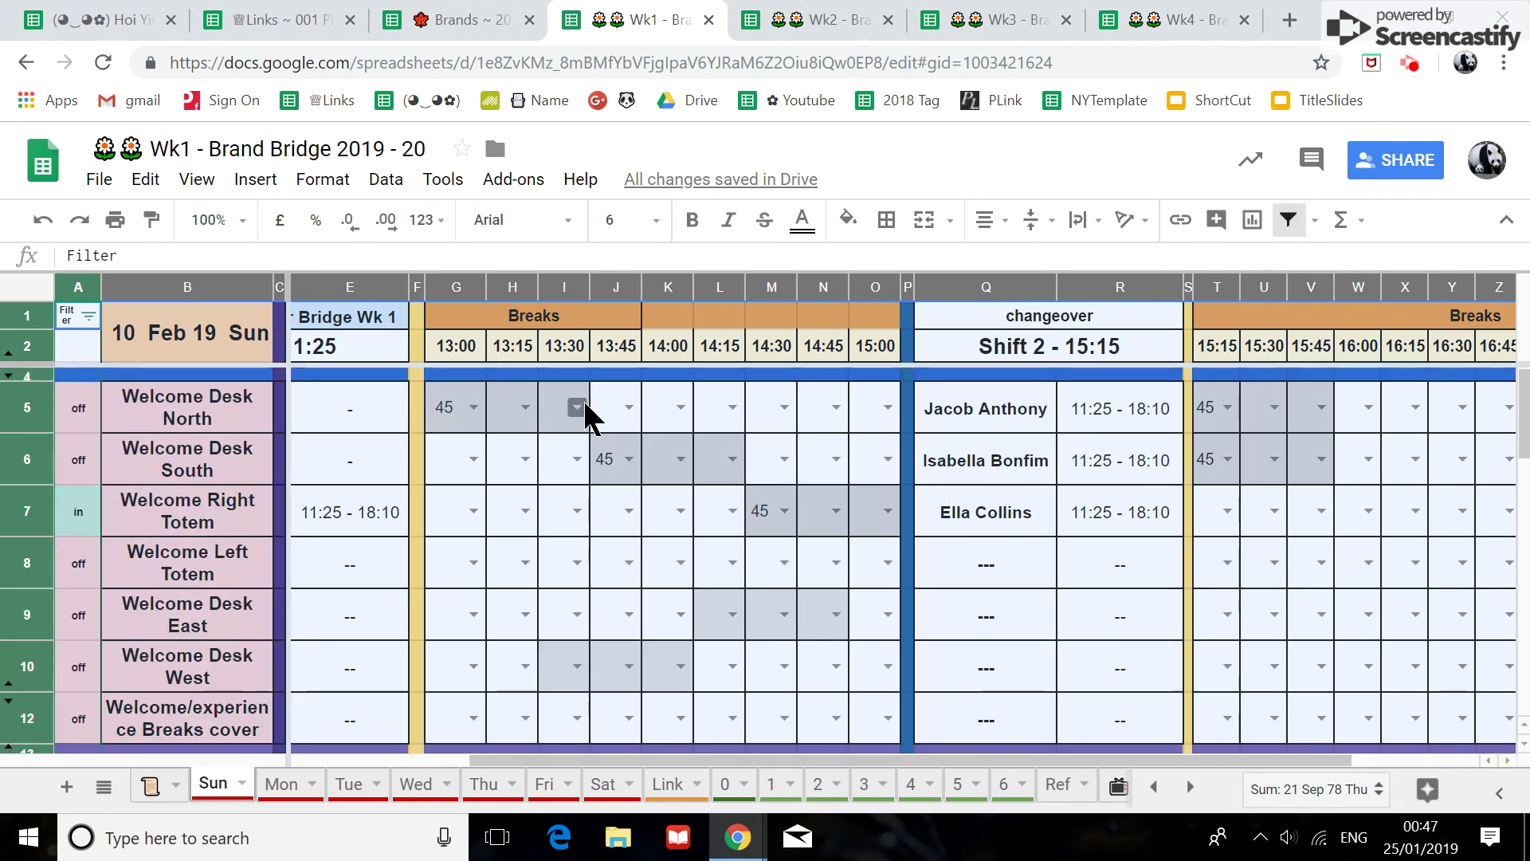
{"action": "left_click", "coordinate": [462, 316]}
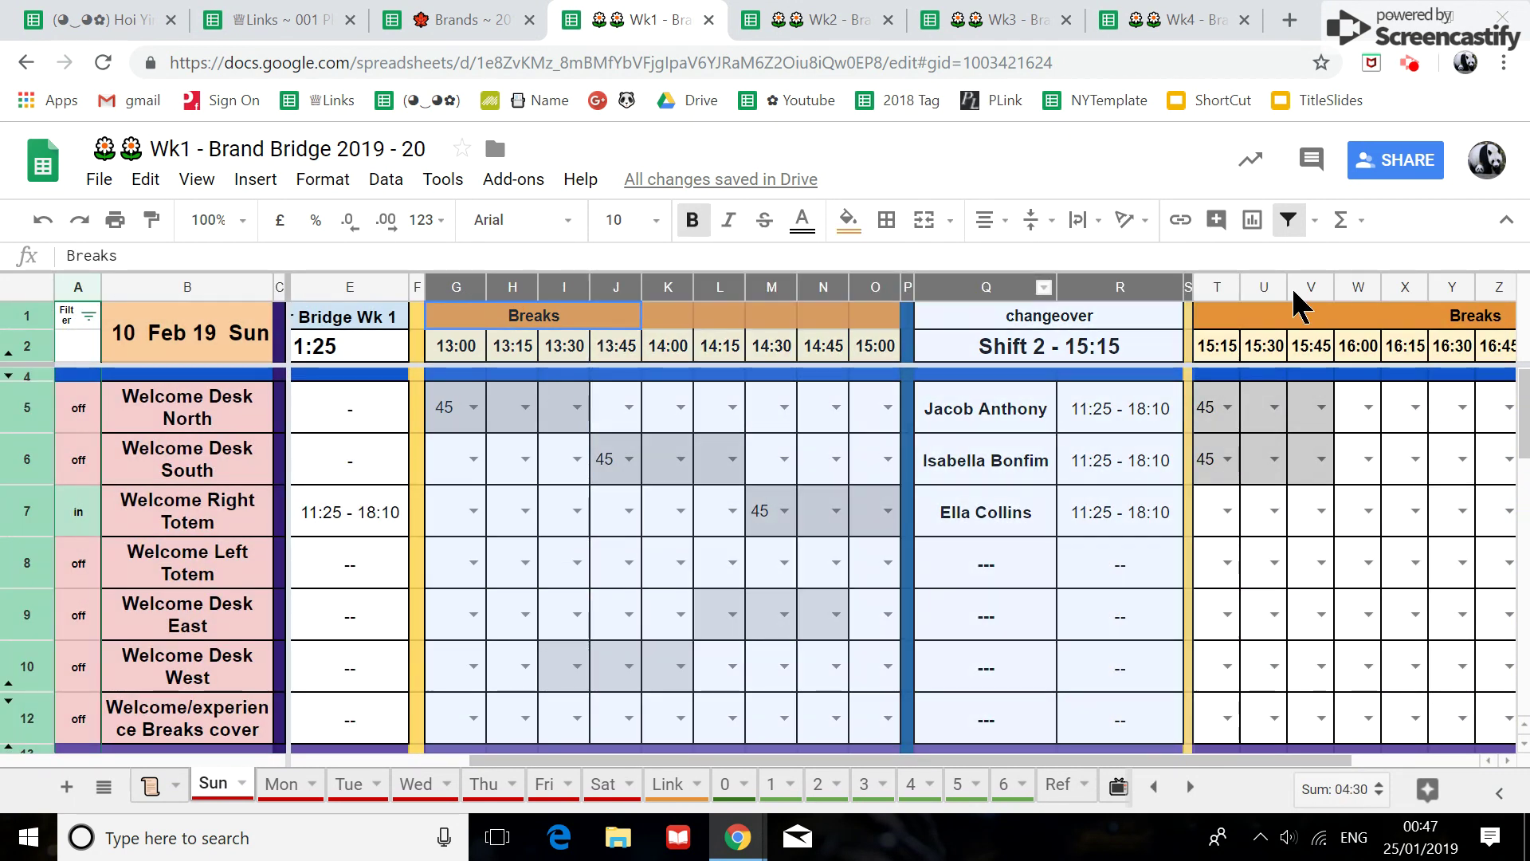
{"action": "scroll", "coordinate": [717, 518], "scroll_direction": "right", "scroll_amount": 1}
{"action": "scroll", "coordinate": [1460, 288], "scroll_direction": "right", "scroll_amount": 3}
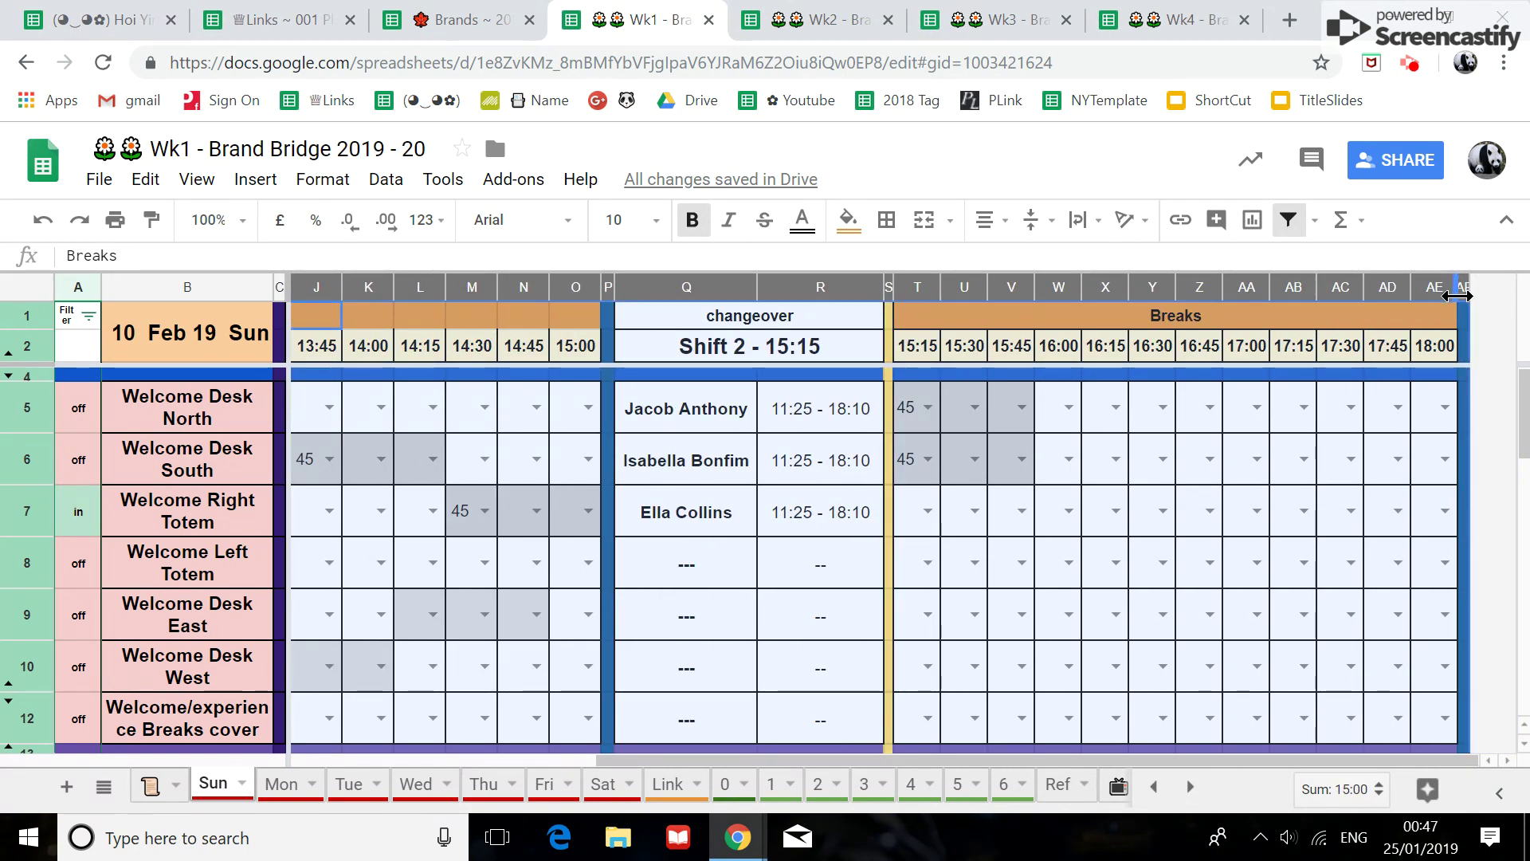
{"action": "key", "text": "ctrl+h"}
Replace all whole-cell '45' entries in Sun!G:AF with blanks, clearing 15 break slots.
{"action": "type", "text": "45"}
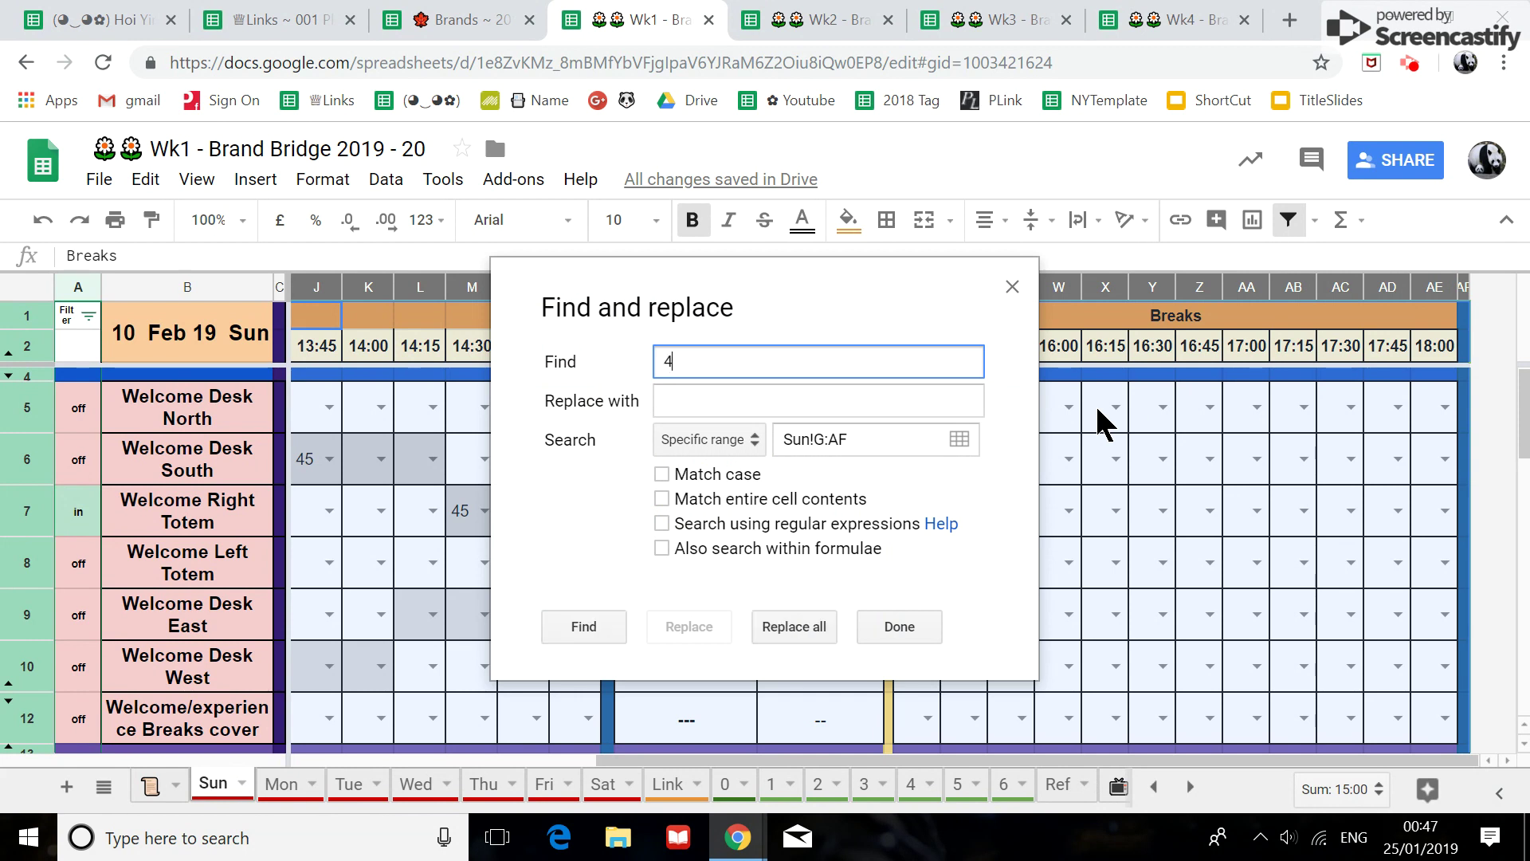
{"action": "left_click", "coordinate": [661, 499]}
{"action": "left_click", "coordinate": [796, 626]}
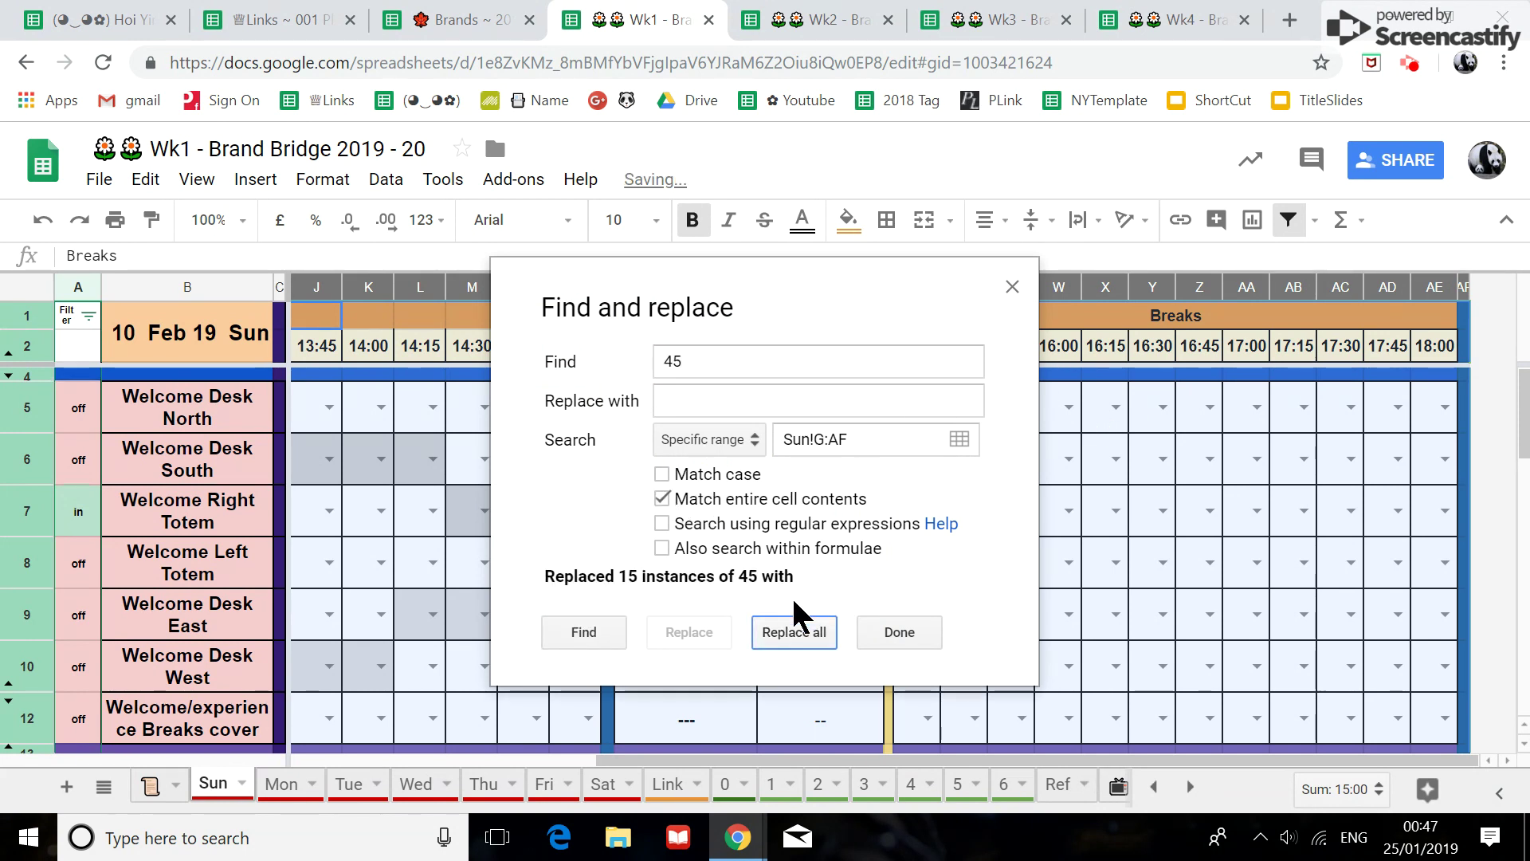
{"action": "left_click", "coordinate": [925, 631]}
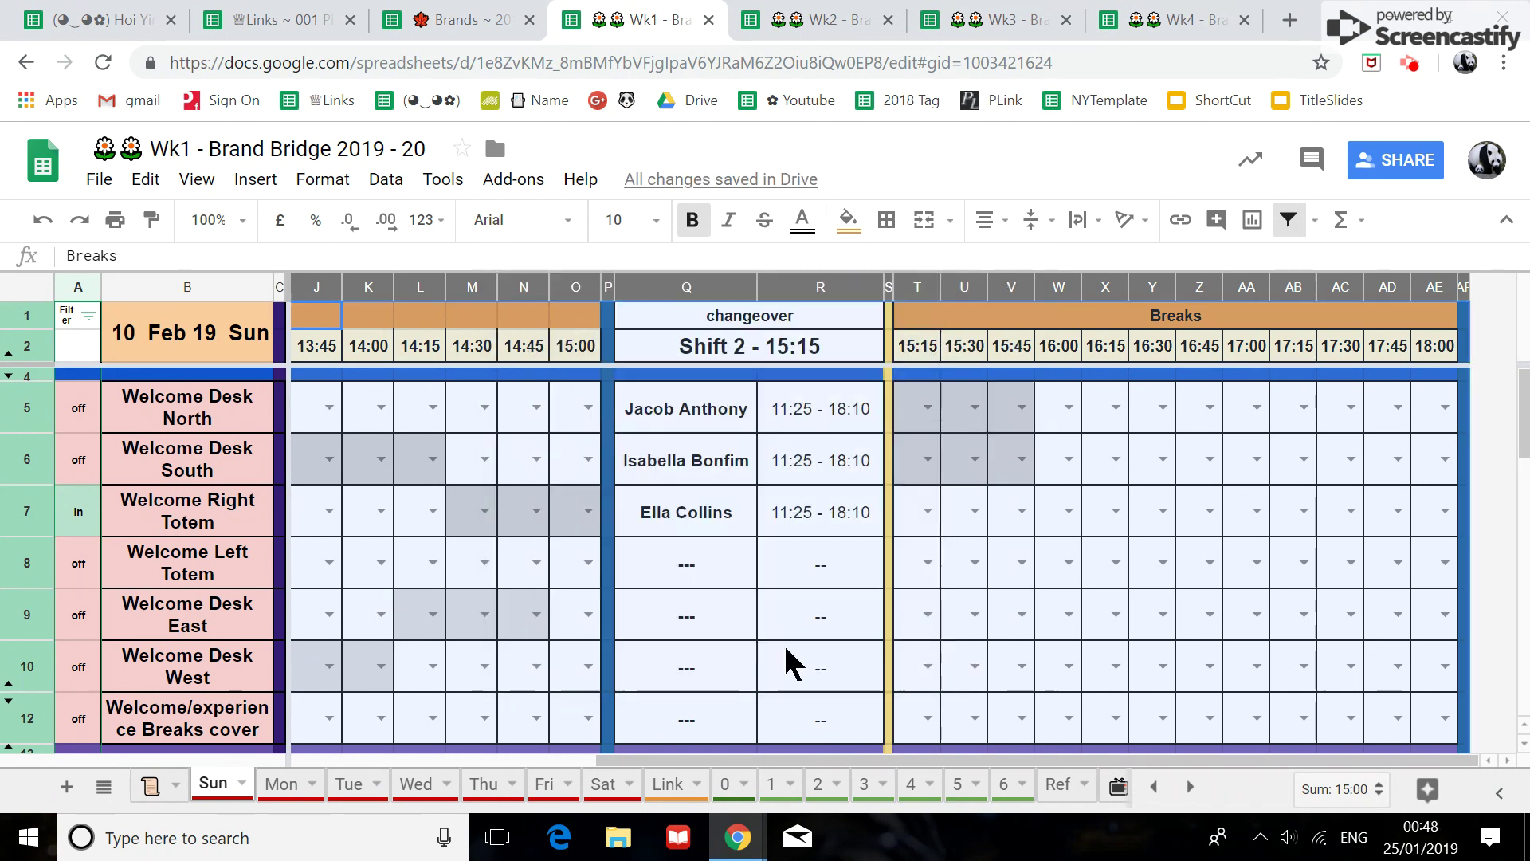
{"action": "left_click_drag", "start_coordinate": [758, 763], "coordinate": [647, 761]}
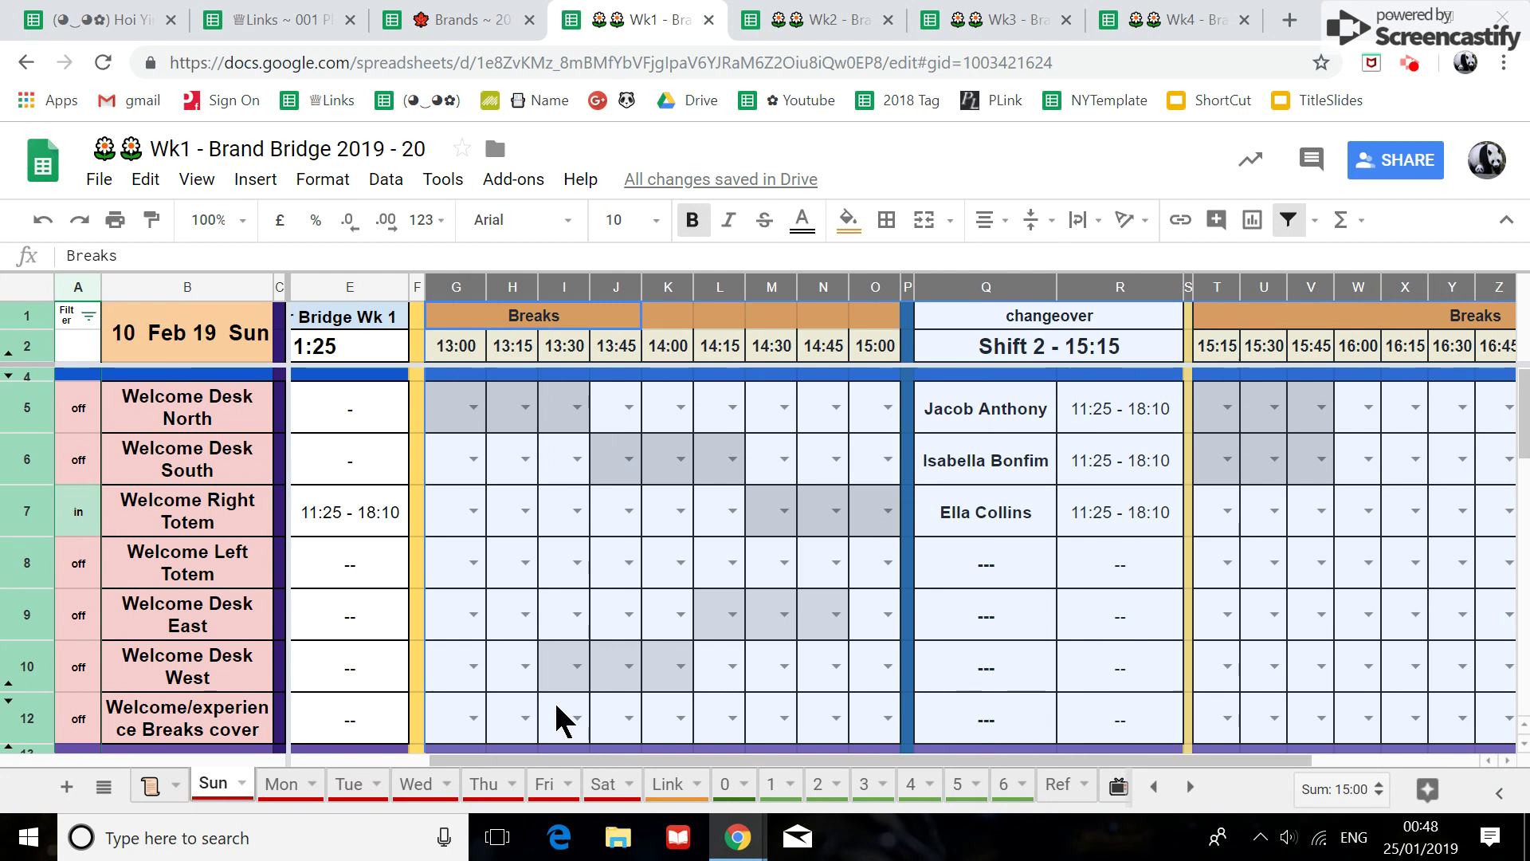
{"action": "scroll", "coordinate": [558, 717], "scroll_direction": "down", "scroll_amount": 5}
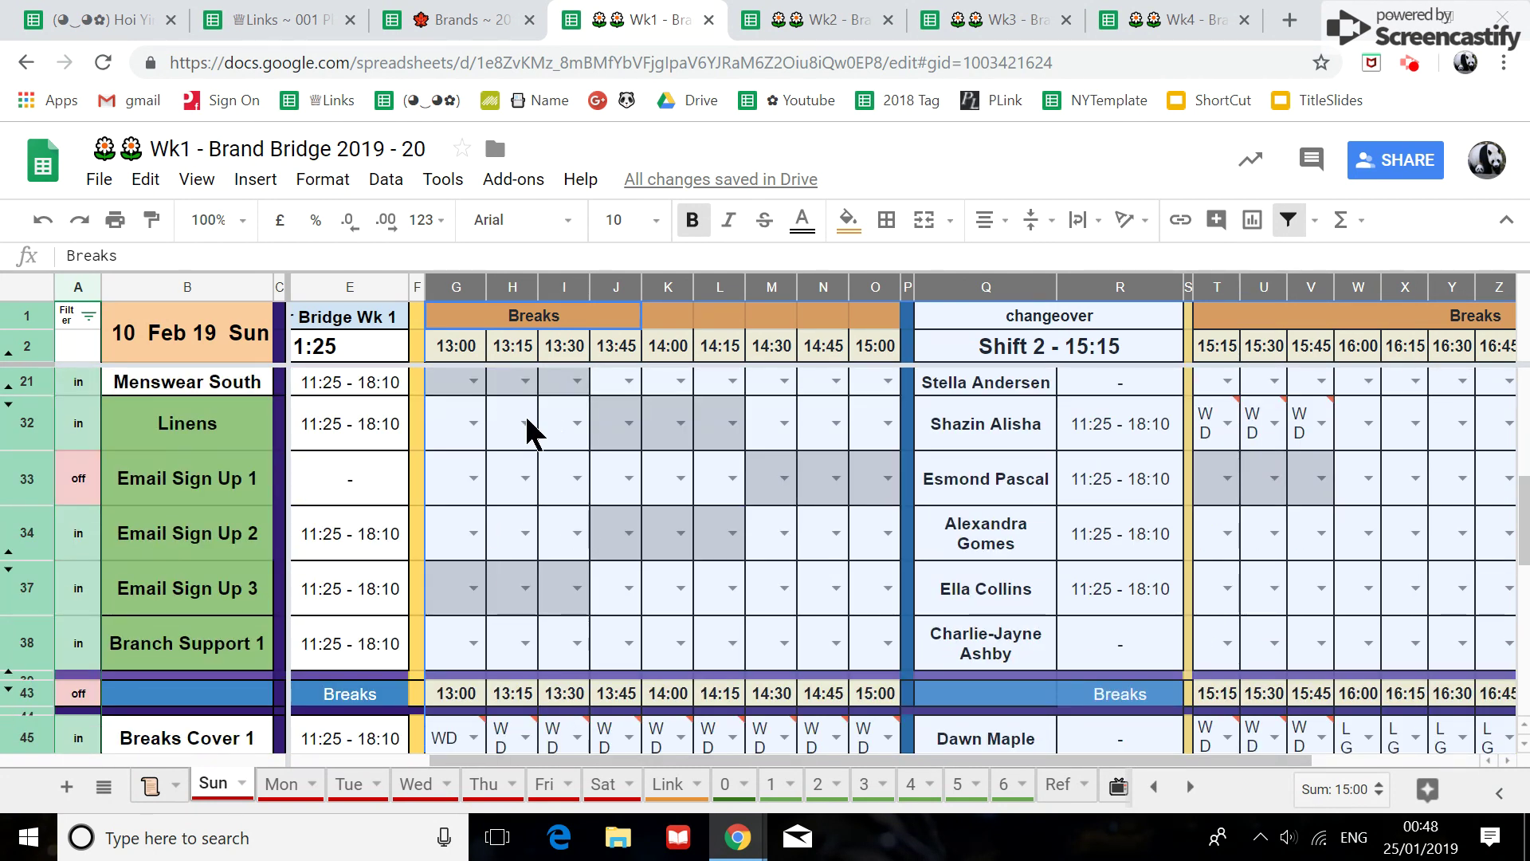
Restore the cleared 45 break entries and unhide row 11, Welcome Middle Totem.
{"action": "scroll", "coordinate": [557, 542], "scroll_direction": "up", "scroll_amount": 2}
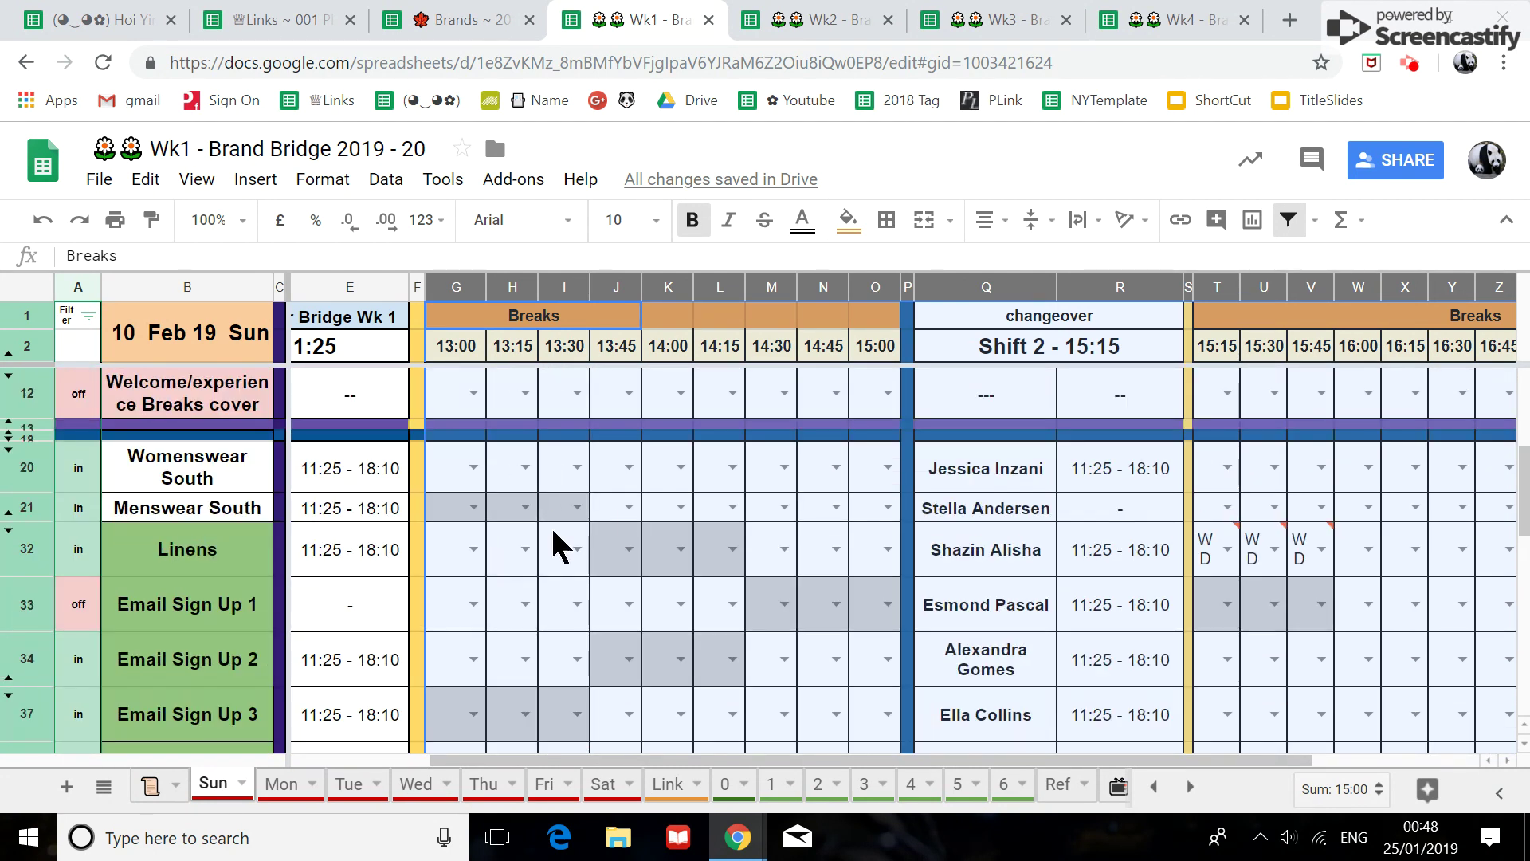
{"action": "left_click", "coordinate": [48, 223]}
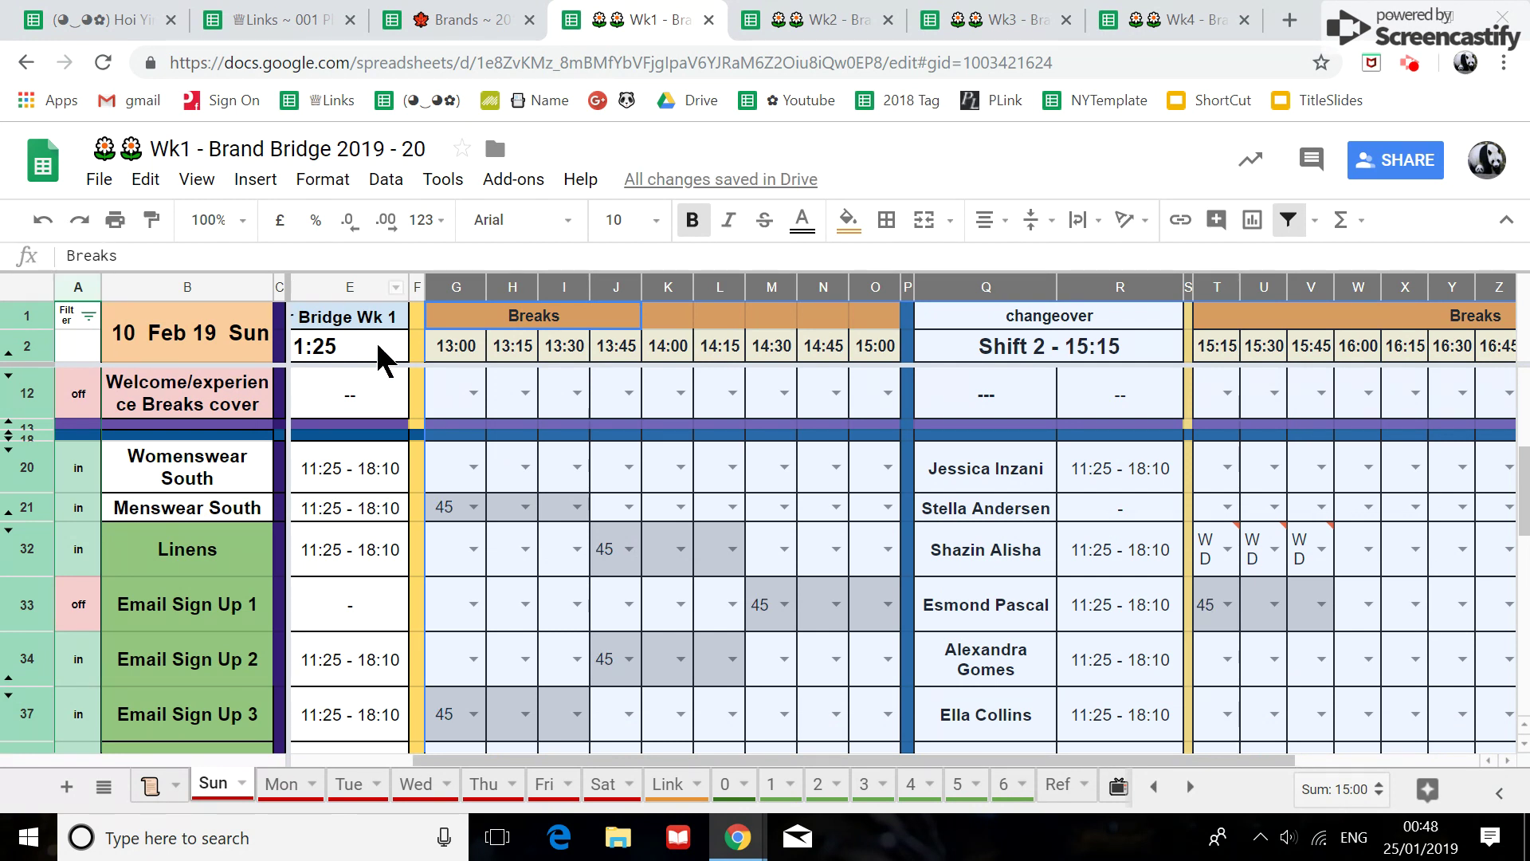
{"action": "scroll", "coordinate": [443, 450], "scroll_direction": "up", "scroll_amount": 1}
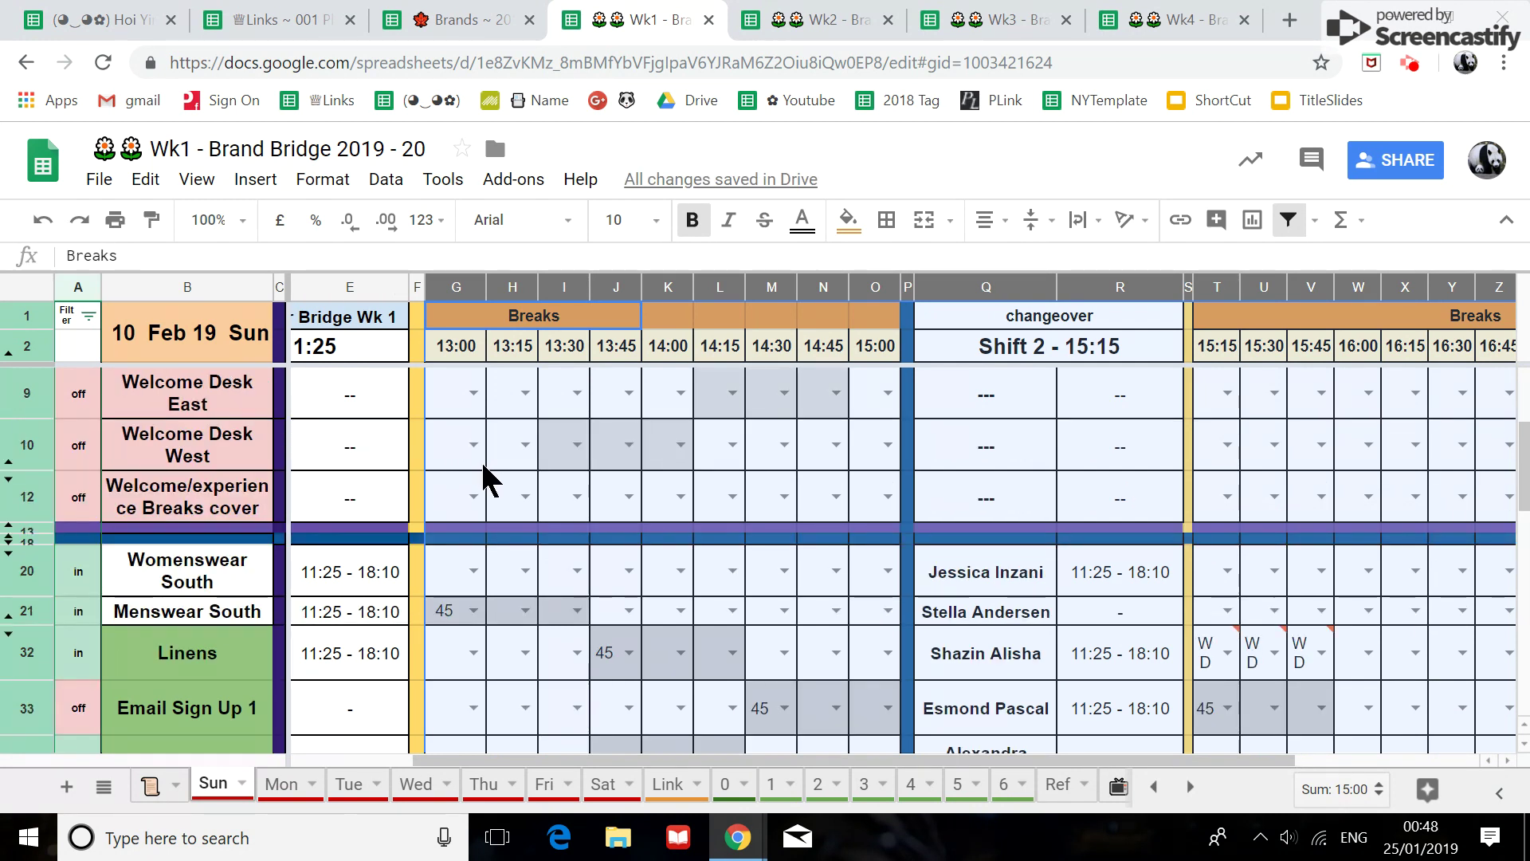
{"action": "scroll", "coordinate": [481, 465], "scroll_direction": "up", "scroll_amount": 2}
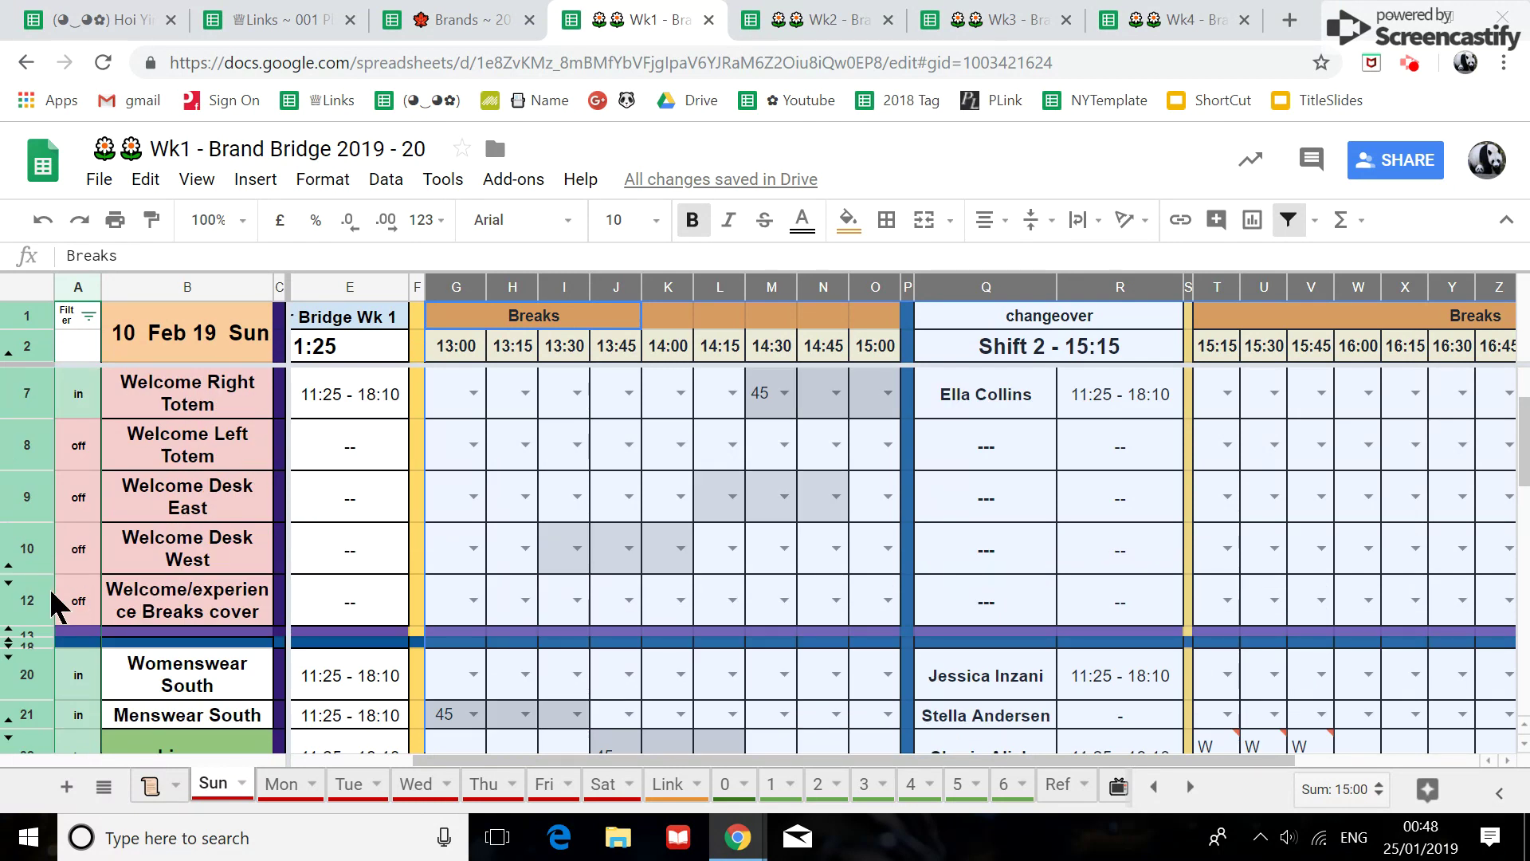
{"action": "left_click", "coordinate": [9, 583]}
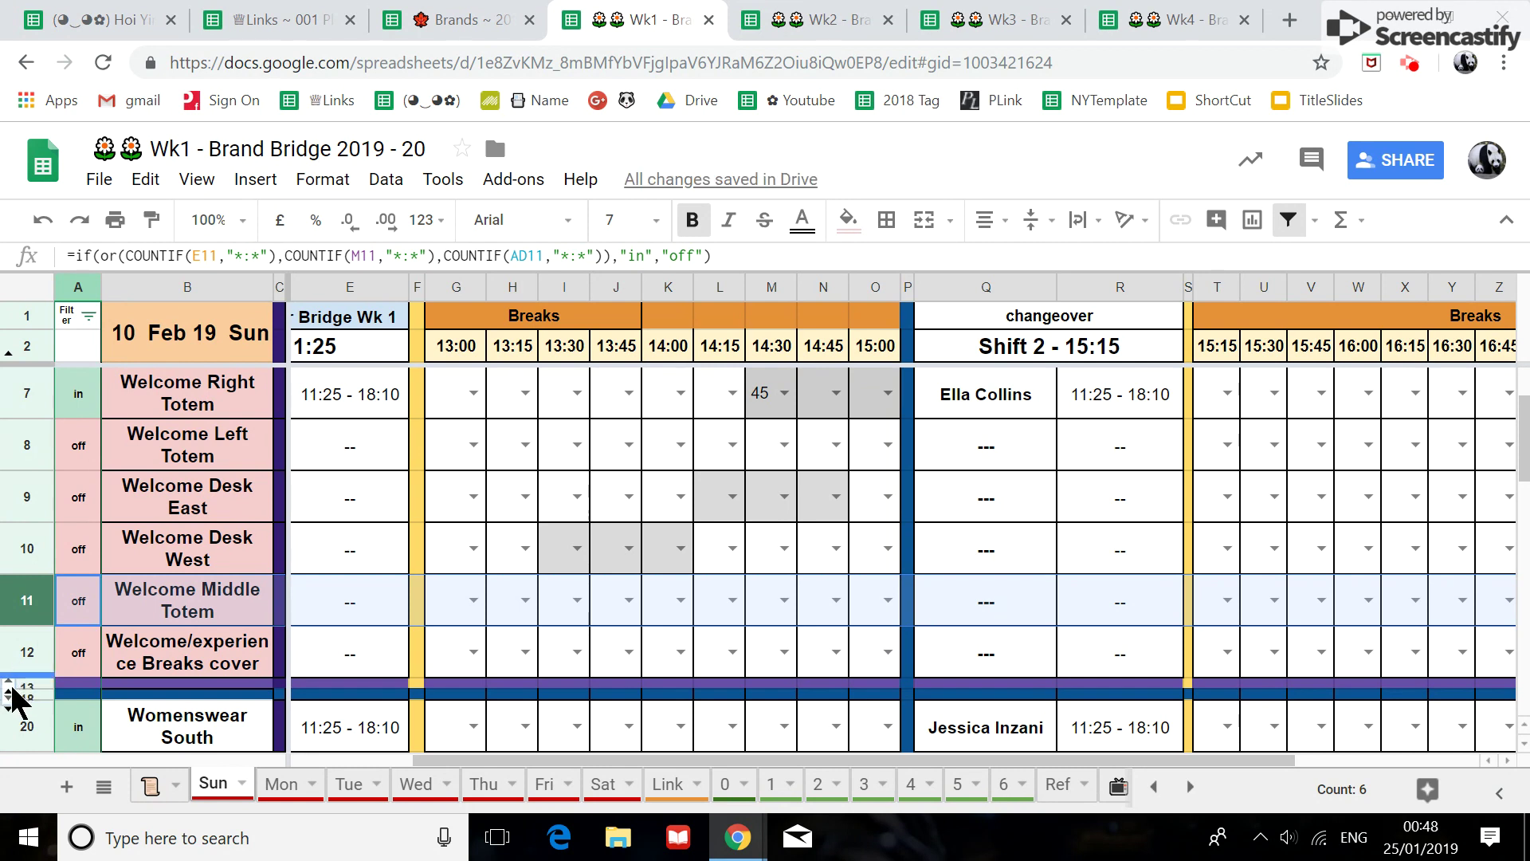
Select rows 12 to 20 and bring up their row options.
{"action": "scroll", "coordinate": [17, 677], "scroll_direction": "down", "scroll_amount": 2}
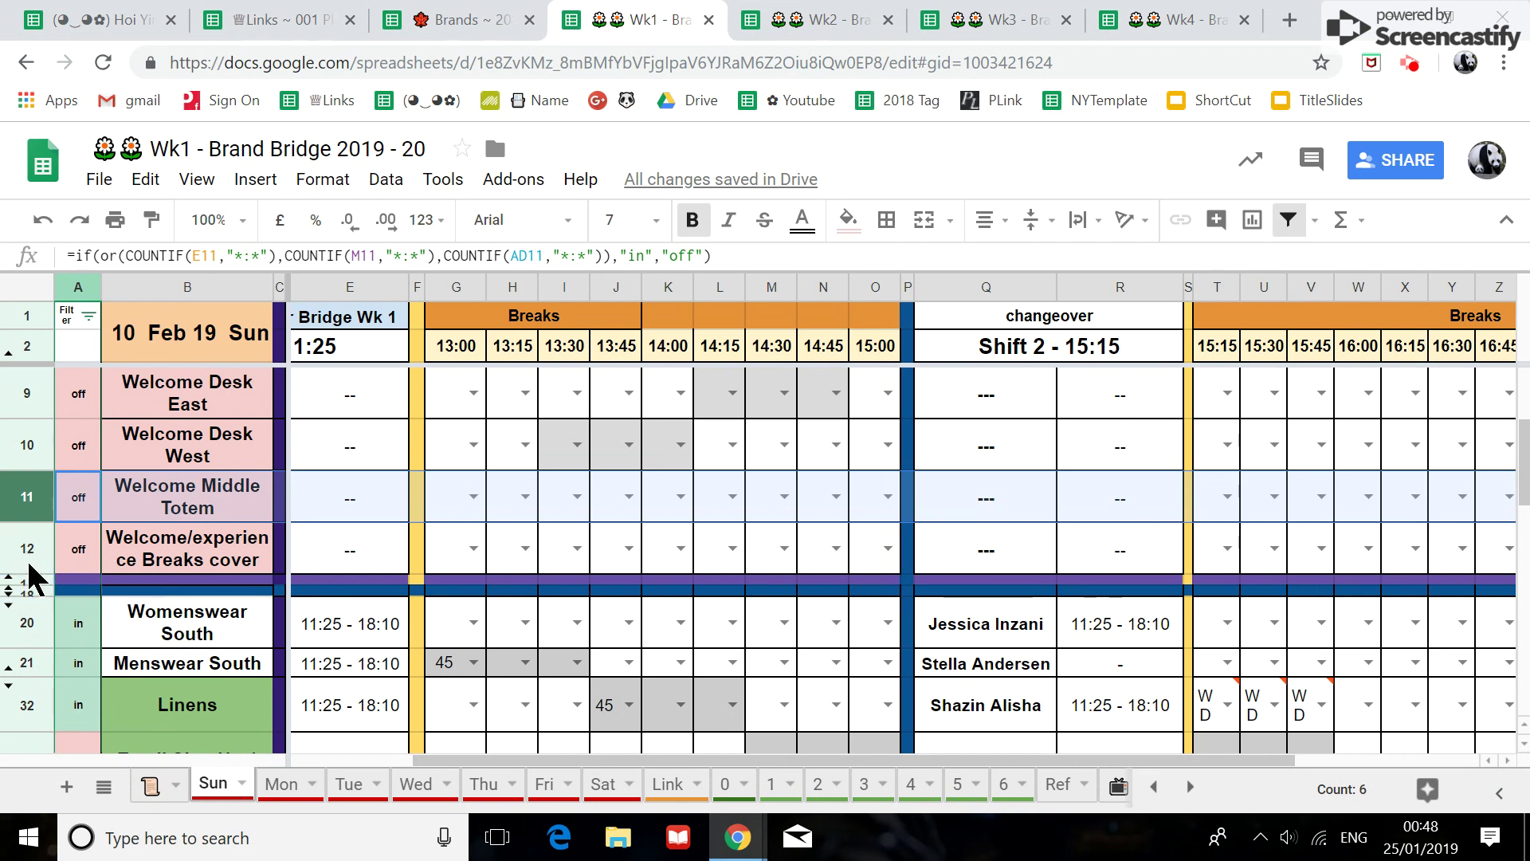
{"action": "left_click_drag", "start_coordinate": [26, 558], "coordinate": [26, 622]}
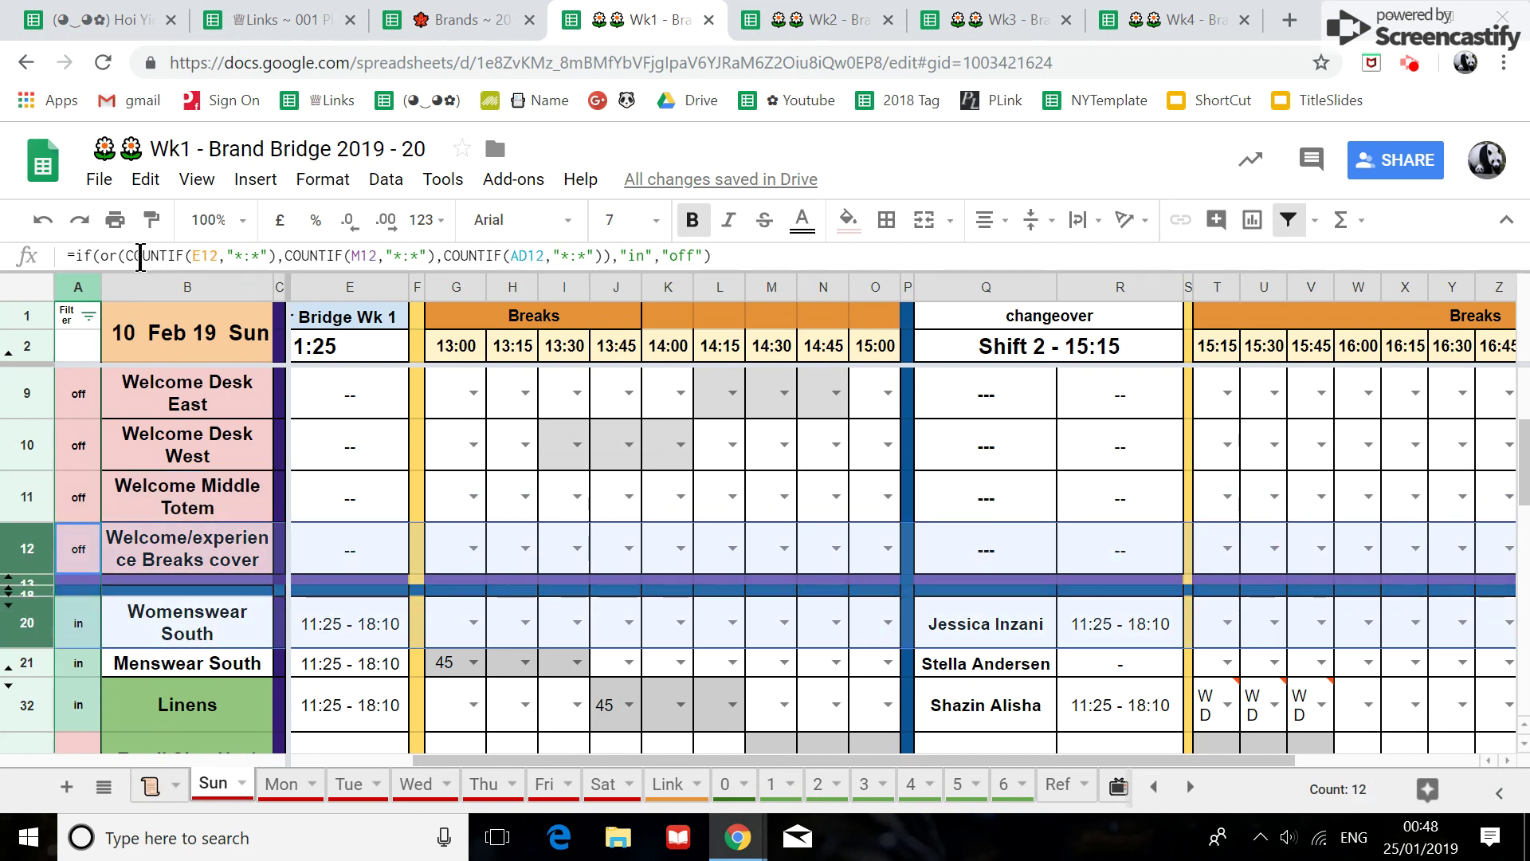
{"action": "right_click", "coordinate": [31, 589]}
Hide rows 12 to 20.
{"action": "scroll", "coordinate": [88, 661], "scroll_direction": "down", "scroll_amount": 2}
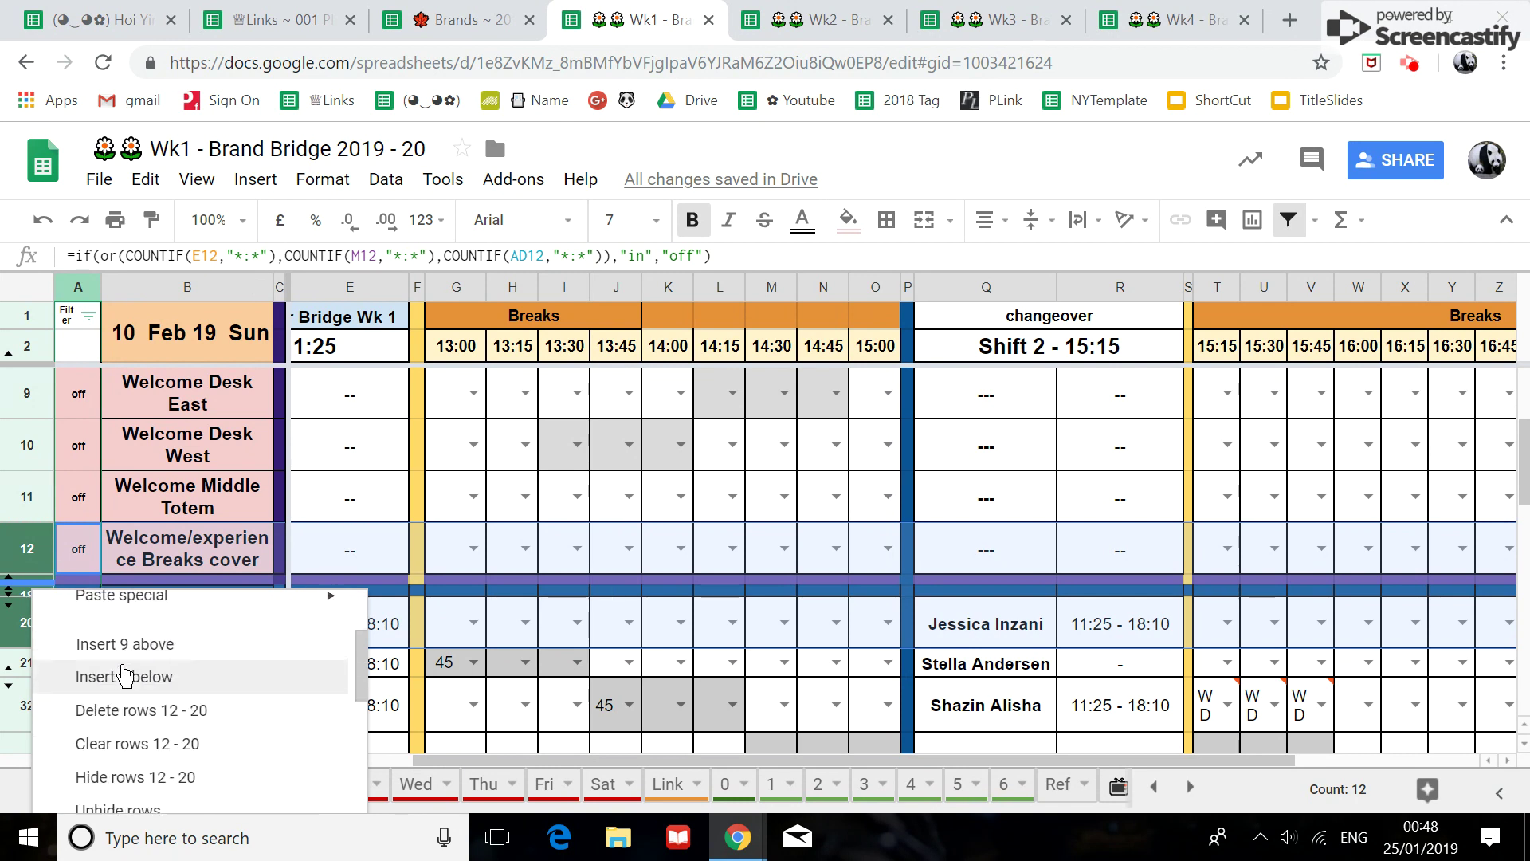
{"action": "left_click", "coordinate": [174, 777]}
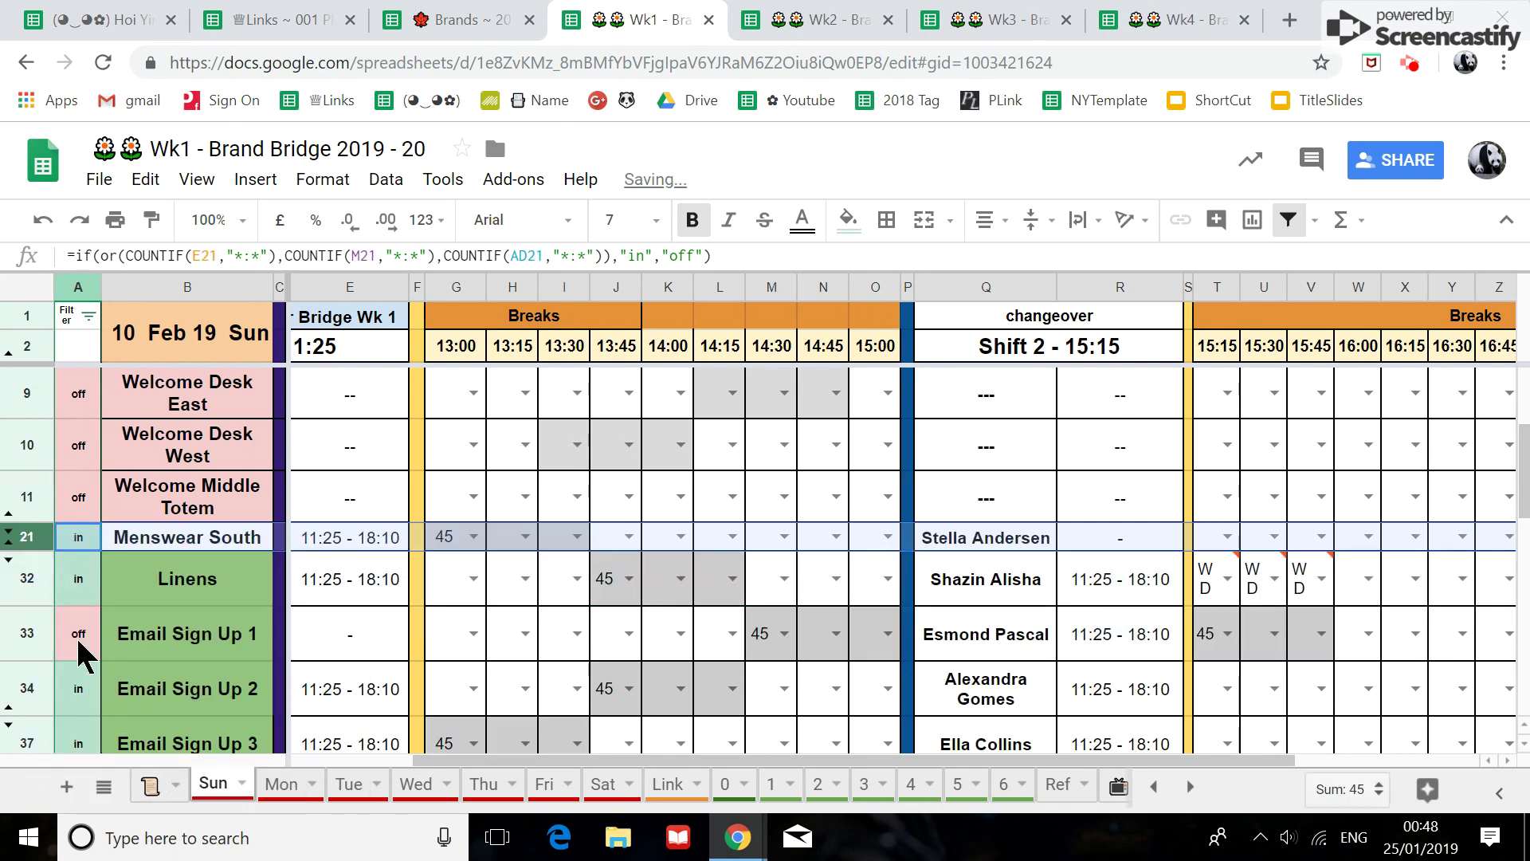
{"action": "right_click", "coordinate": [24, 502]}
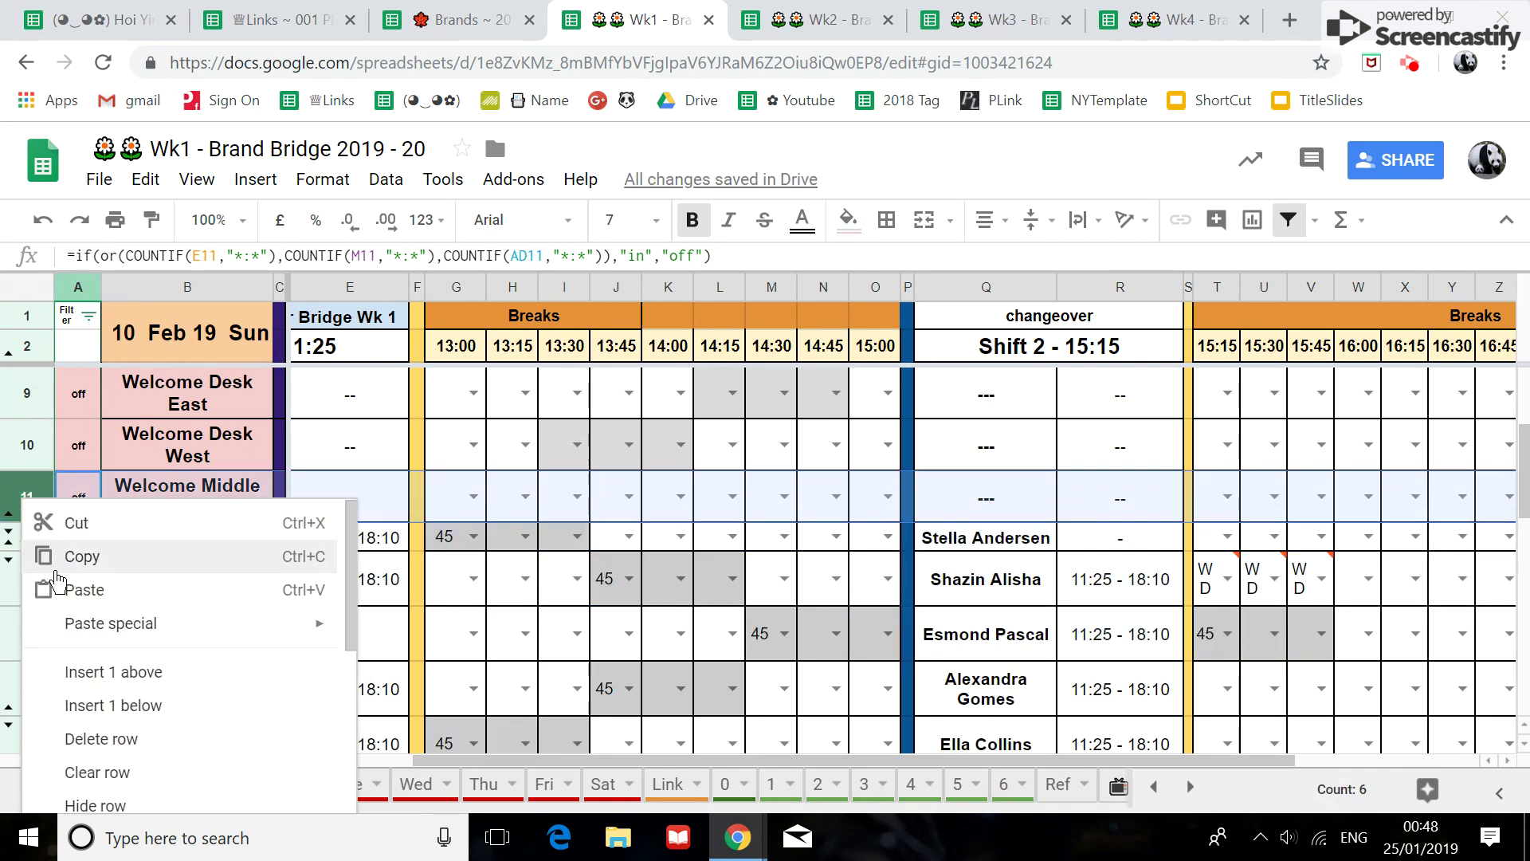
Unhide rows 11–32 to reveal Welcome/experience Breaks cover and Experience Areas 1–4.
{"action": "scroll", "coordinate": [119, 638], "scroll_direction": "down", "scroll_amount": 3}
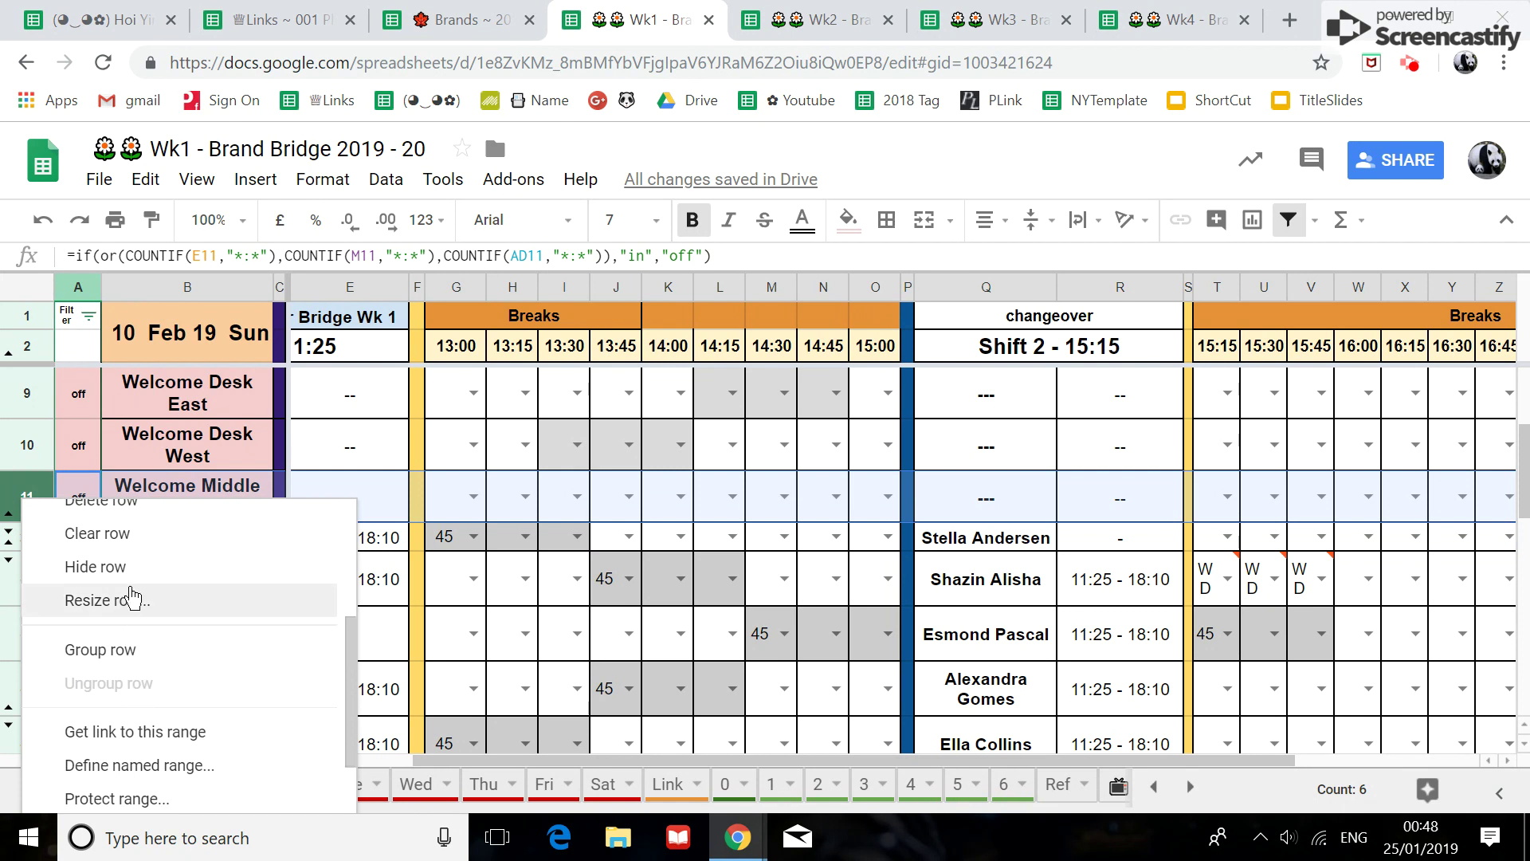
{"action": "left_click_drag", "start_coordinate": [27, 503], "coordinate": [13, 580]}
{"action": "right_click", "coordinate": [32, 530]}
{"action": "scroll", "coordinate": [119, 637], "scroll_direction": "down", "scroll_amount": 3}
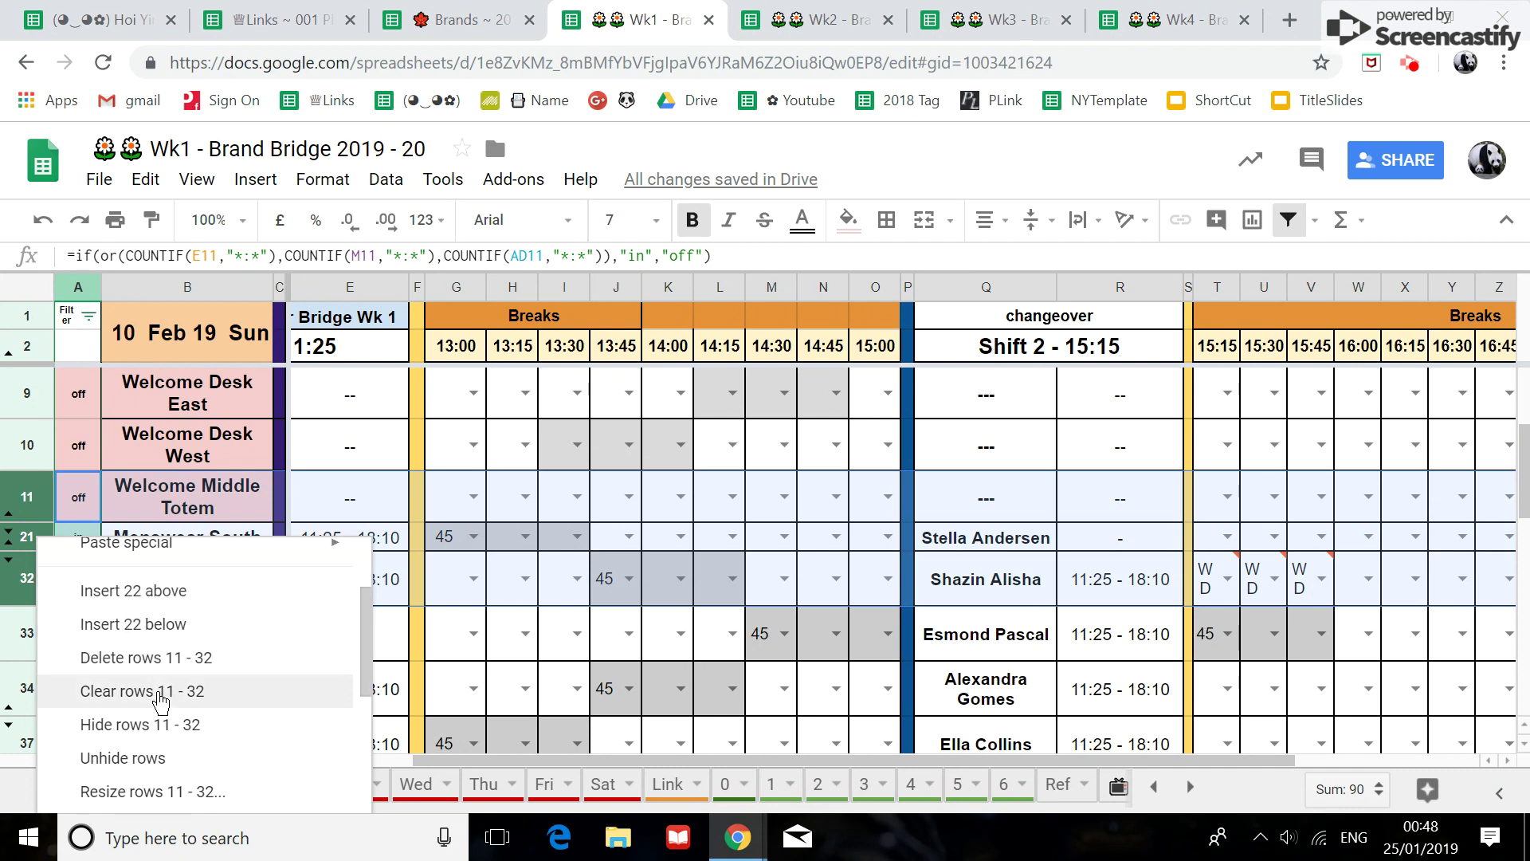
{"action": "left_click", "coordinate": [185, 757]}
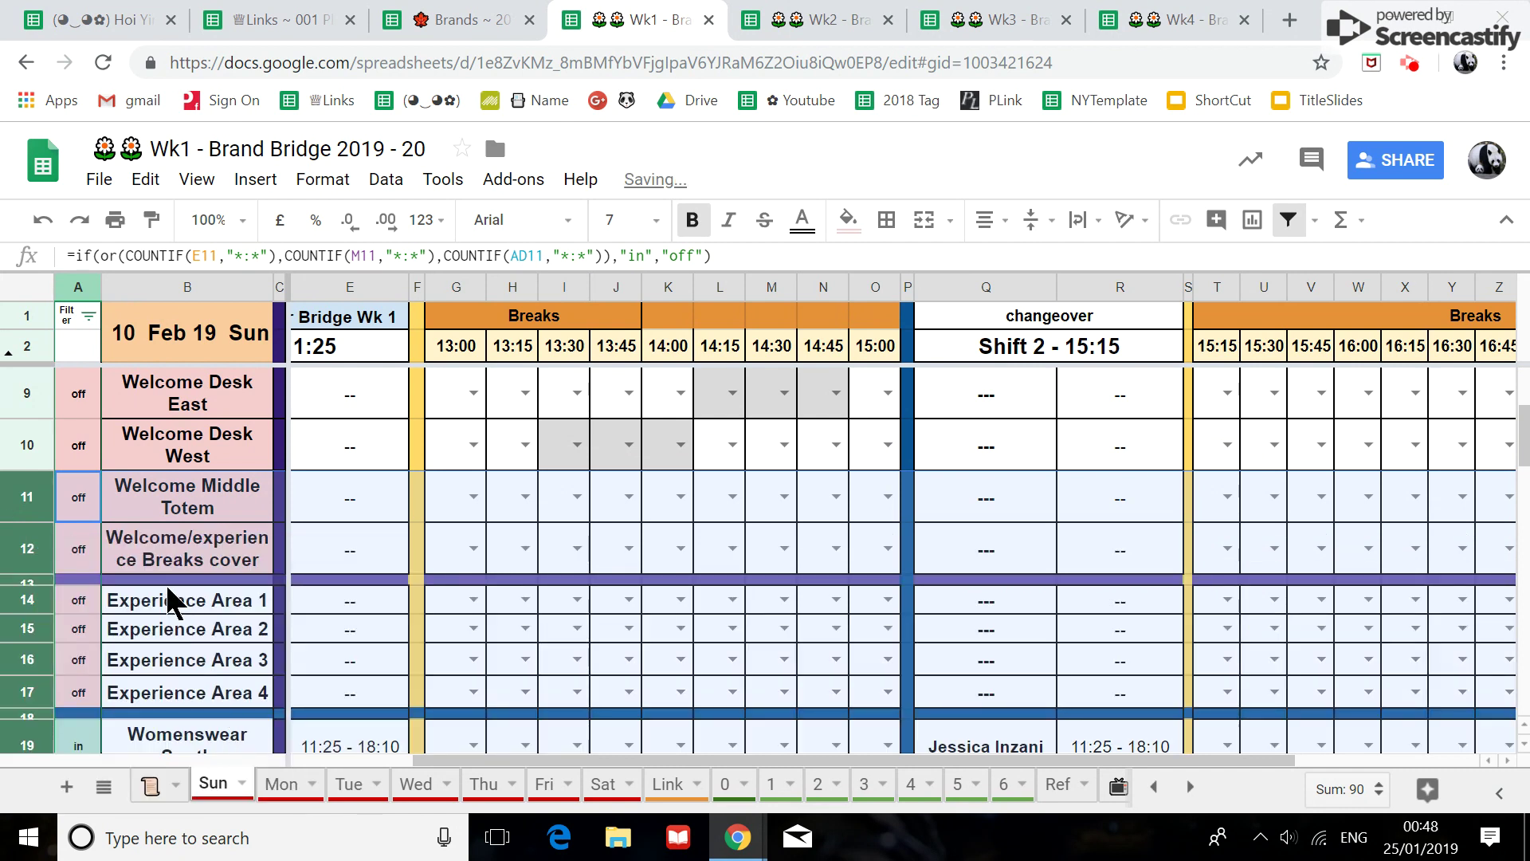
{"action": "left_click", "coordinate": [90, 600]}
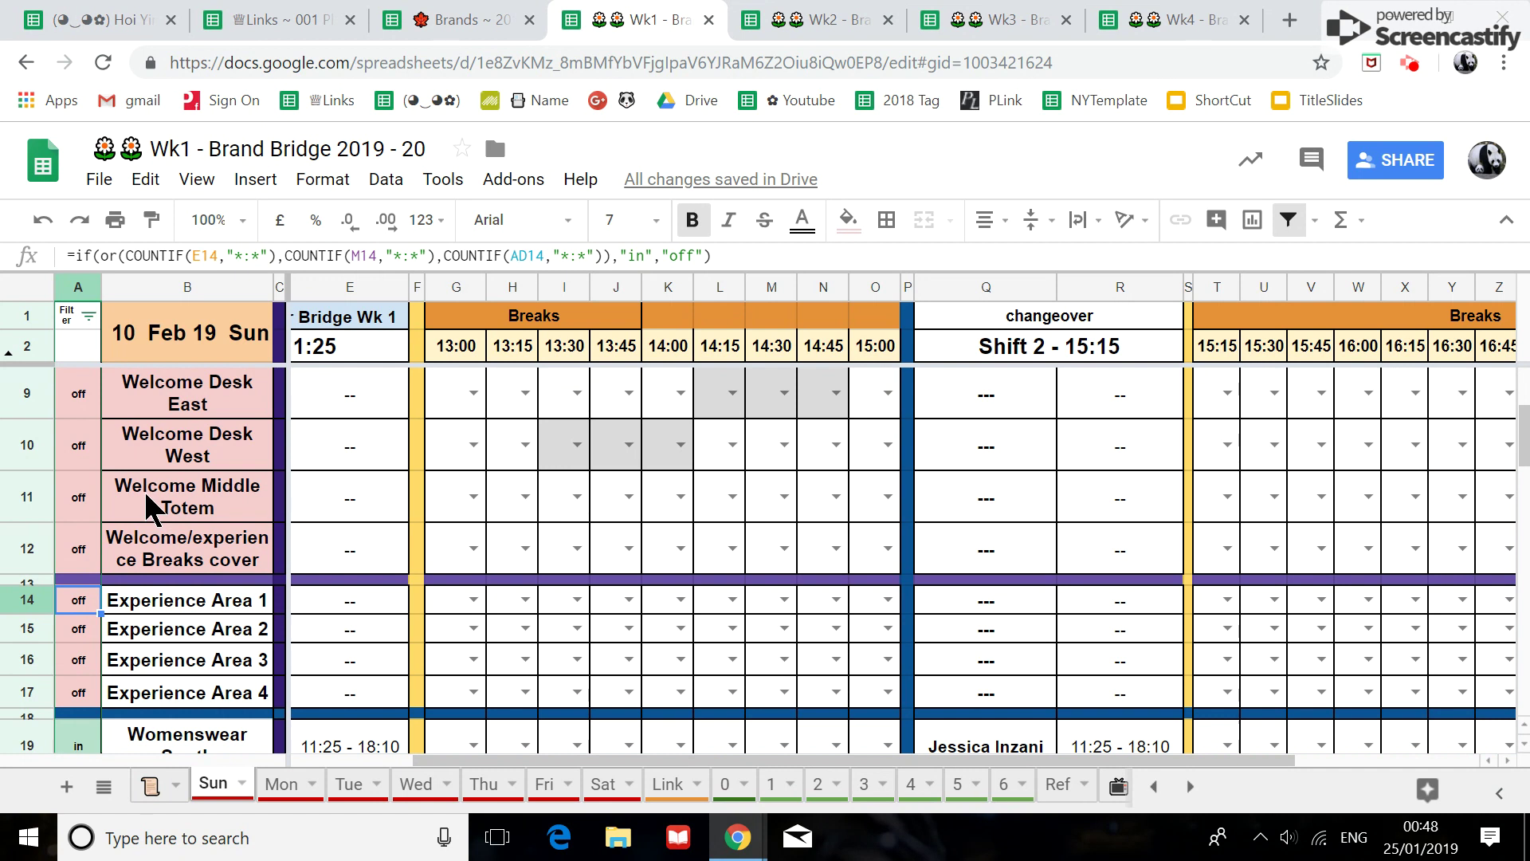
Mark A14–A17 as 'Hide' and filter column A to exclude Hide rows.
{"action": "type", "text": "Hide"}
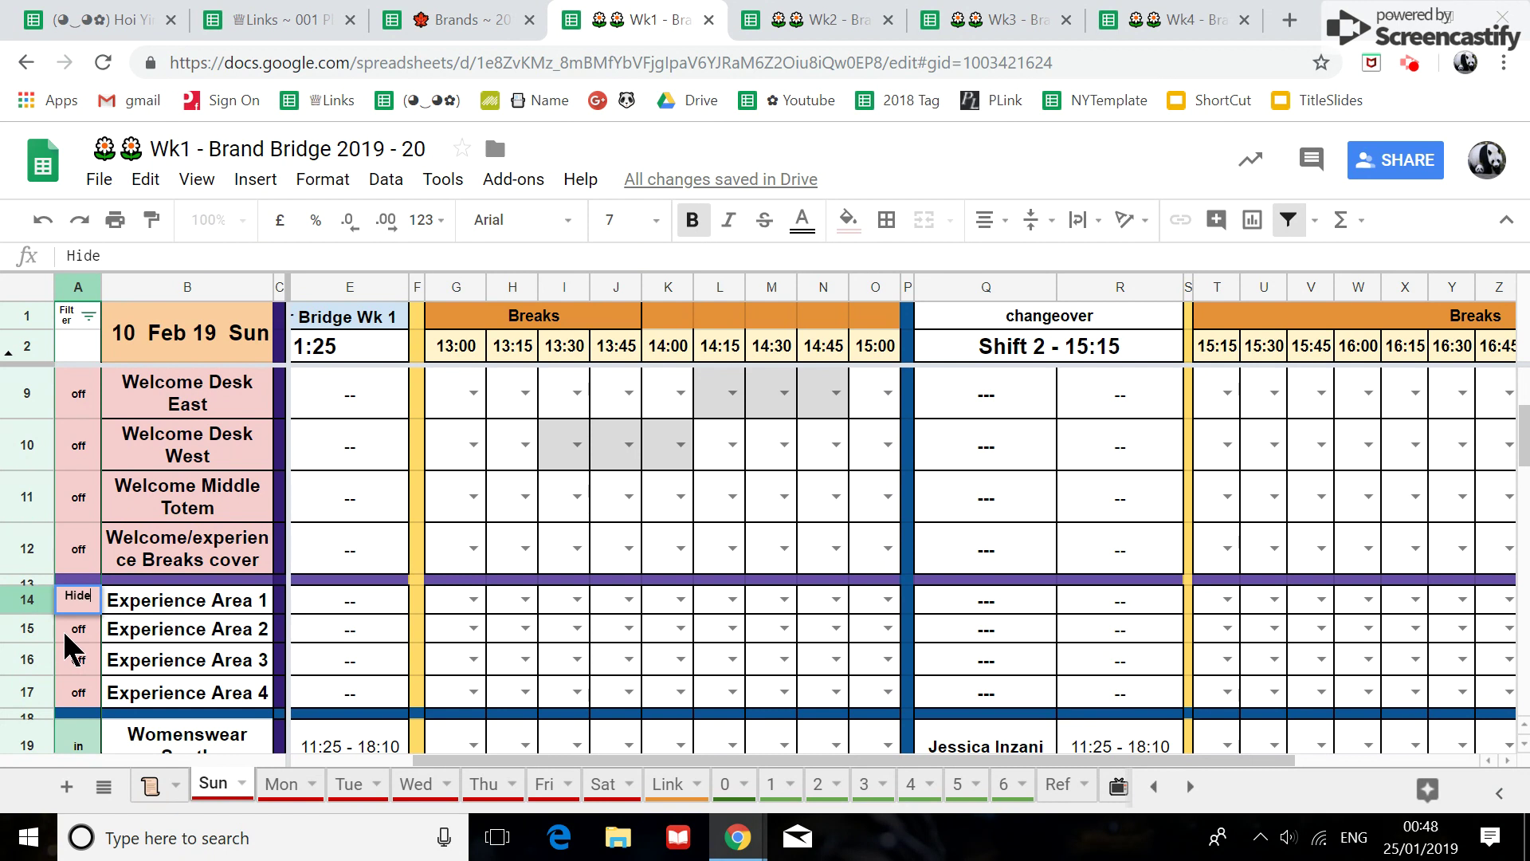
{"action": "left_click", "coordinate": [83, 605]}
{"action": "left_click_drag", "start_coordinate": [94, 684], "coordinate": [94, 687]}
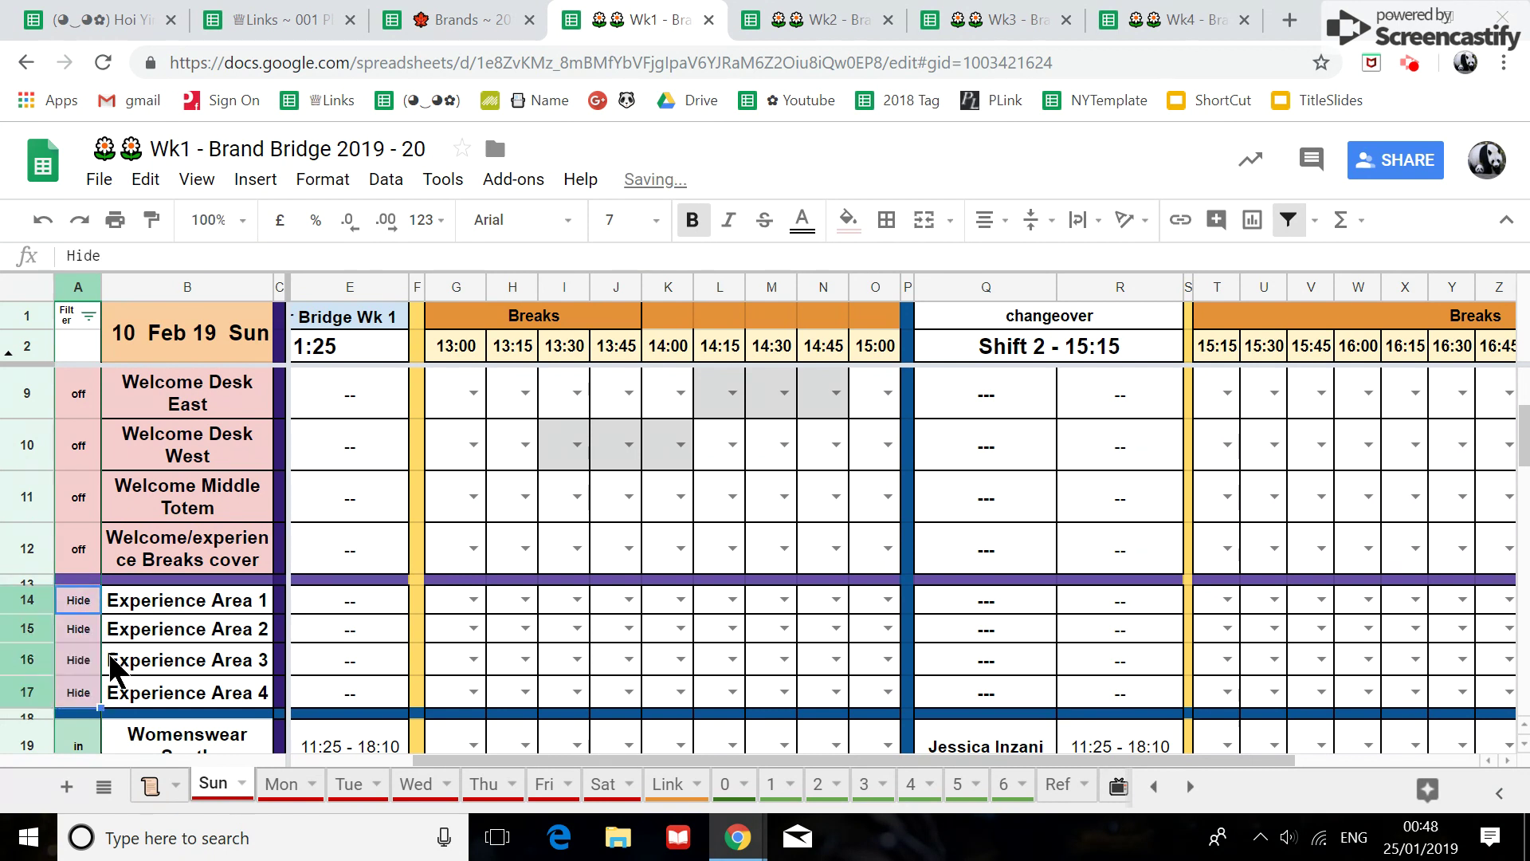
{"action": "left_click", "coordinate": [86, 315]}
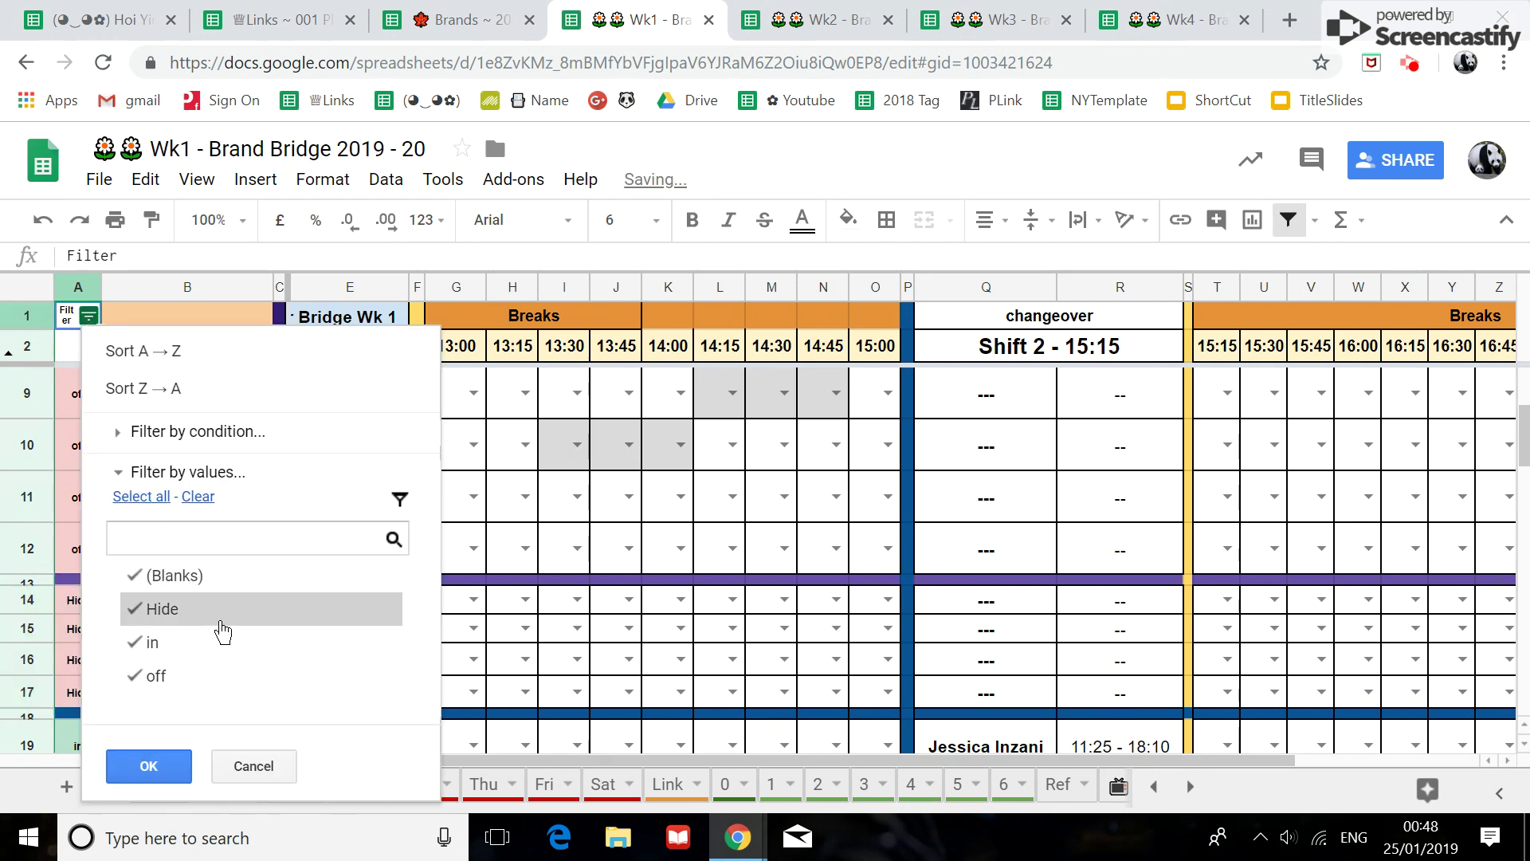
{"action": "left_click", "coordinate": [197, 618]}
{"action": "left_click", "coordinate": [149, 767]}
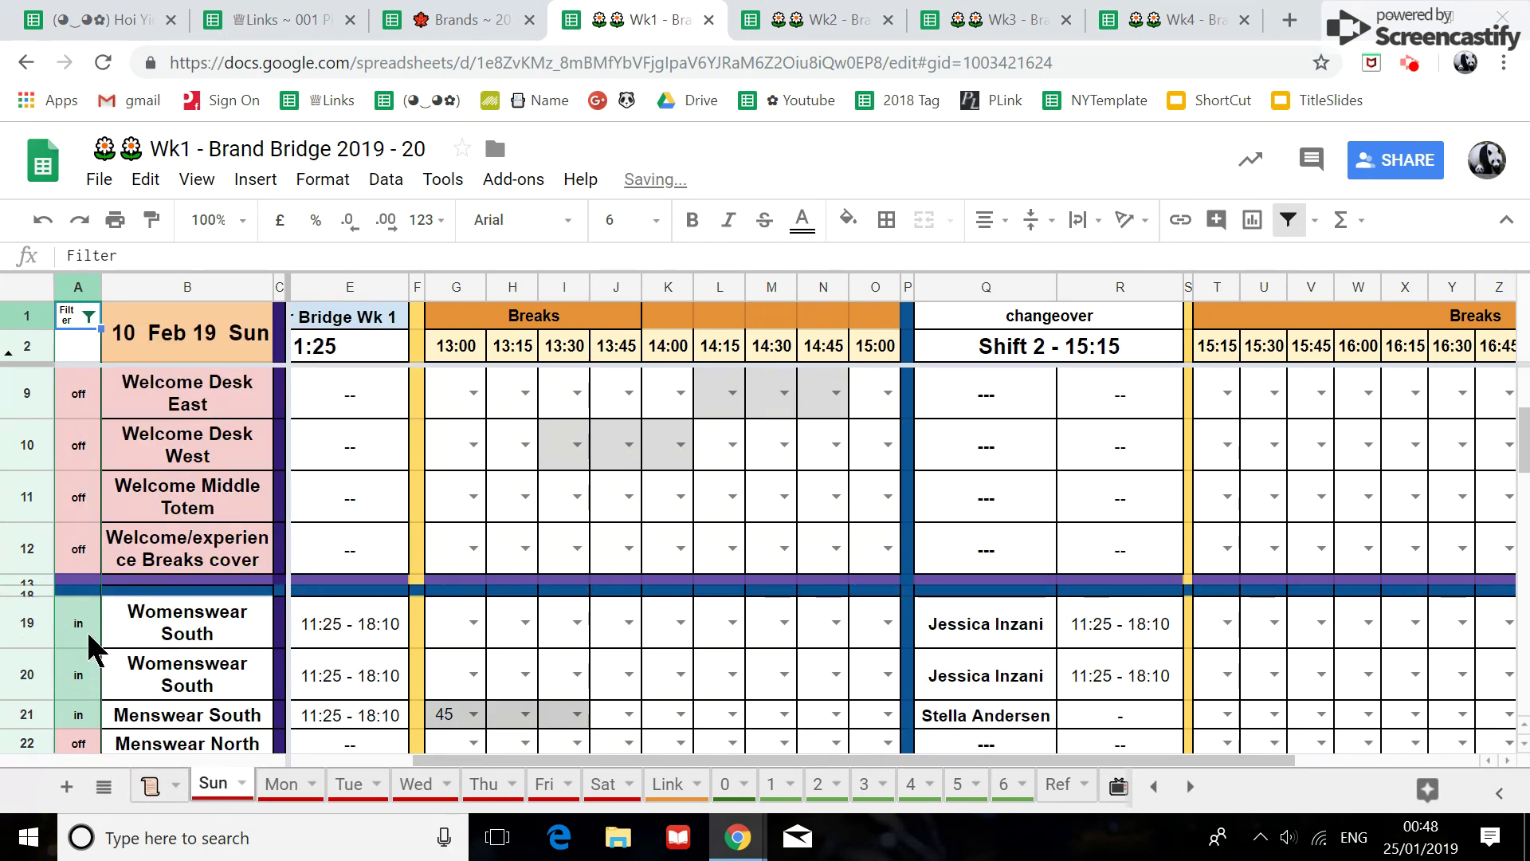
Mark the Xmas Tour 3 and 4 rows (A35–A36) as 'Hide' and reapply the filter.
{"action": "scroll", "coordinate": [62, 588], "scroll_direction": "up", "scroll_amount": 3}
{"action": "scroll", "coordinate": [63, 590], "scroll_direction": "down", "scroll_amount": 4}
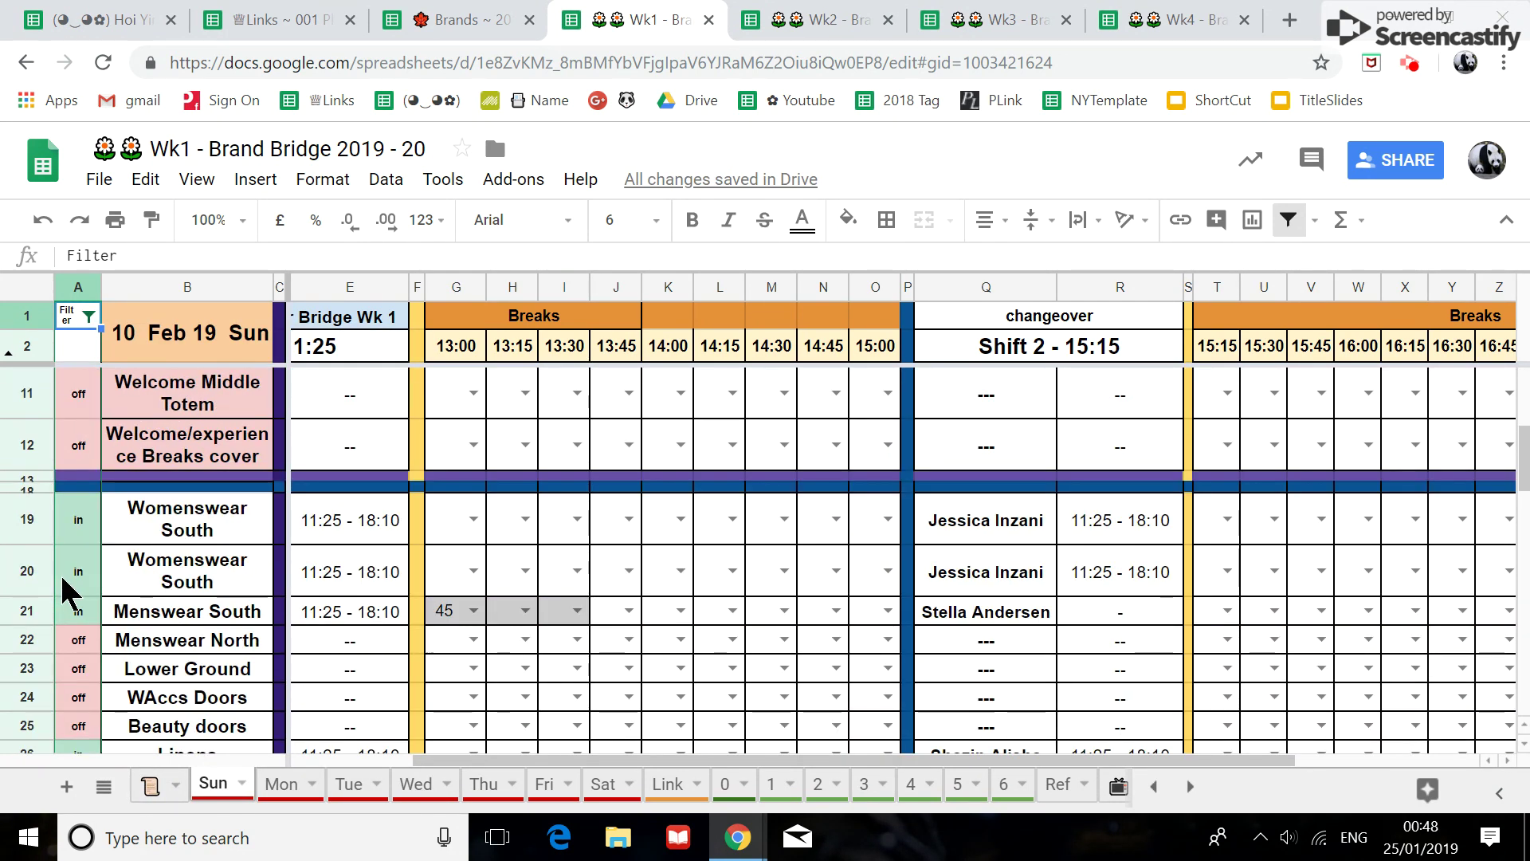
{"action": "scroll", "coordinate": [64, 590], "scroll_direction": "down", "scroll_amount": 5}
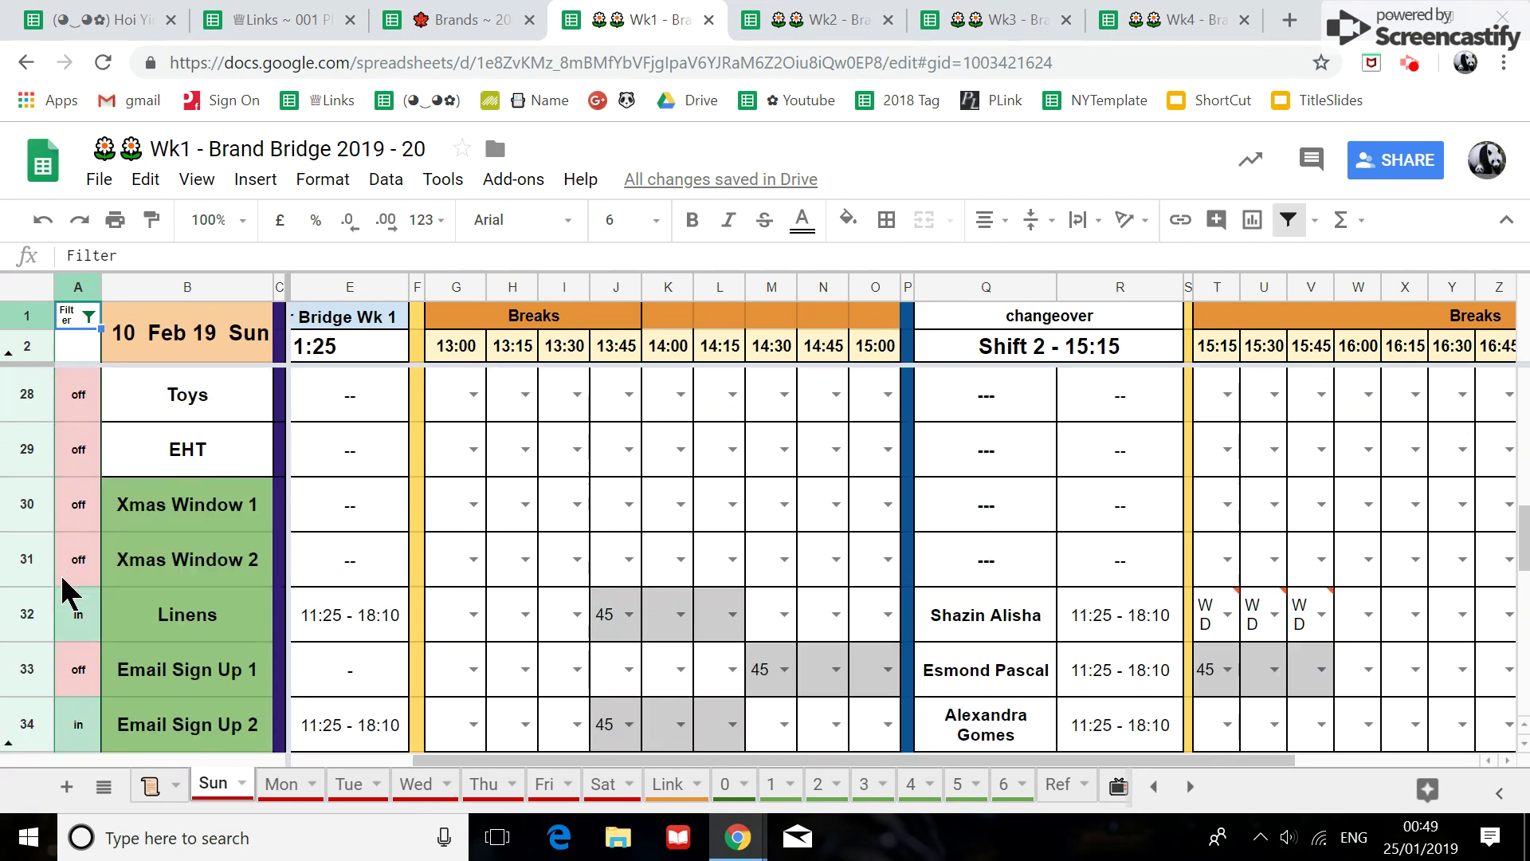
{"action": "scroll", "coordinate": [64, 590], "scroll_direction": "down", "scroll_amount": 2}
{"action": "left_click", "coordinate": [12, 540]}
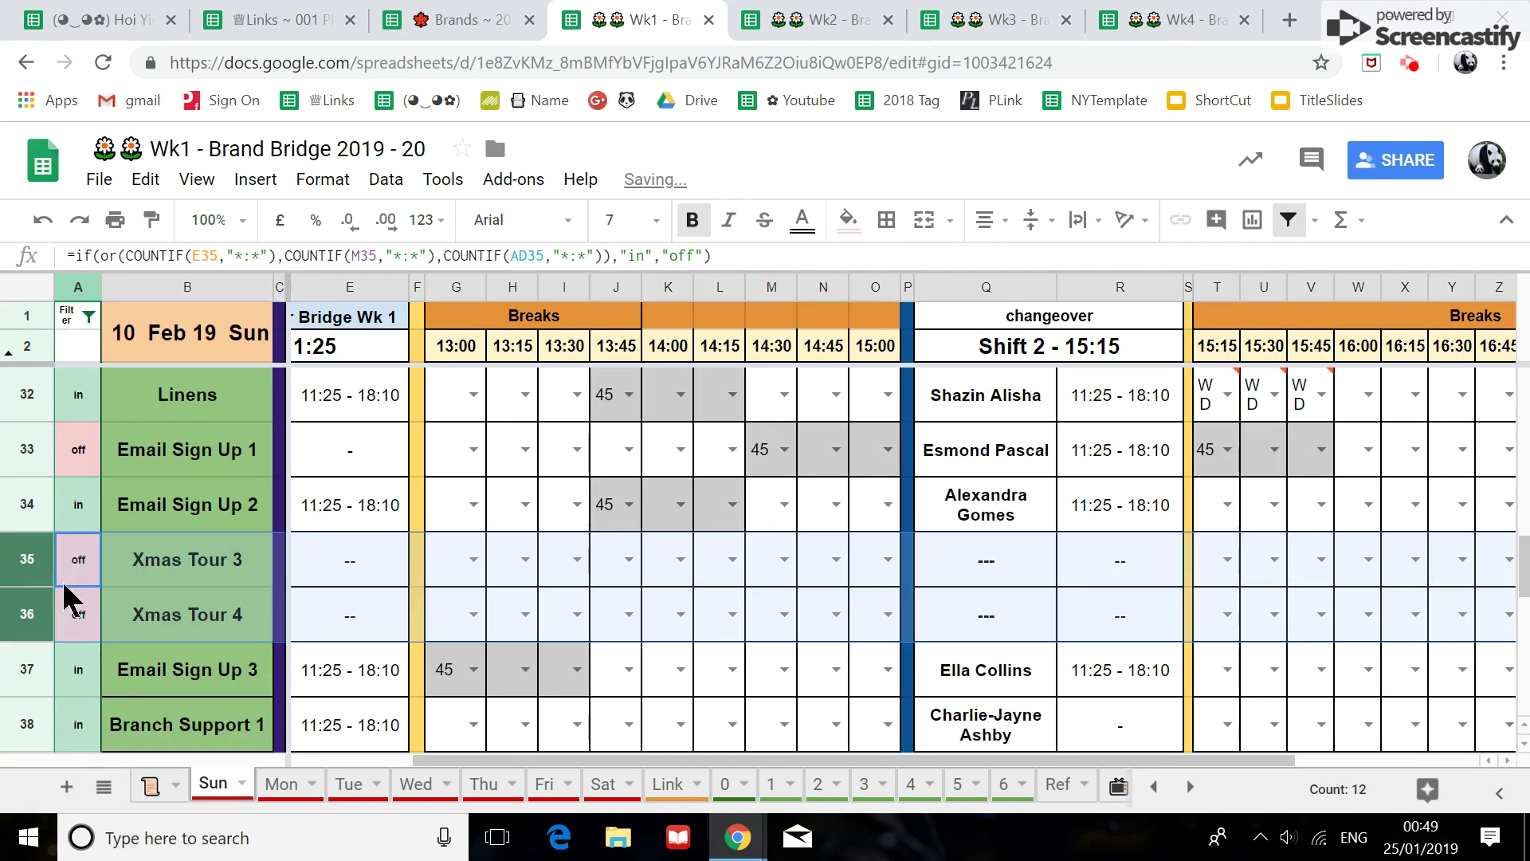
{"action": "left_click", "coordinate": [80, 574]}
{"action": "type", "text": "Hide"}
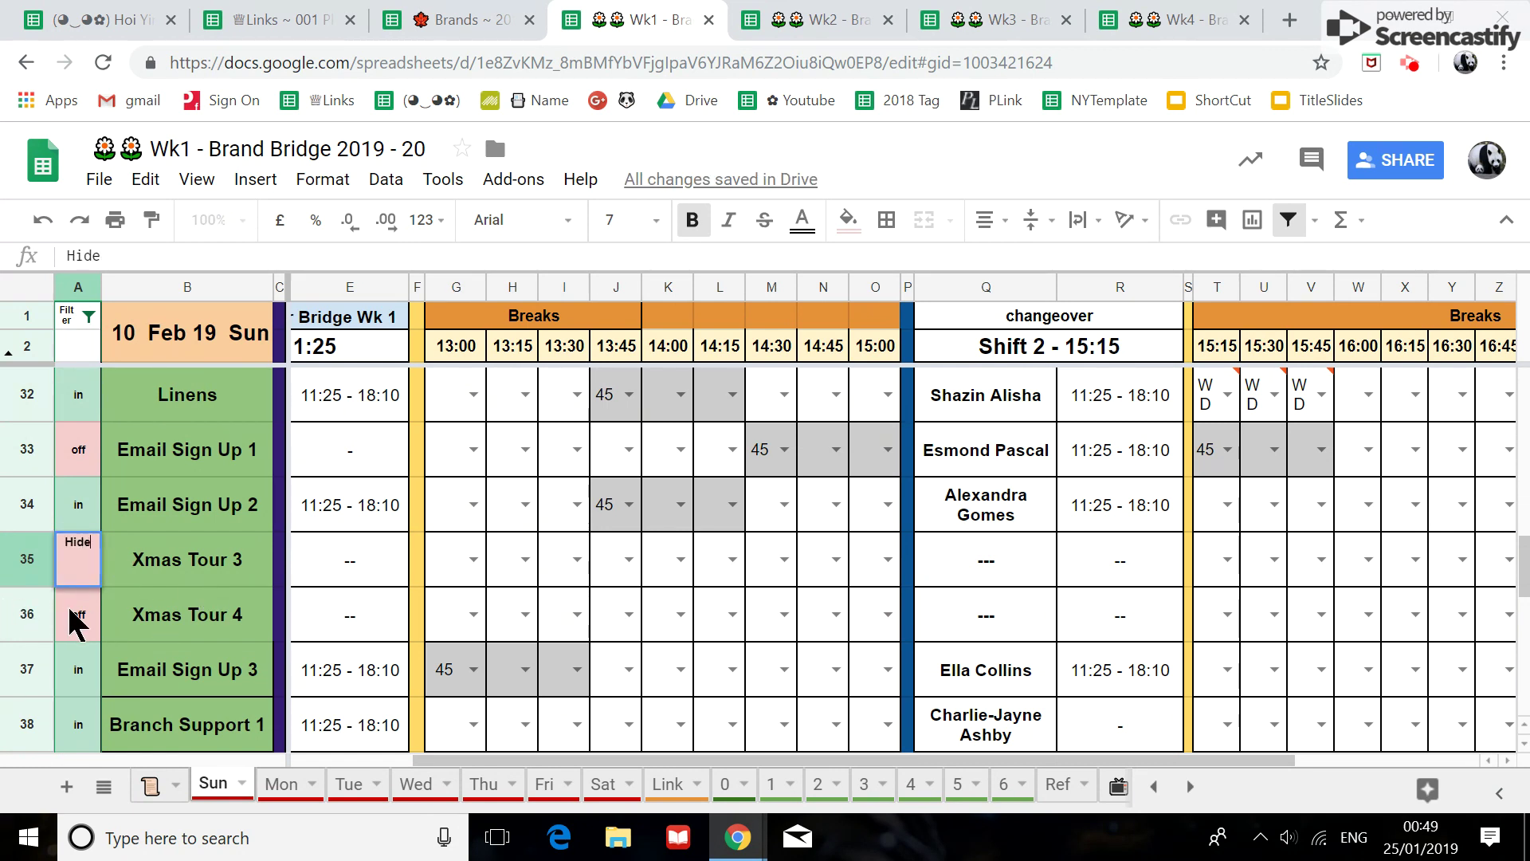
{"action": "key", "text": "Return"}
{"action": "type", "text": "Hi"}
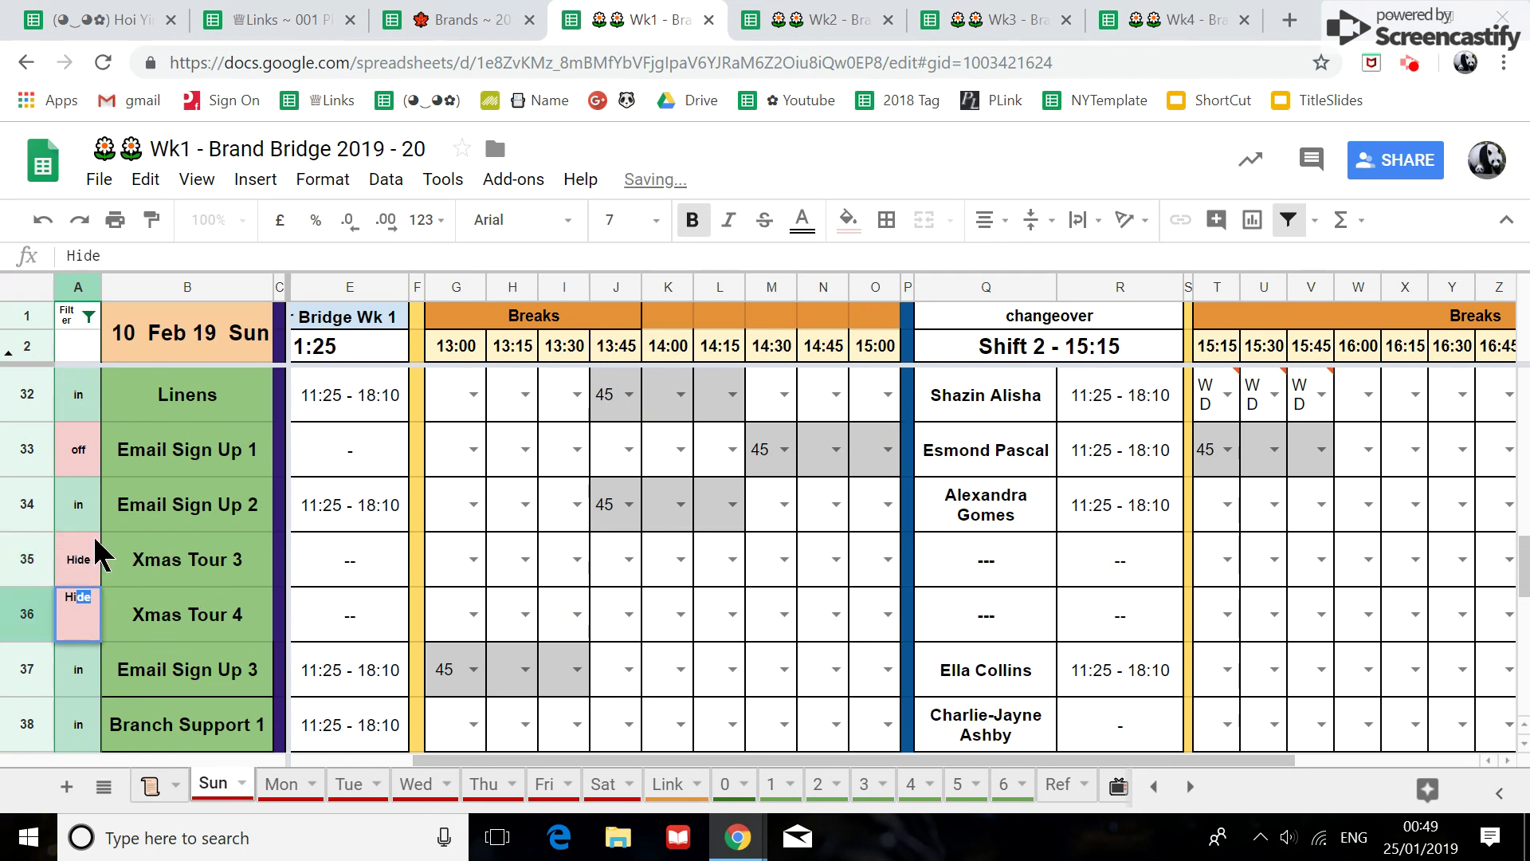
{"action": "key", "text": "Return"}
{"action": "left_click", "coordinate": [89, 317]}
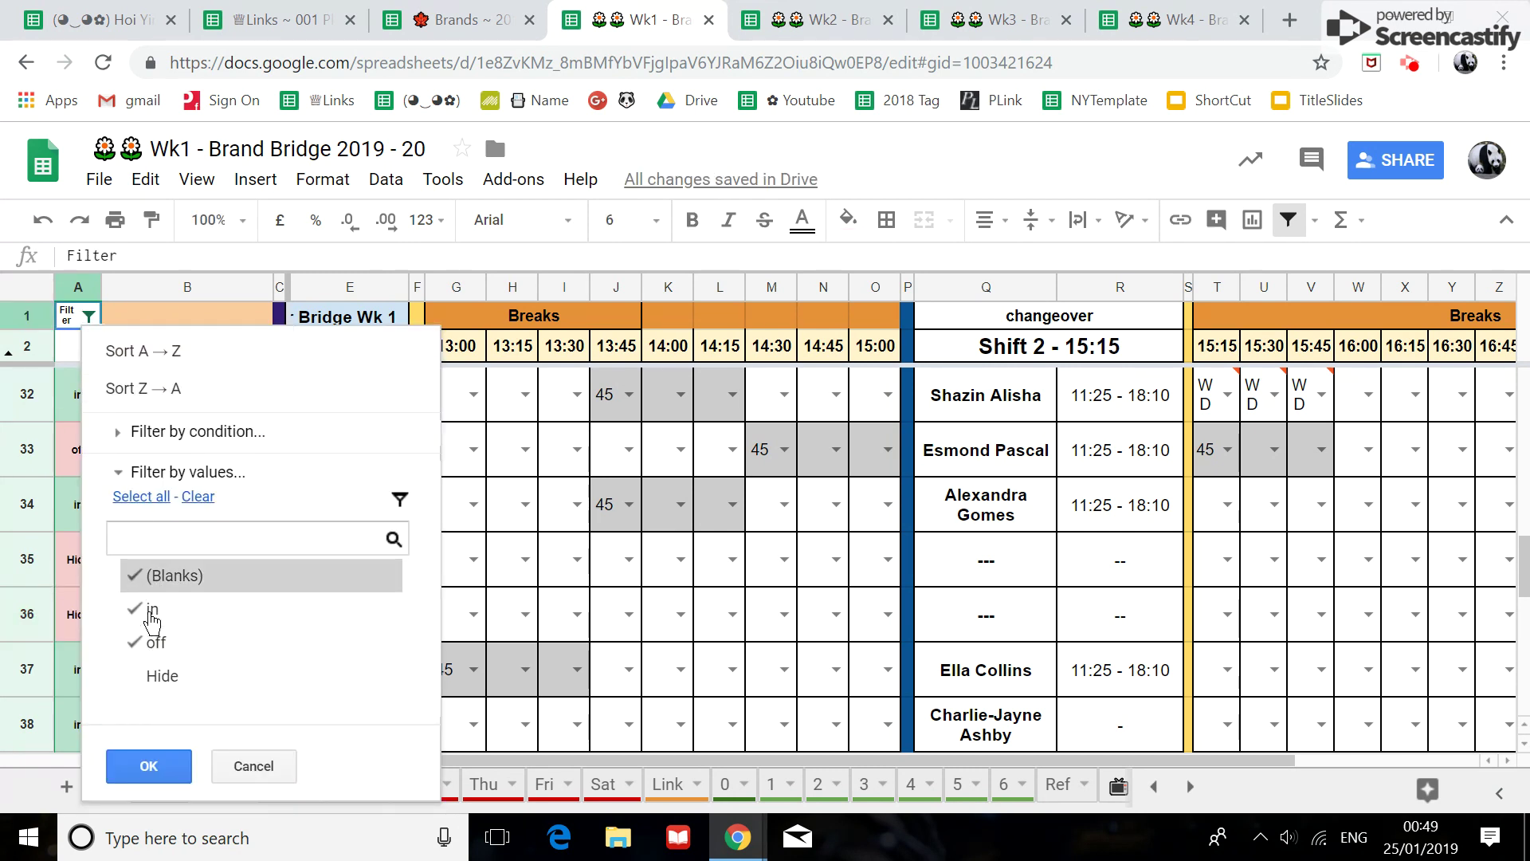
{"action": "left_click", "coordinate": [149, 767]}
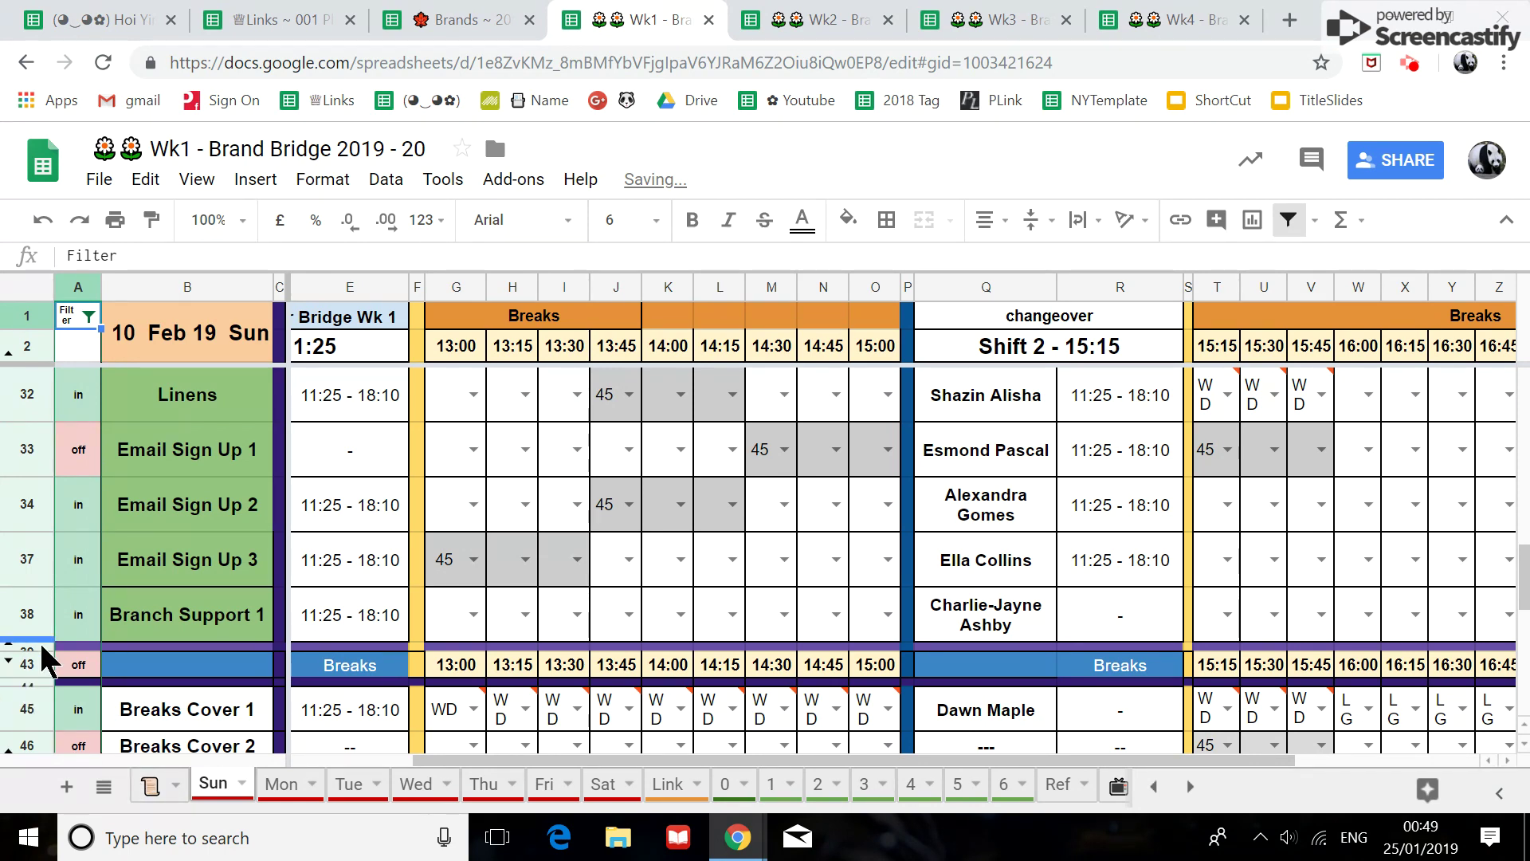
Review the filtered Sun rota, check the Event Lookup - Readonly sheet, then return to Sun.
{"action": "scroll", "coordinate": [40, 646], "scroll_direction": "down", "scroll_amount": 5}
{"action": "scroll", "coordinate": [36, 650], "scroll_direction": "up", "scroll_amount": 8}
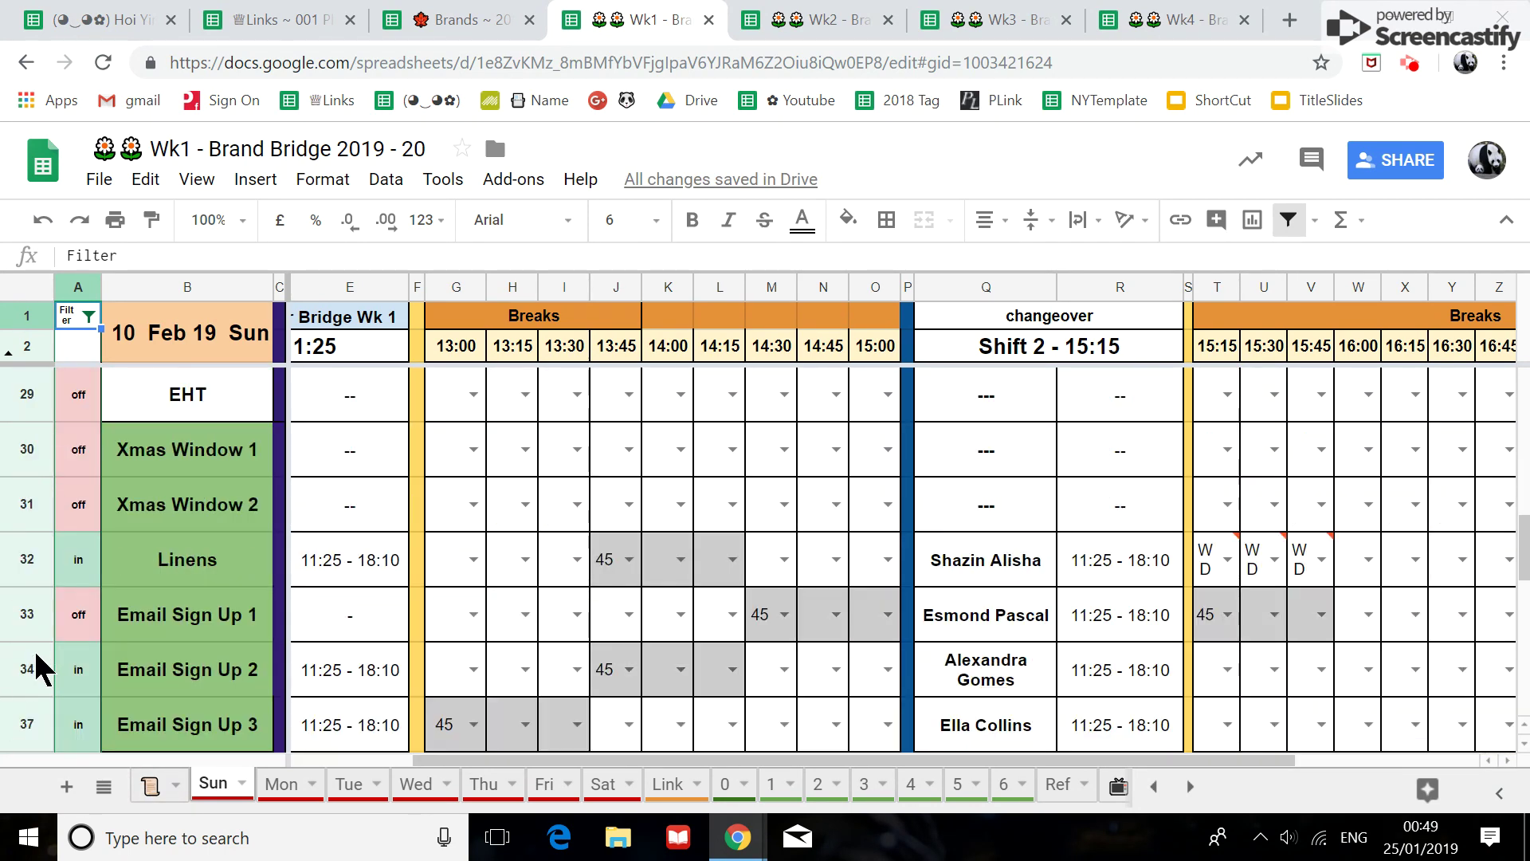
{"action": "scroll", "coordinate": [36, 652], "scroll_direction": "up", "scroll_amount": 10}
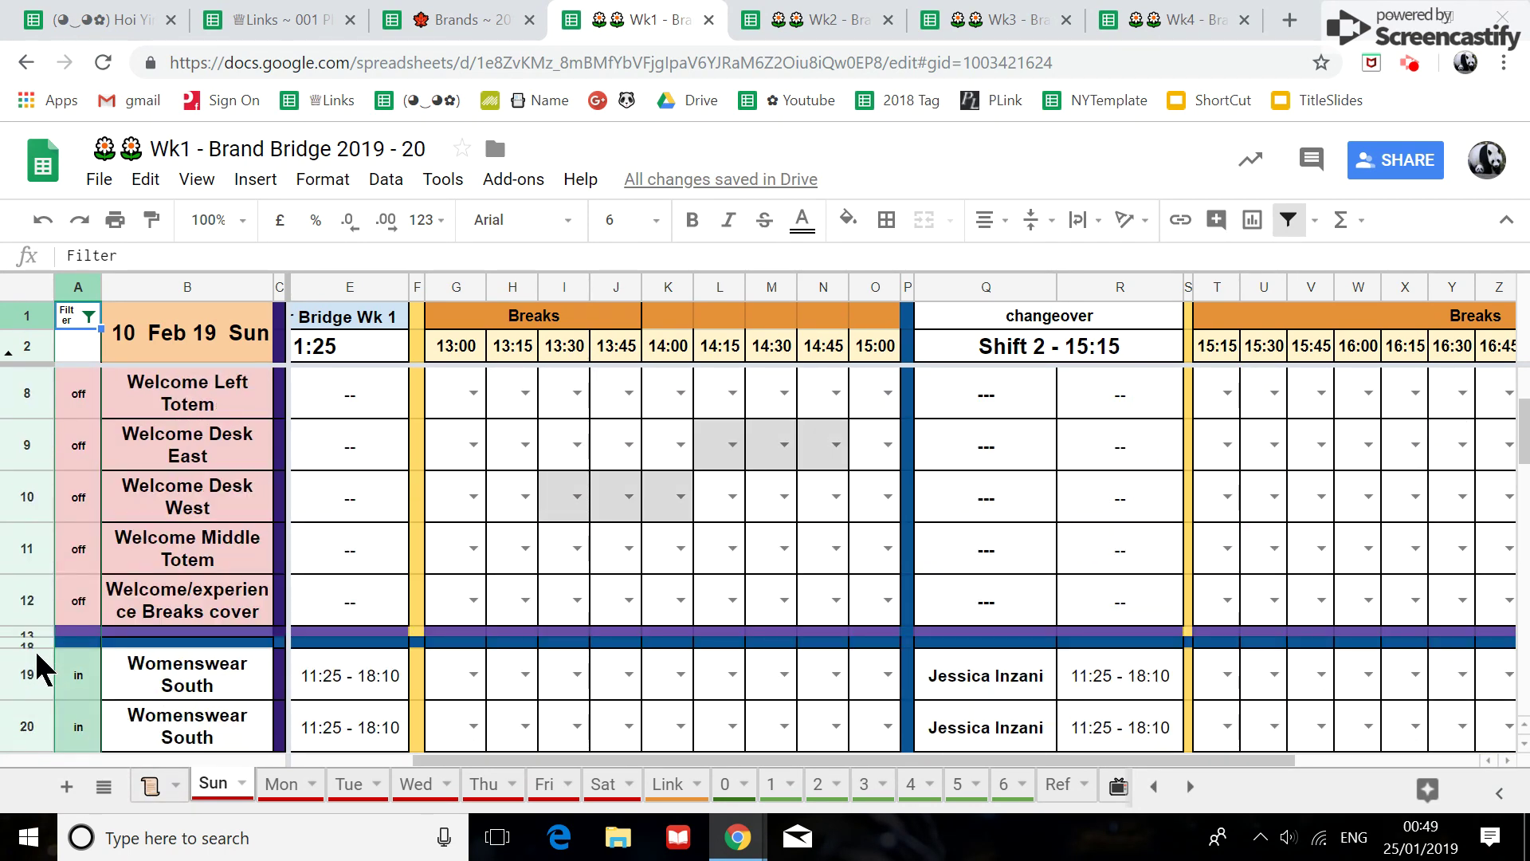
{"action": "scroll", "coordinate": [35, 648], "scroll_direction": "up", "scroll_amount": 3}
{"action": "scroll", "coordinate": [36, 662], "scroll_direction": "down", "scroll_amount": 10}
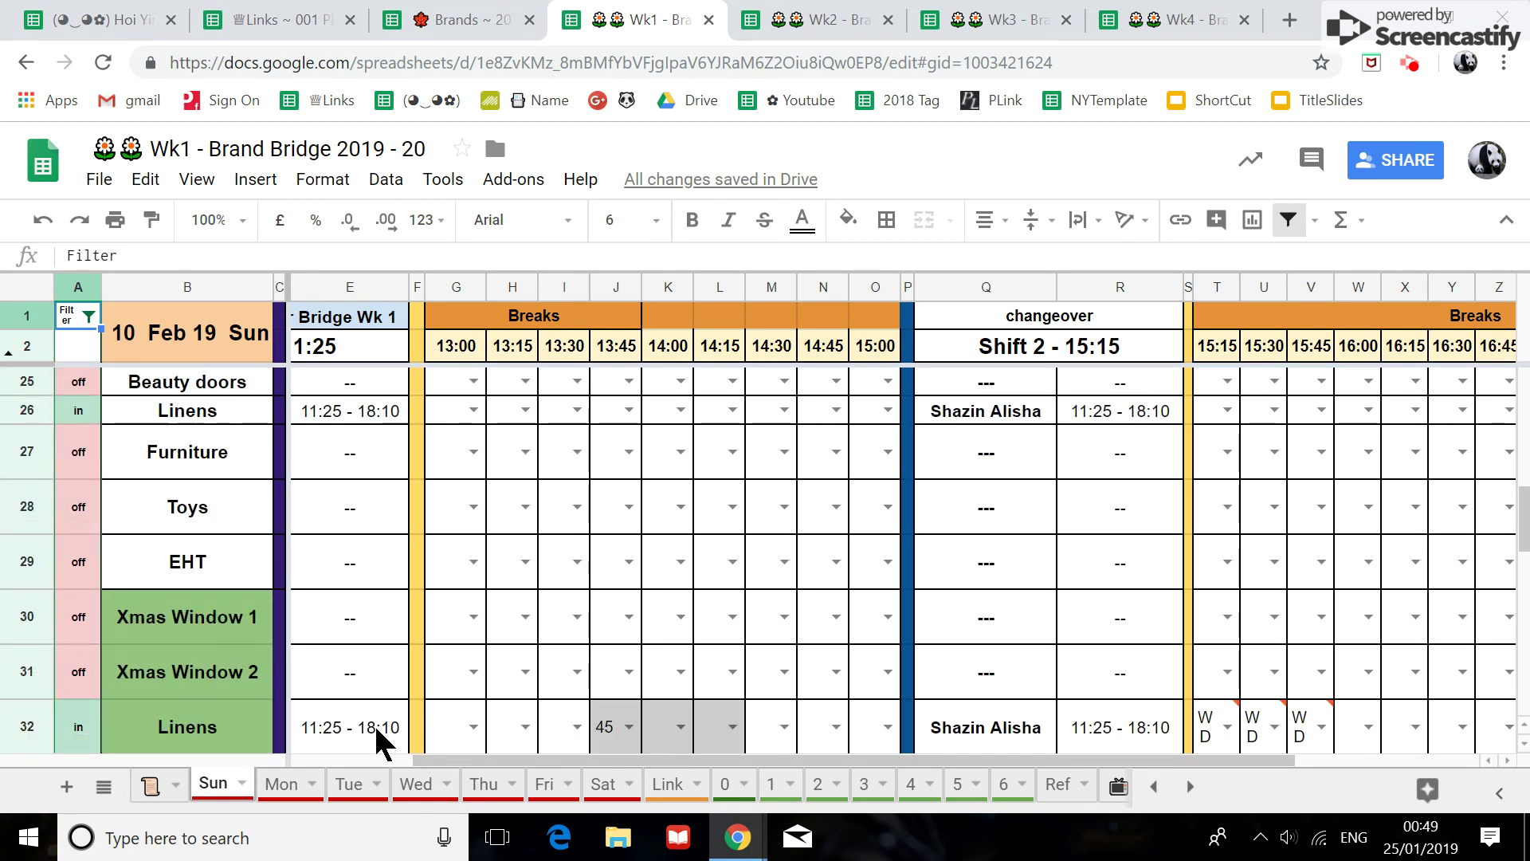
{"action": "left_click", "coordinate": [156, 789]}
{"action": "left_click", "coordinate": [213, 785]}
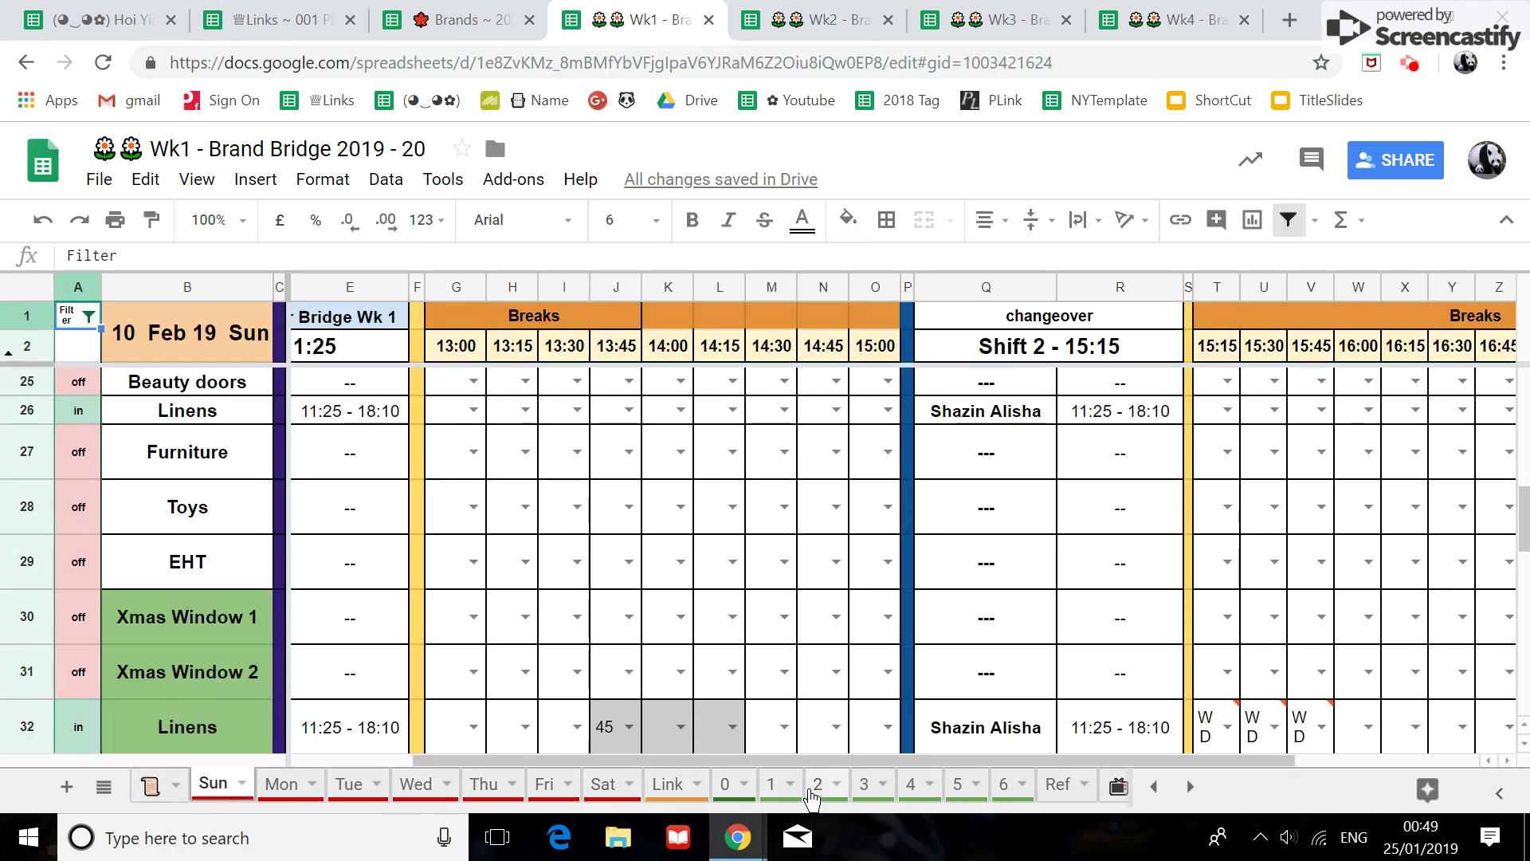
Glance at sheet 0, then open sheet 1 (11 Feb 19 Mon) and select the leaver's cell C48.
{"action": "left_click", "coordinate": [725, 785]}
{"action": "scroll", "coordinate": [207, 662], "scroll_direction": "down", "scroll_amount": 3}
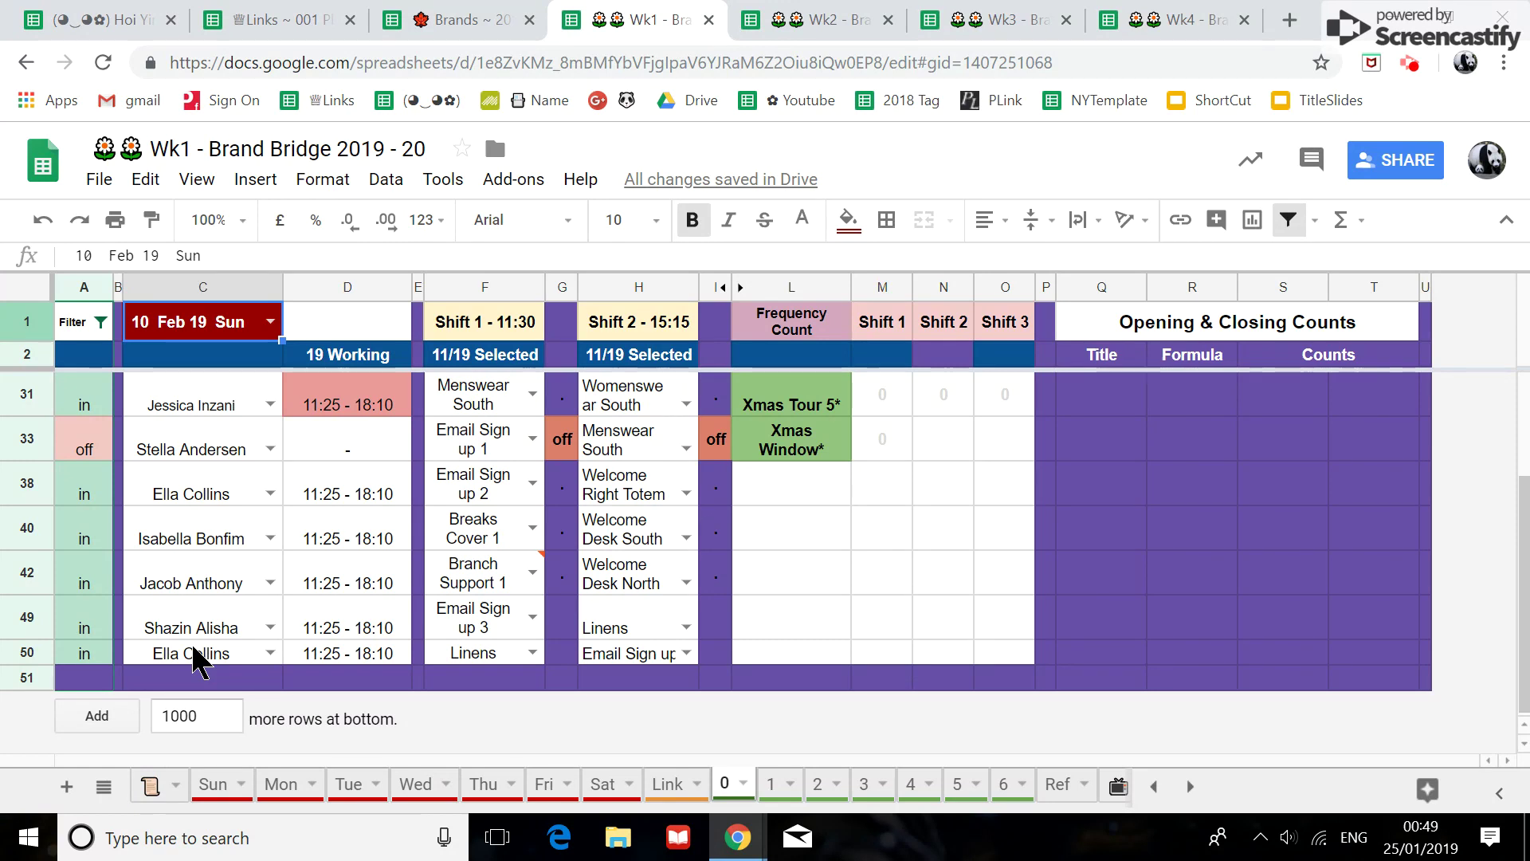
{"action": "scroll", "coordinate": [198, 662], "scroll_direction": "up", "scroll_amount": 2}
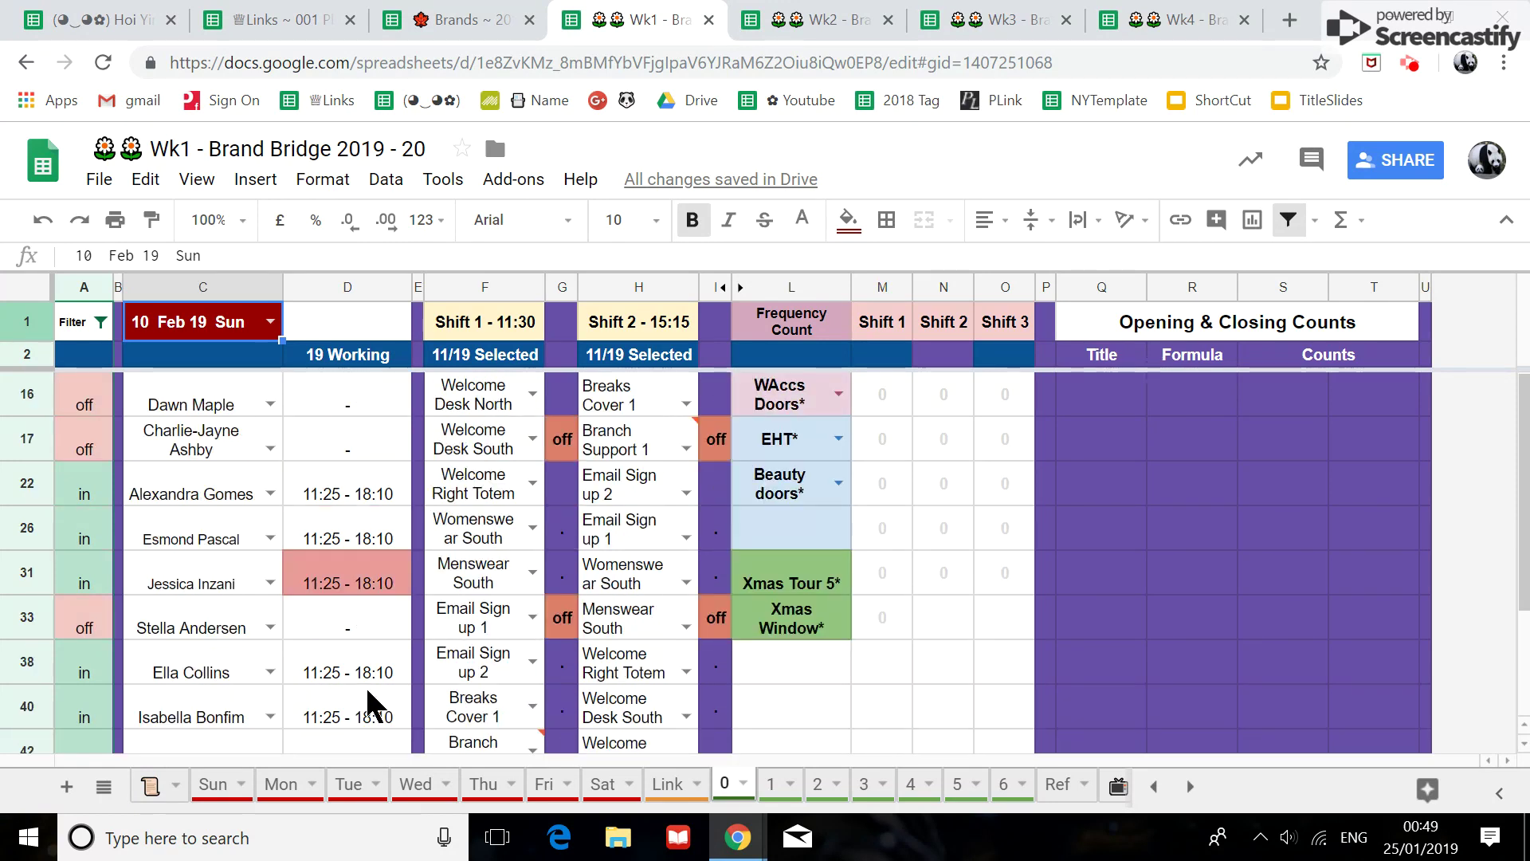
{"action": "left_click", "coordinate": [771, 787]}
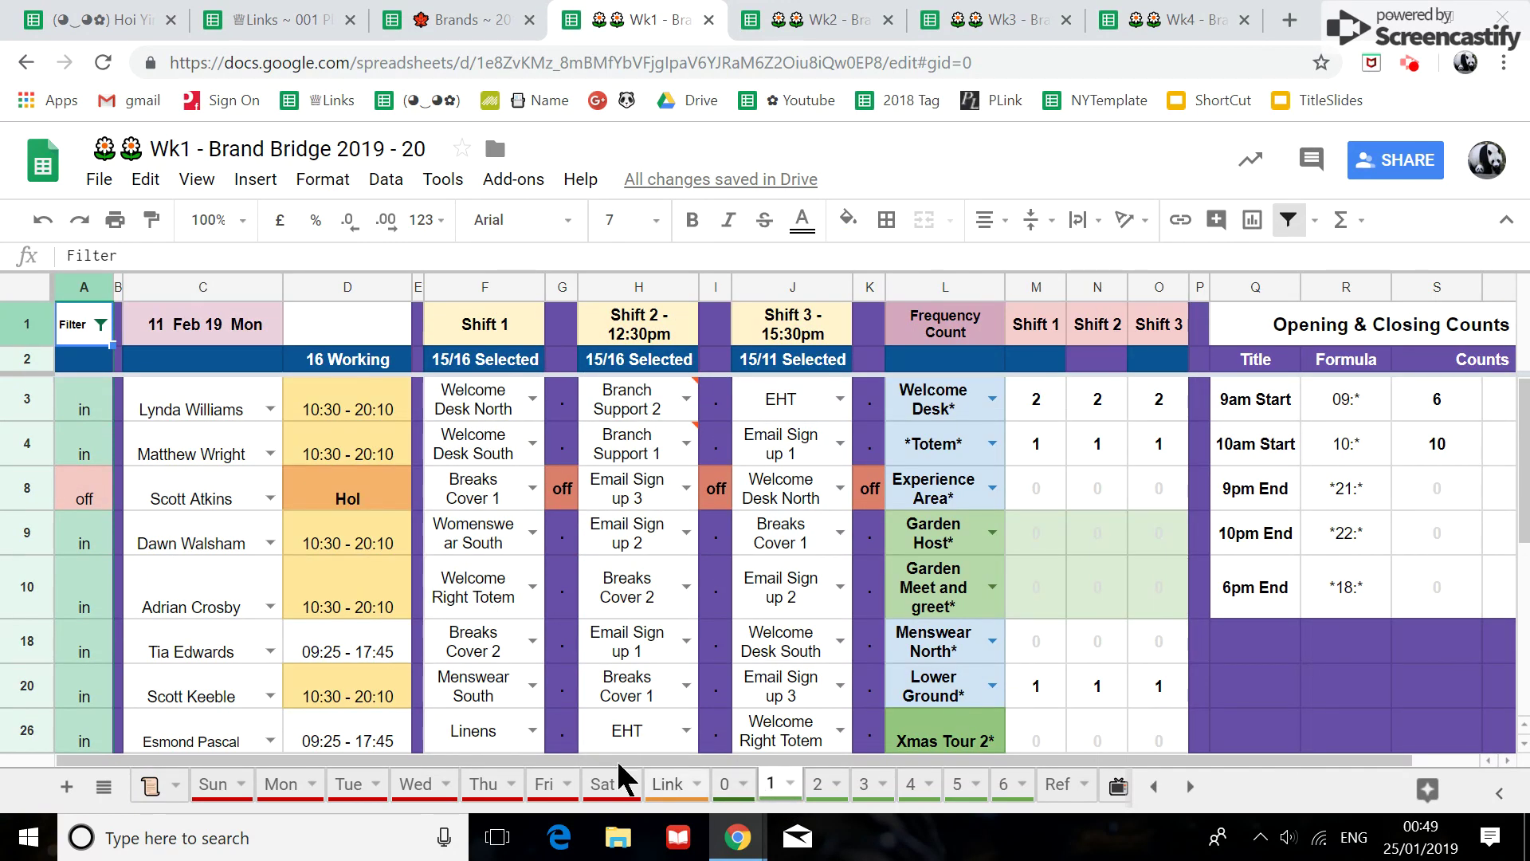
{"action": "scroll", "coordinate": [198, 691], "scroll_direction": "down", "scroll_amount": 5}
{"action": "left_click", "coordinate": [191, 633]}
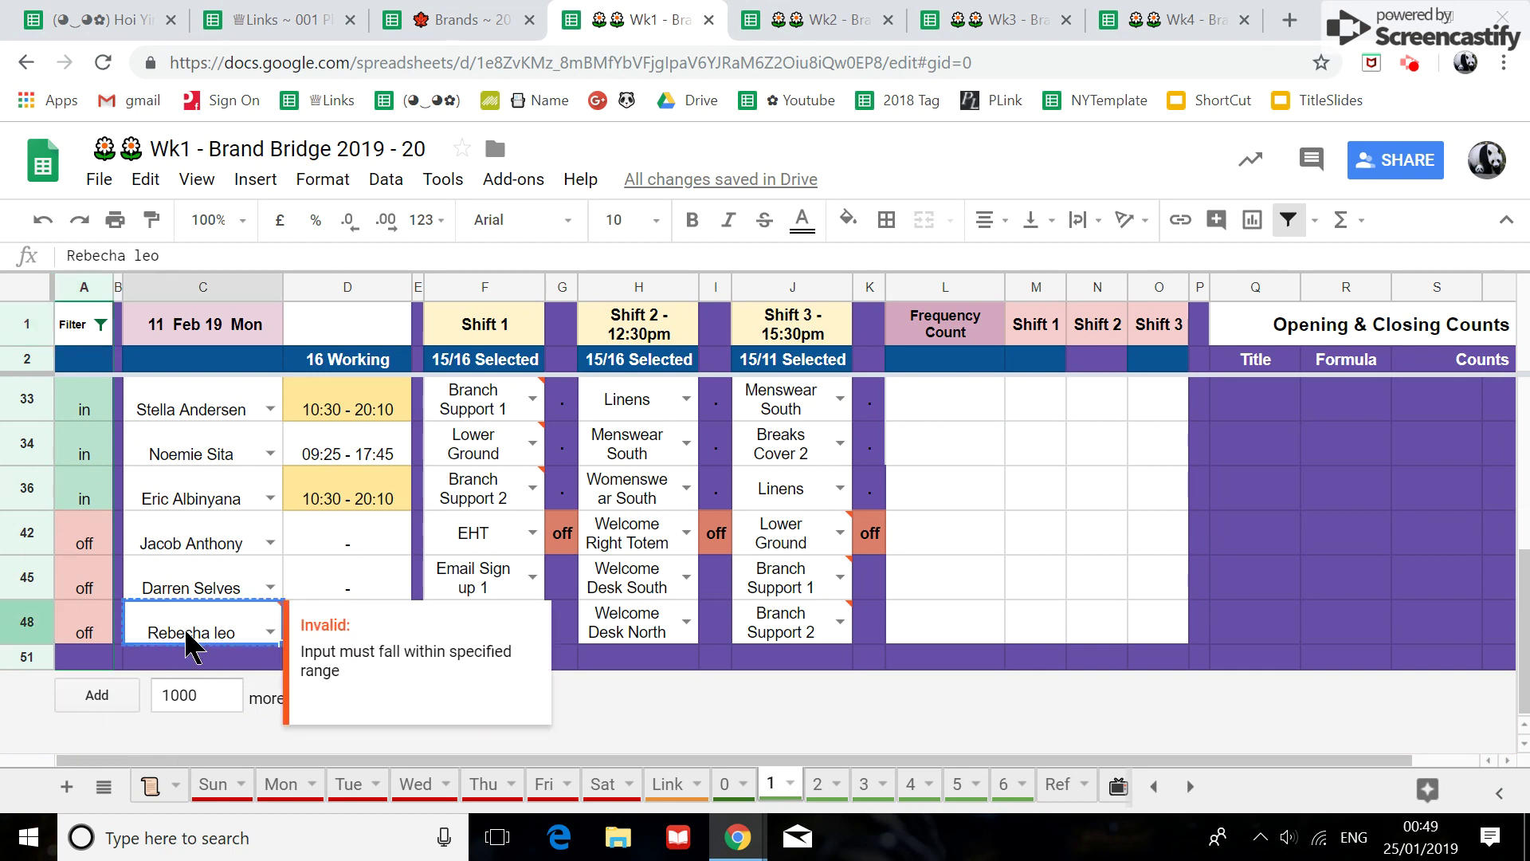
Find the pasted leaver's name as whole-cell matches and replace all 8 with 'Vac 1' on every sheet.
{"action": "key", "text": "ctrl+h"}
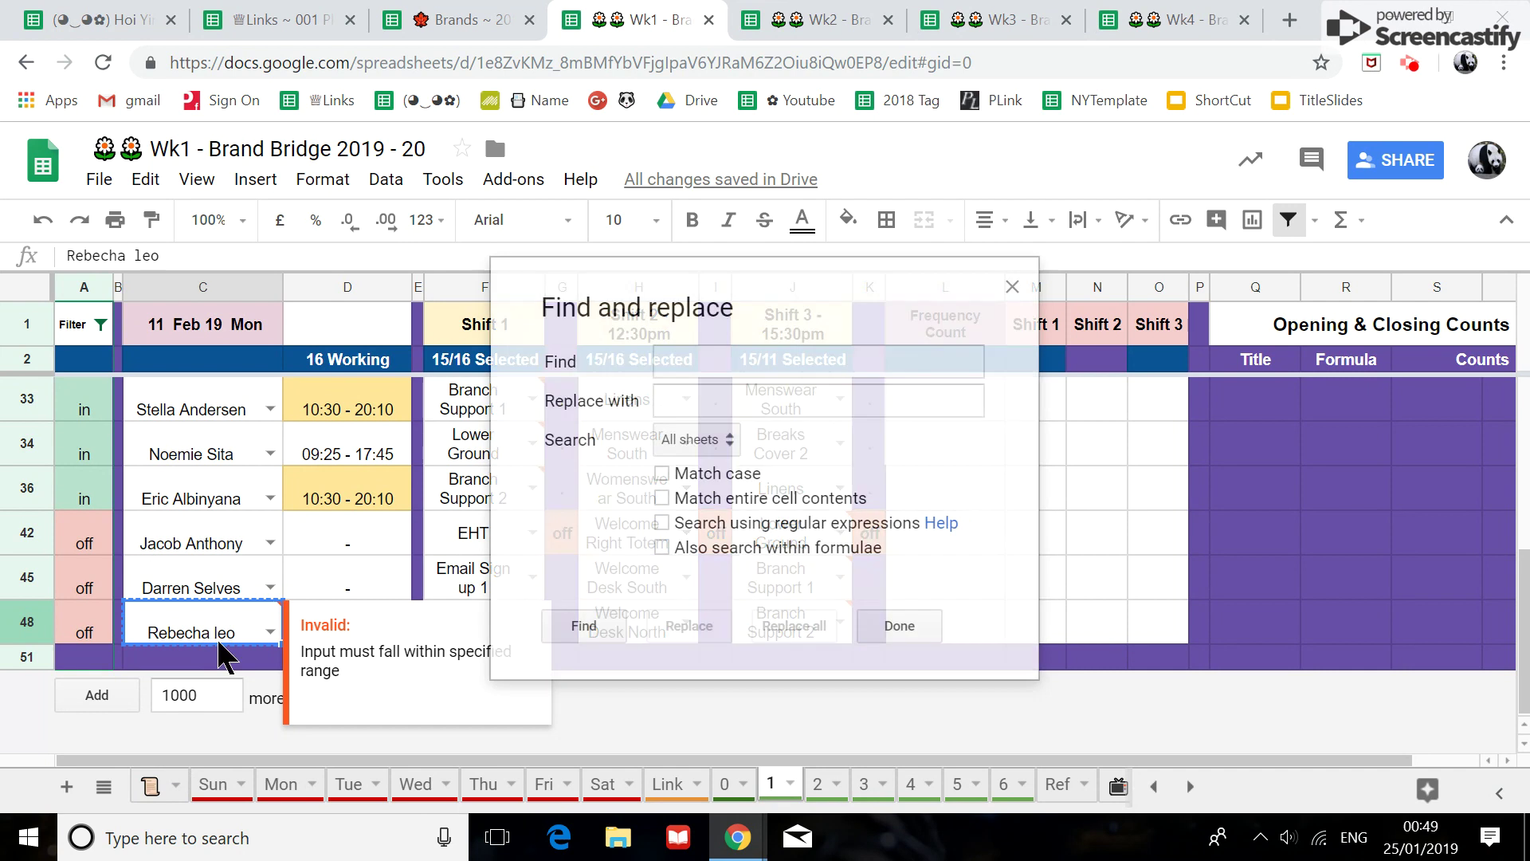
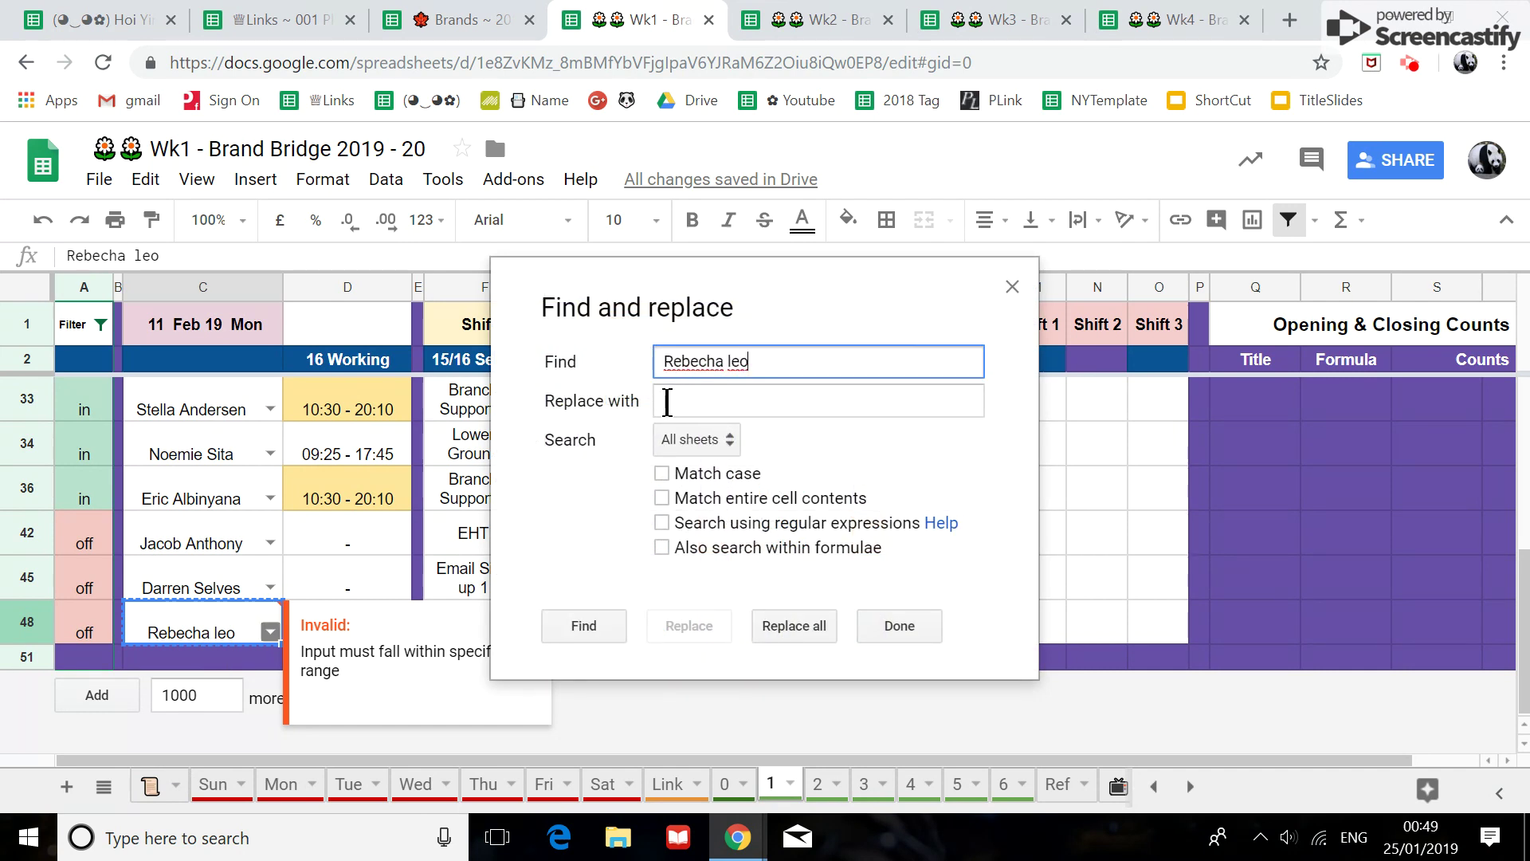
{"action": "left_click", "coordinate": [710, 407]}
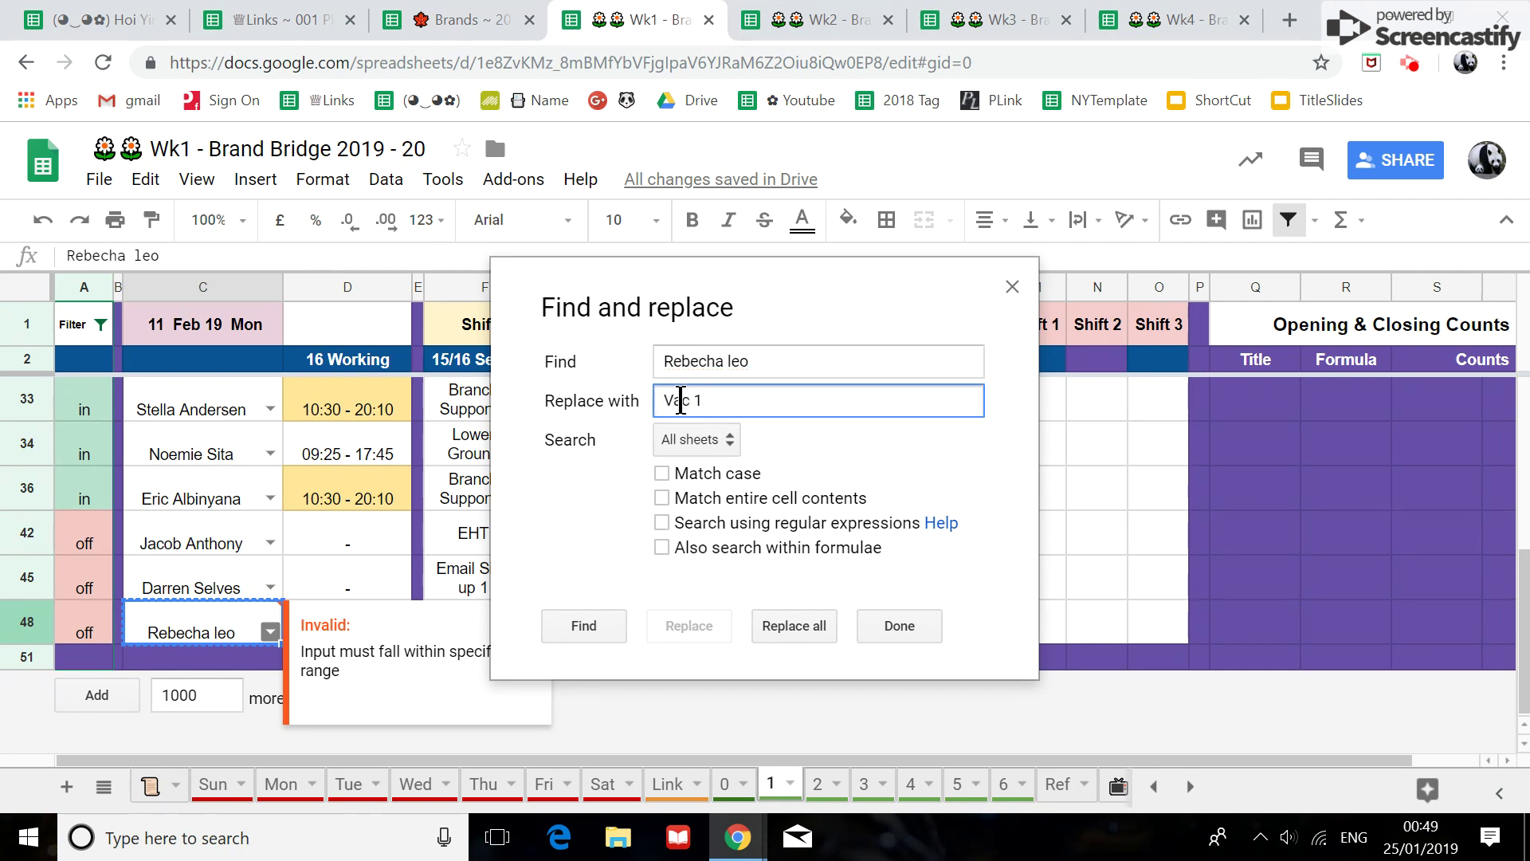
{"action": "left_click", "coordinate": [661, 498]}
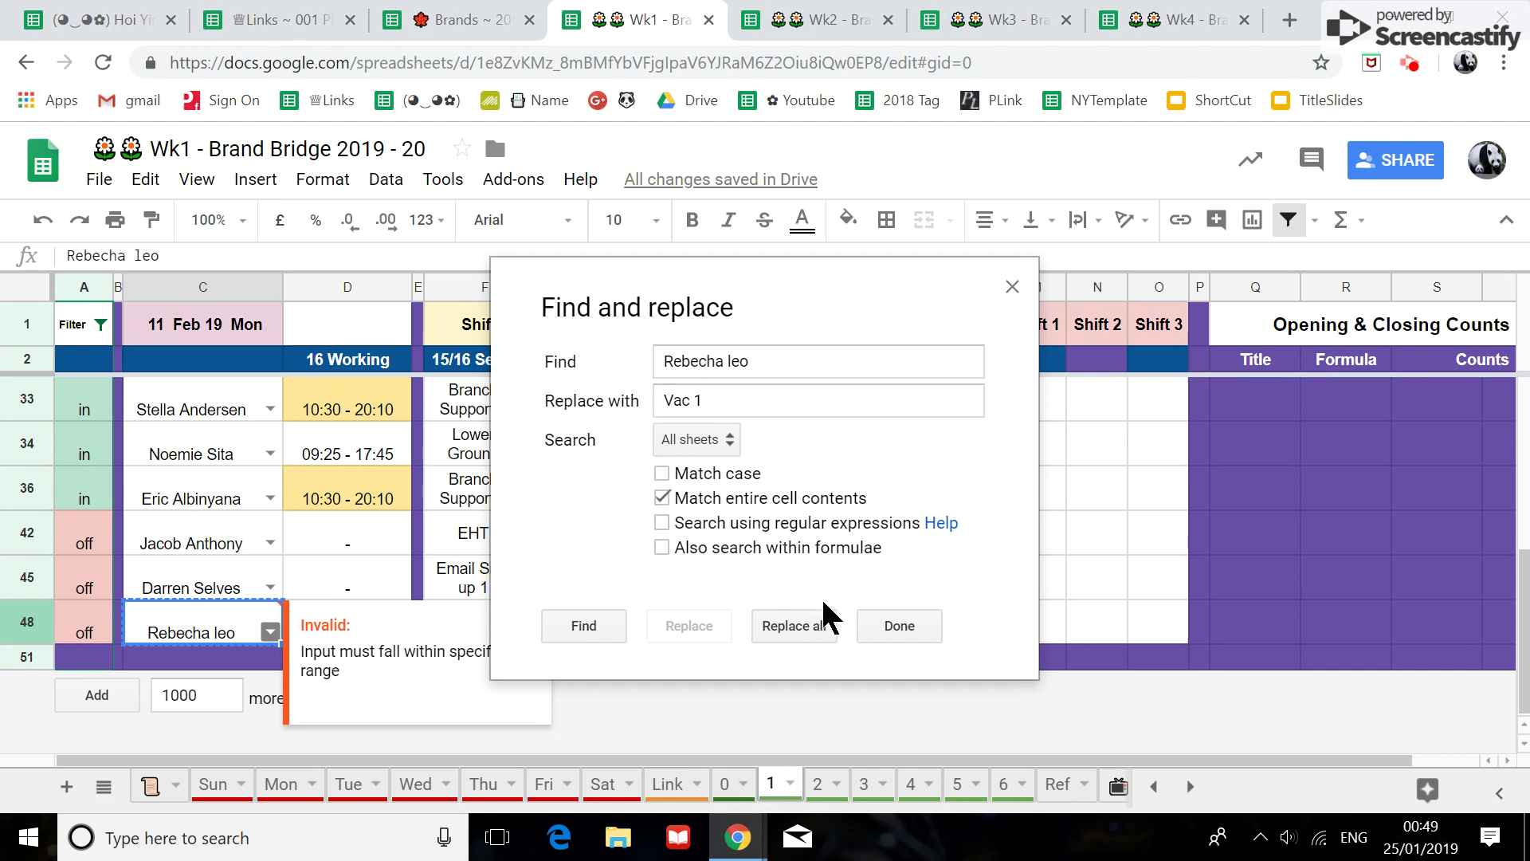
{"action": "left_click", "coordinate": [822, 628]}
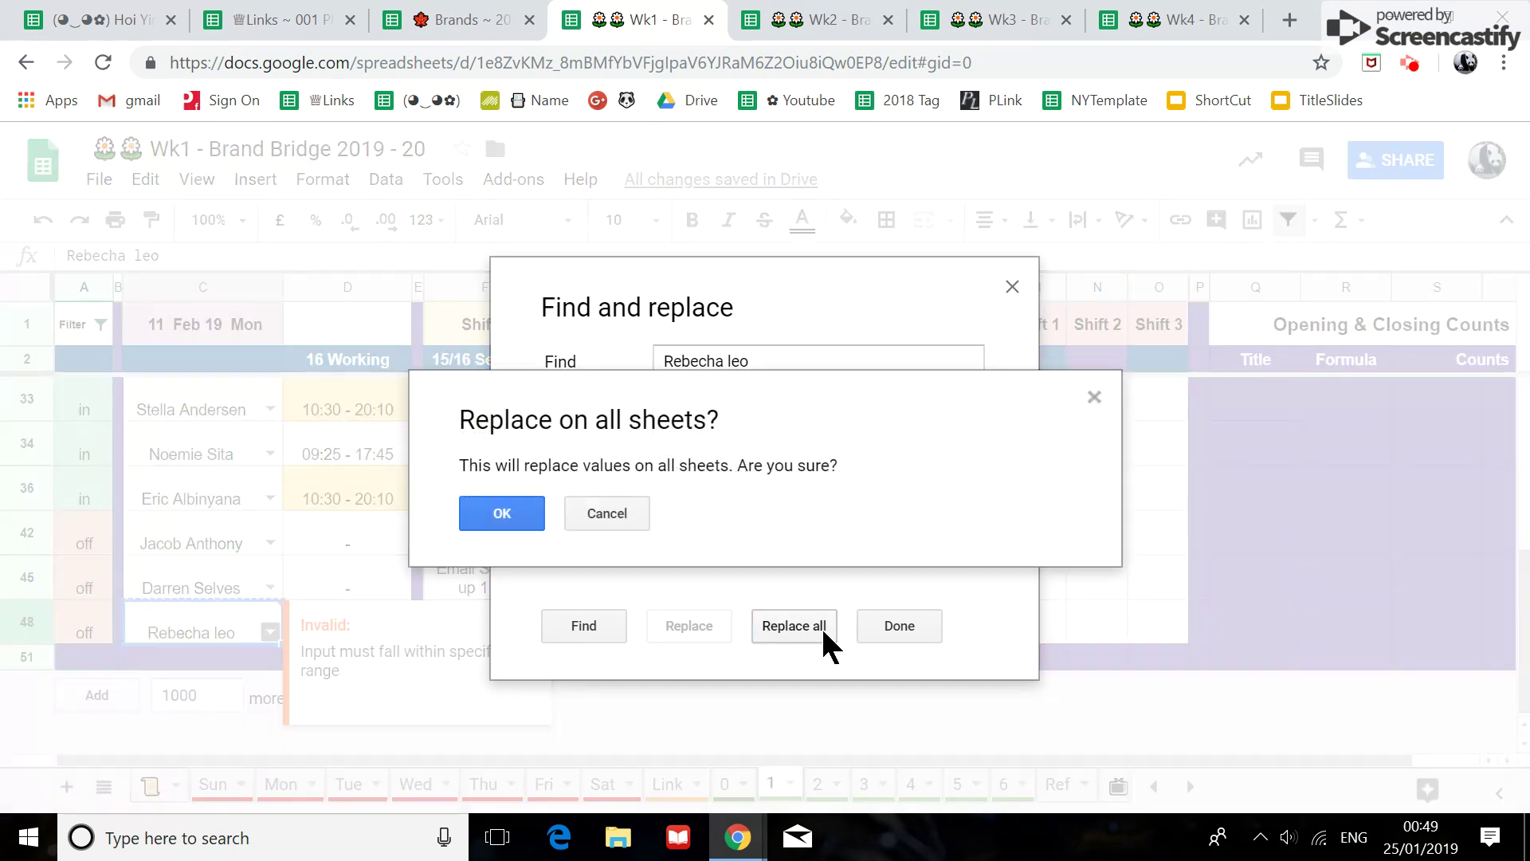
{"action": "left_click", "coordinate": [502, 518]}
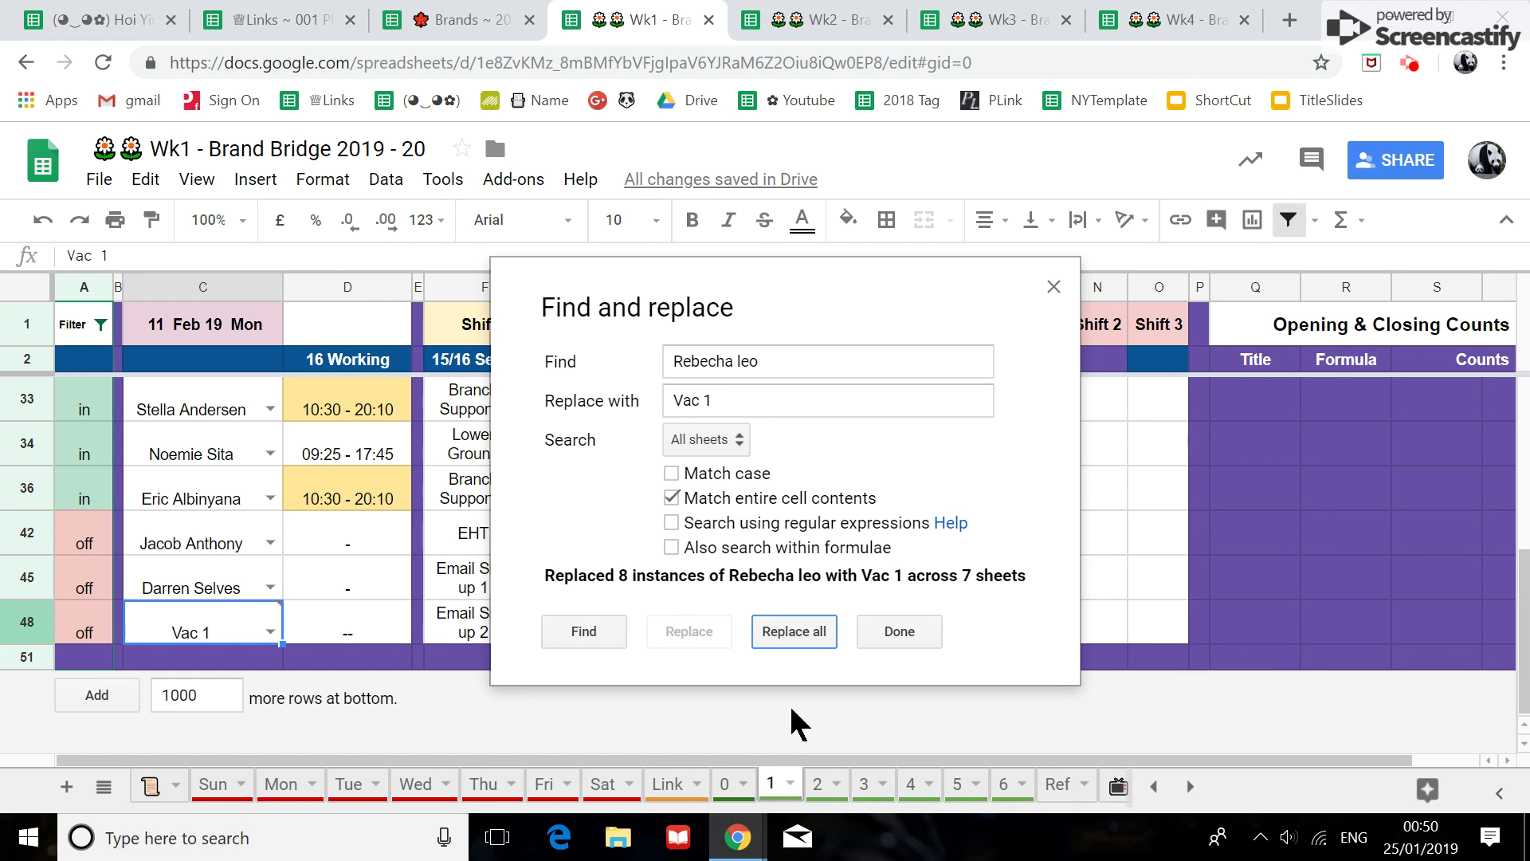
{"action": "left_click", "coordinate": [900, 633]}
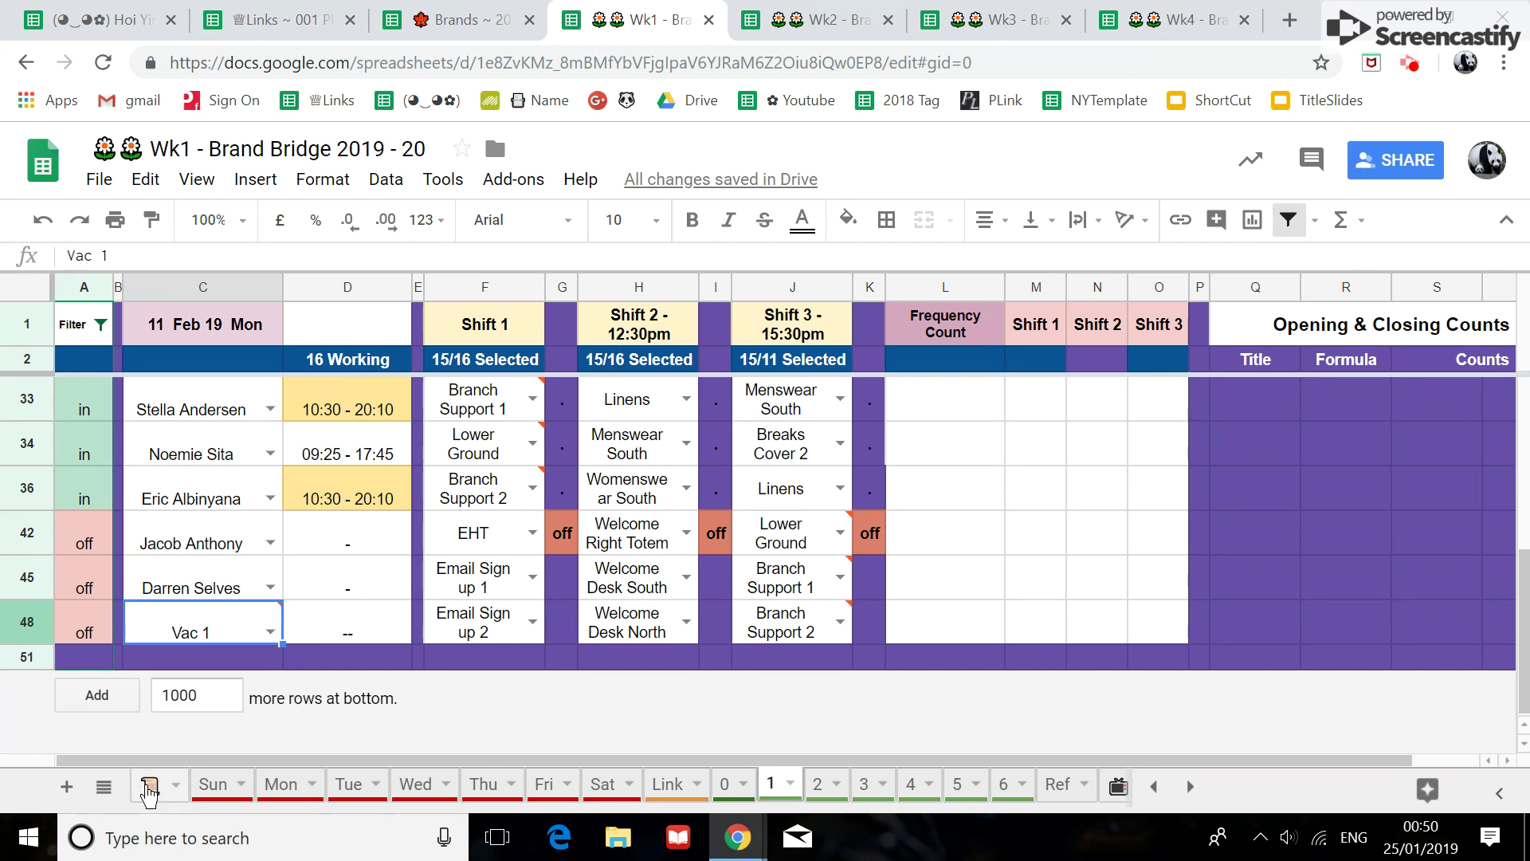
On the Event Lookup - Readonly sheet, scan the dates and widen event description column D.
{"action": "left_click", "coordinate": [151, 789]}
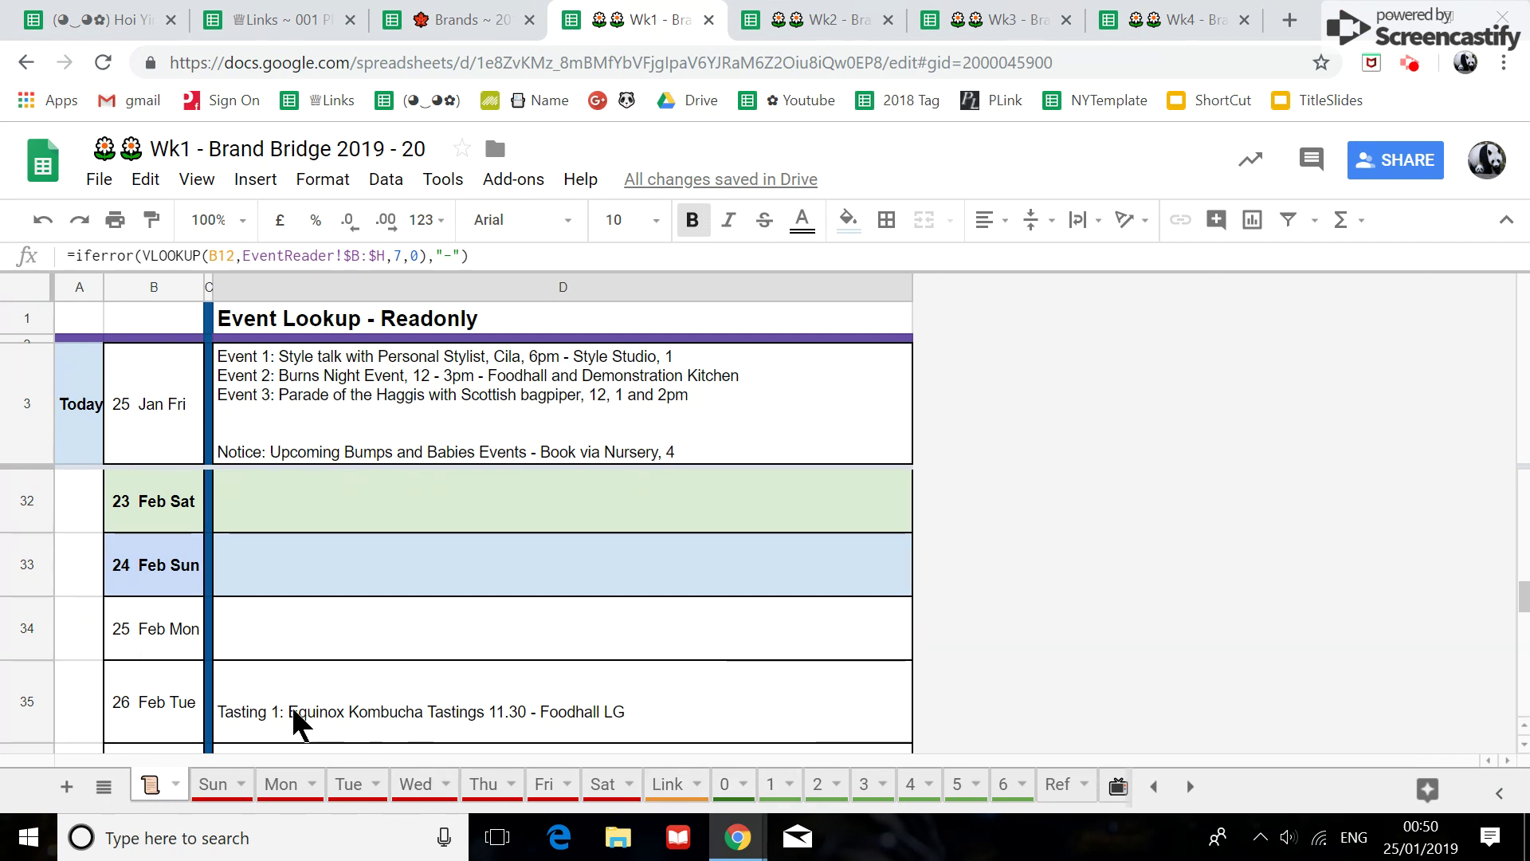
{"action": "scroll", "coordinate": [542, 589], "scroll_direction": "down", "scroll_amount": 9}
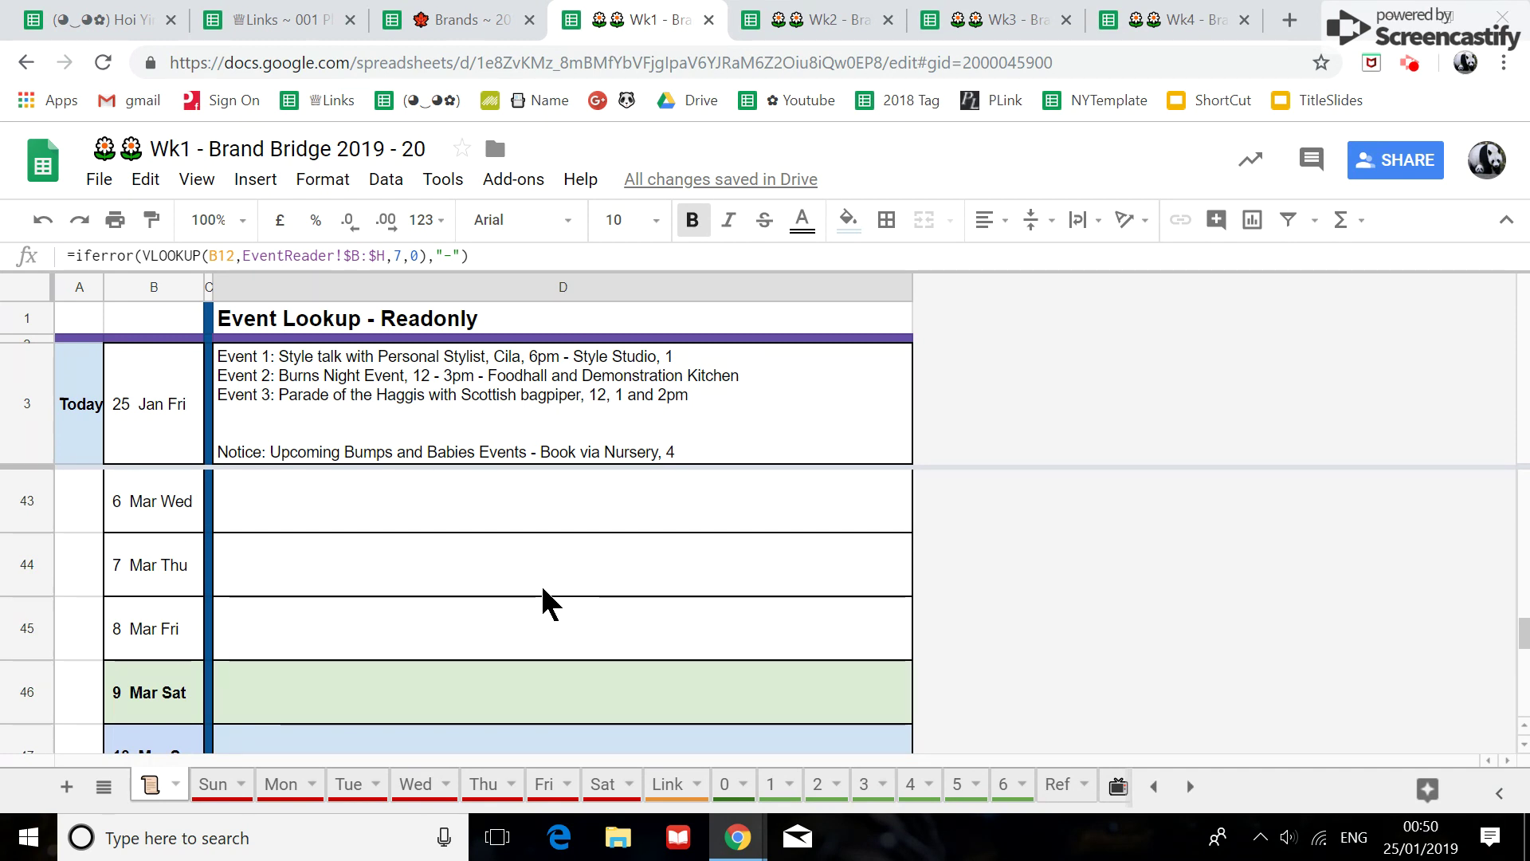
{"action": "scroll", "coordinate": [542, 591], "scroll_direction": "up", "scroll_amount": 6}
{"action": "scroll", "coordinate": [542, 590], "scroll_direction": "up", "scroll_amount": 18}
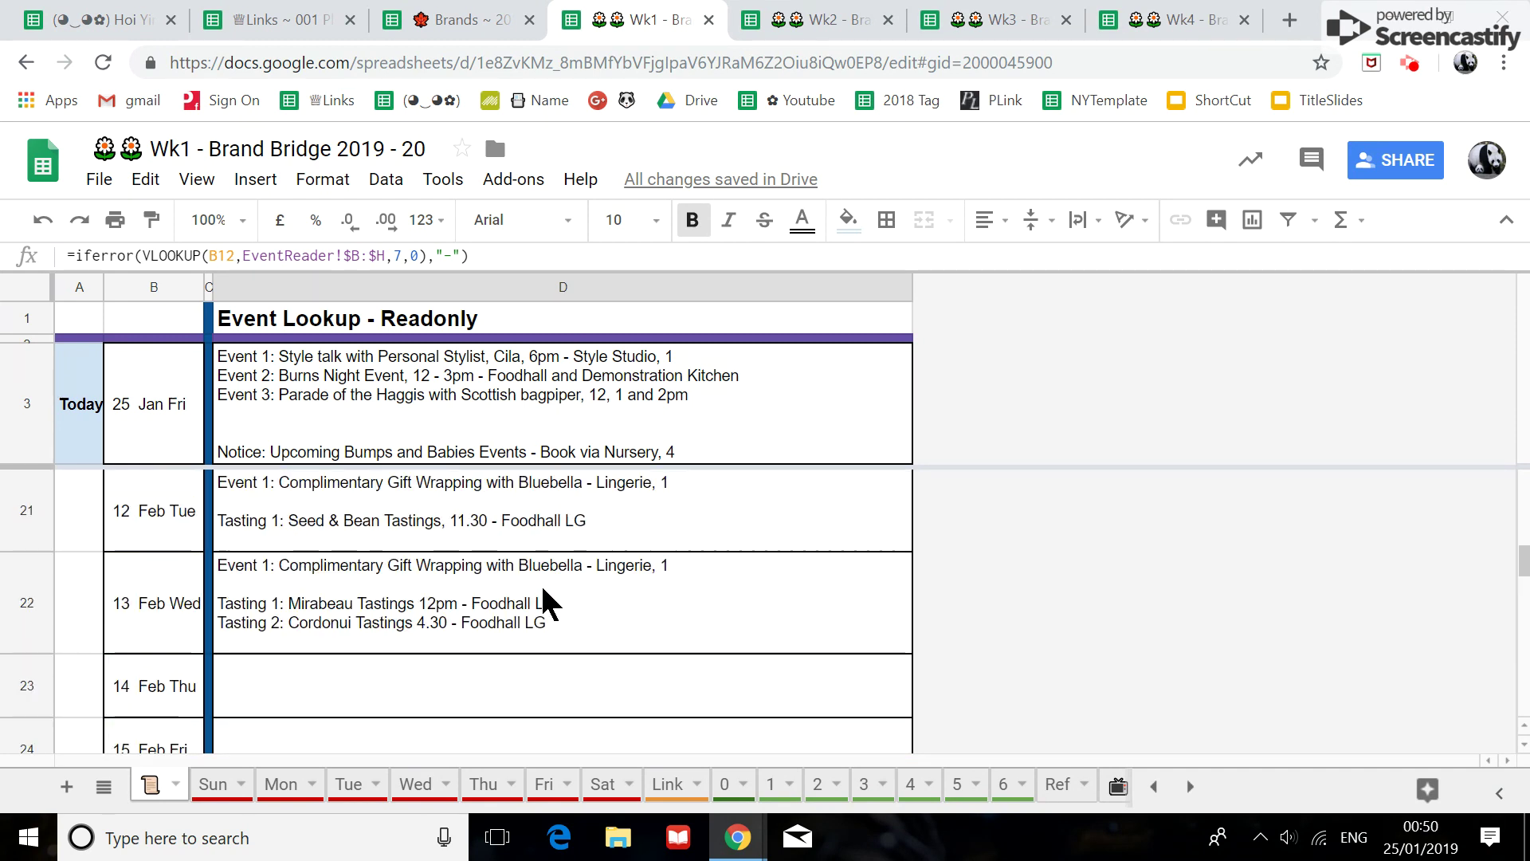
{"action": "scroll", "coordinate": [543, 590], "scroll_direction": "up", "scroll_amount": 8}
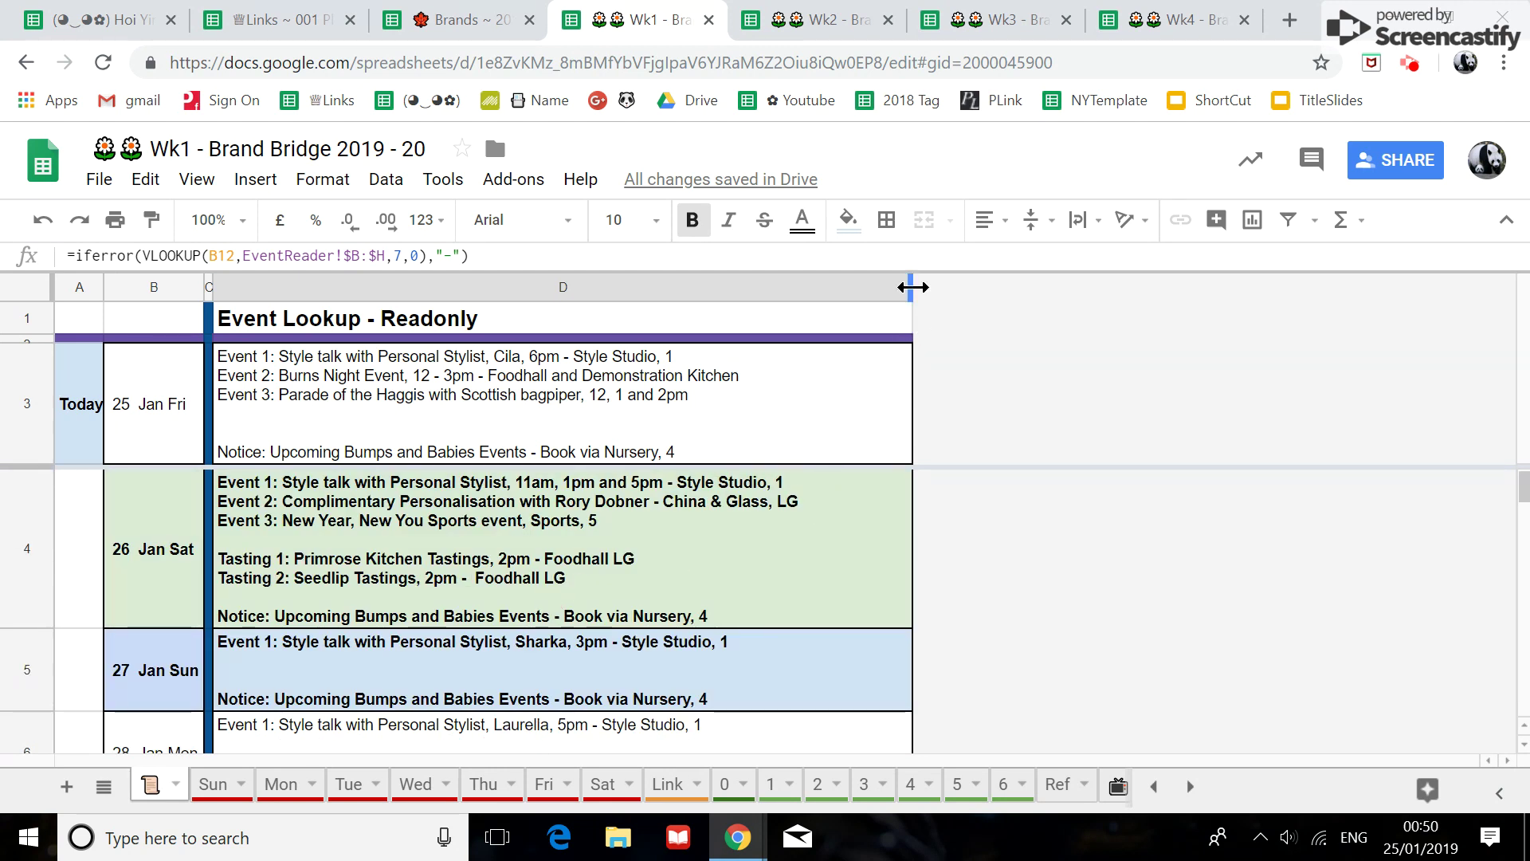
{"action": "left_click_drag", "start_coordinate": [913, 287], "coordinate": [951, 291]}
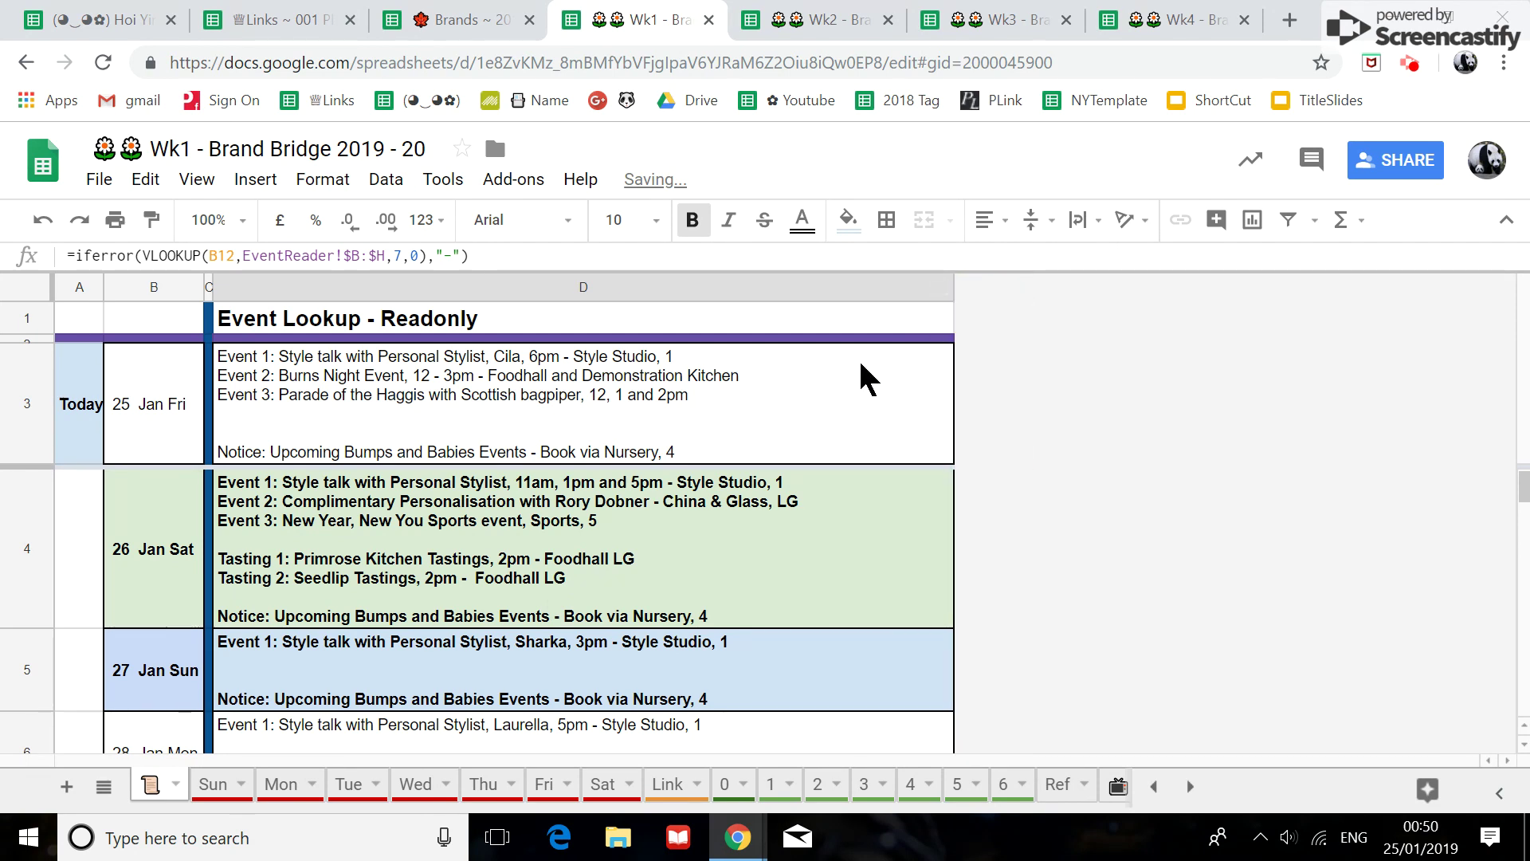
On the Sun sheet, enter Hide in A30 for Xmas Window 1 and copy it to A31.
{"action": "left_click", "coordinate": [220, 791]}
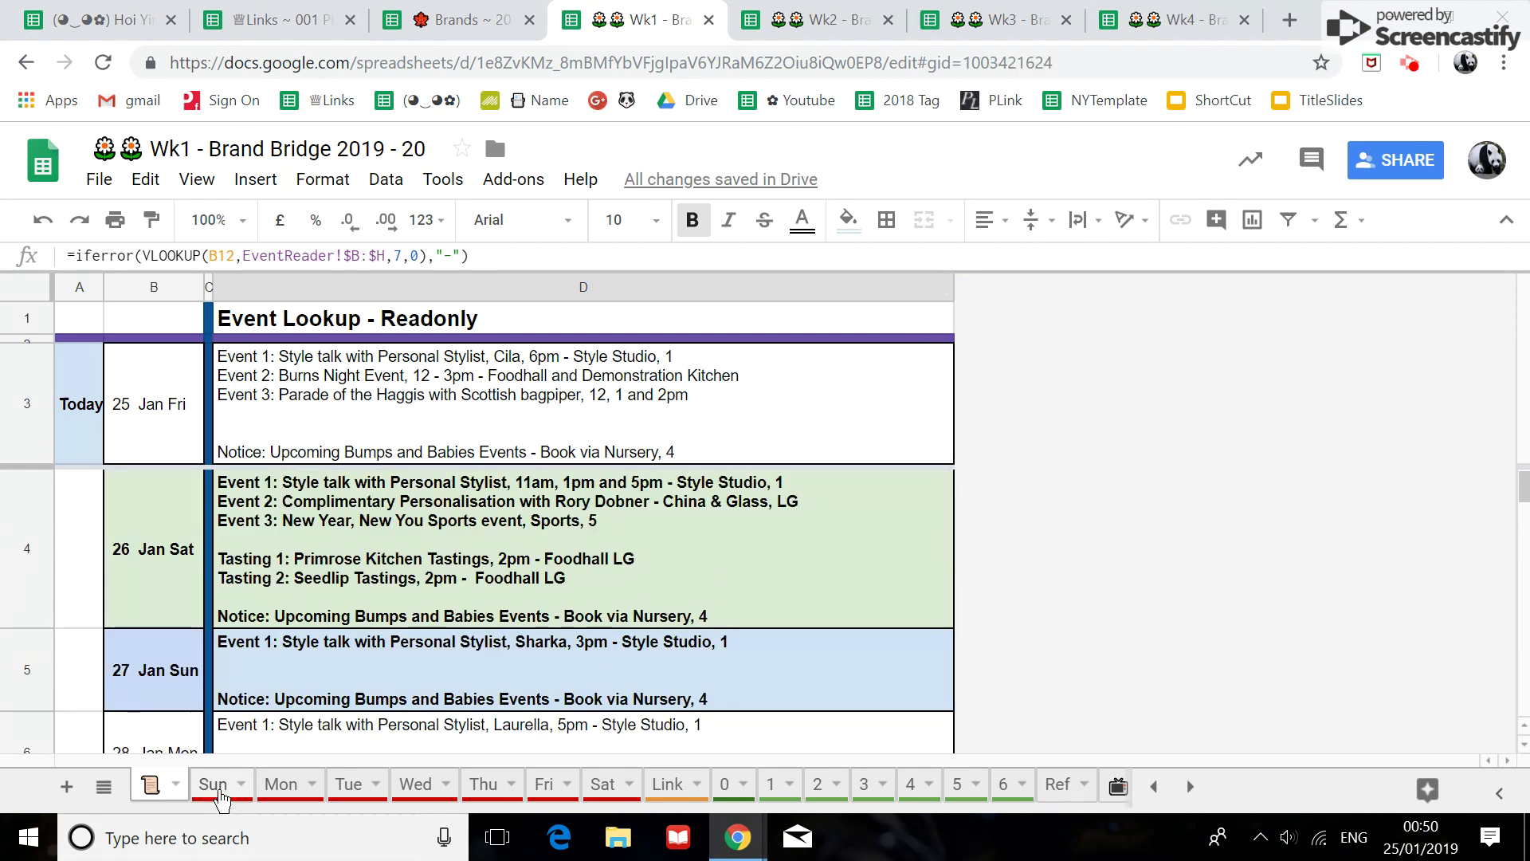
{"action": "scroll", "coordinate": [266, 683], "scroll_direction": "down", "scroll_amount": 2}
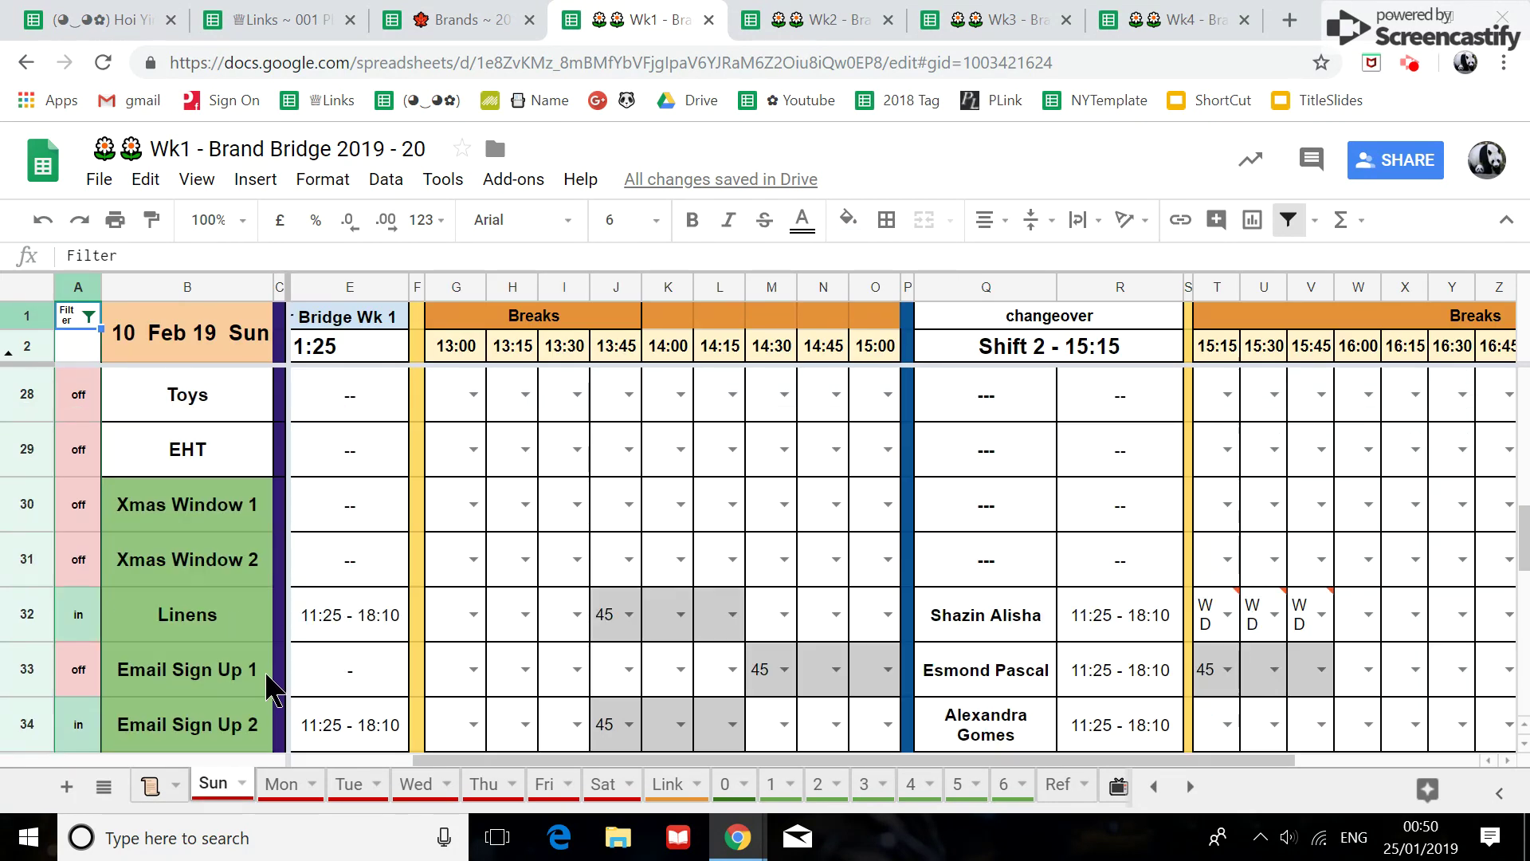
{"action": "left_click", "coordinate": [88, 514]}
{"action": "type", "text": "Hide"}
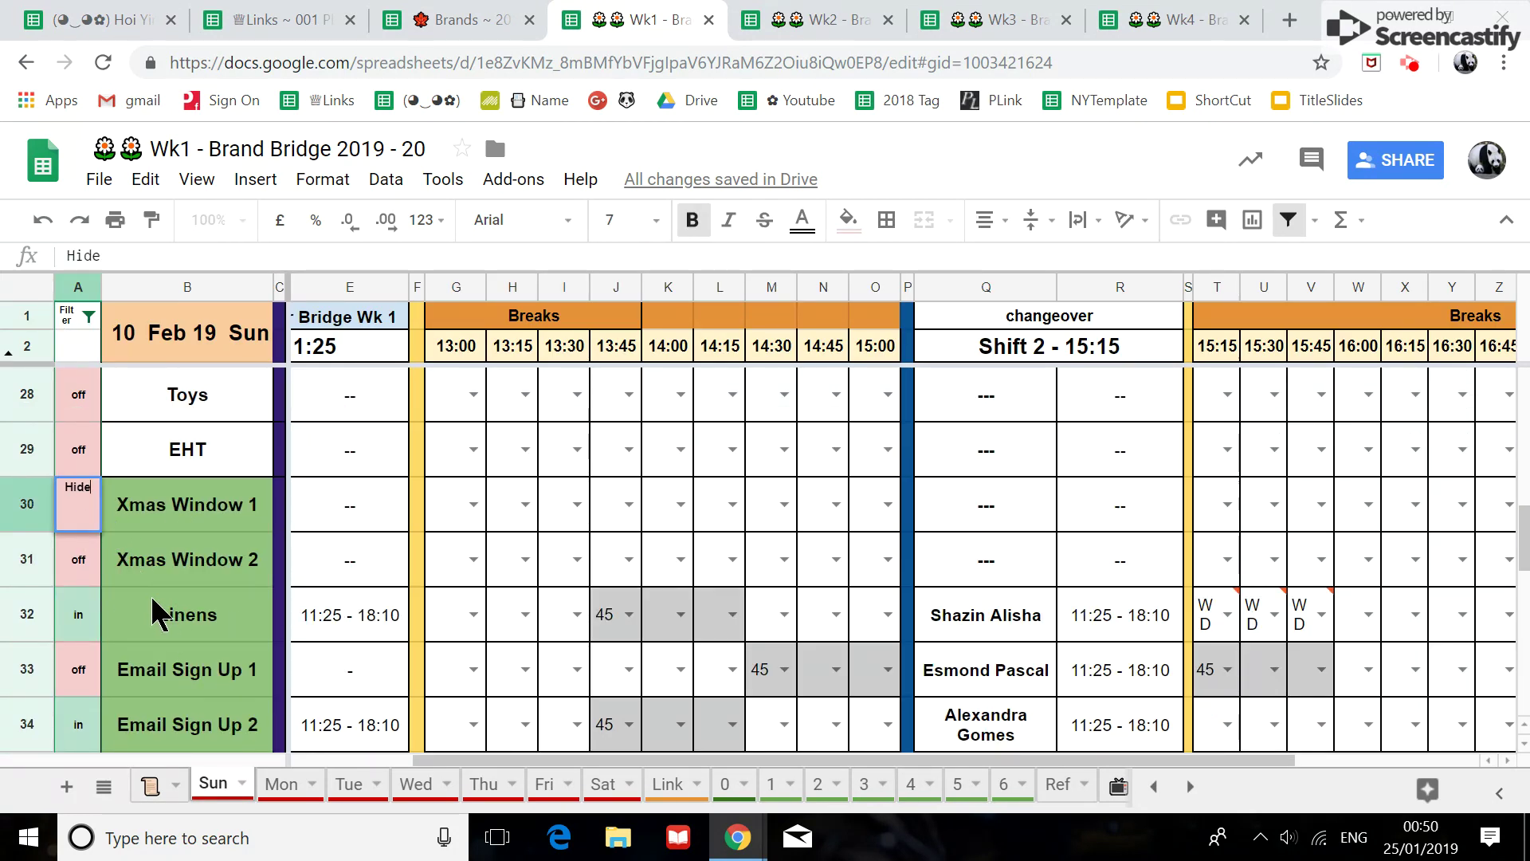
{"action": "key", "text": "Return"}
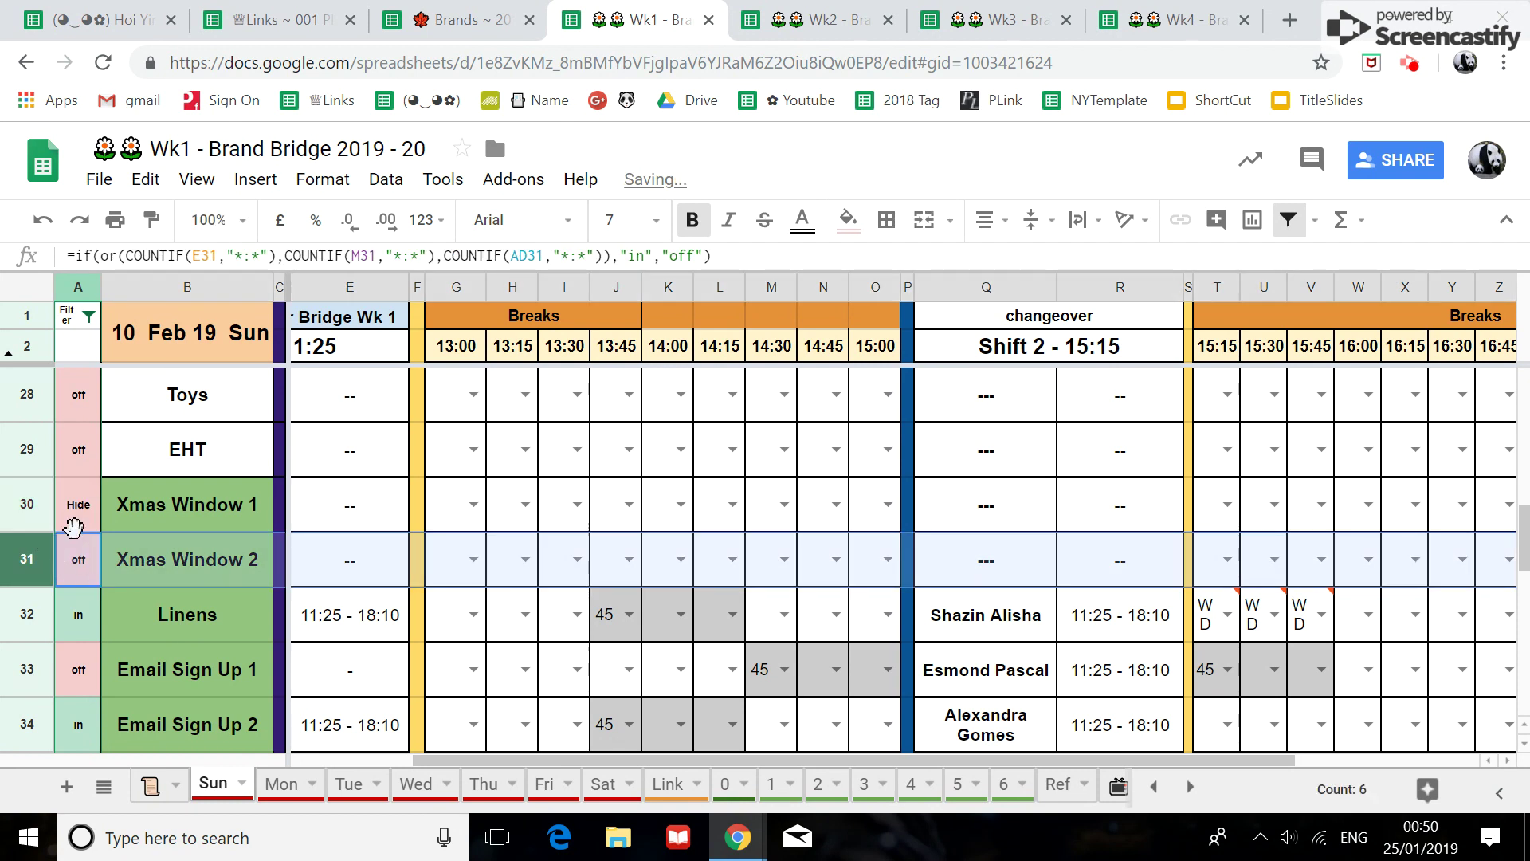
{"action": "left_click", "coordinate": [90, 518]}
{"action": "left_click_drag", "start_coordinate": [97, 560], "coordinate": [97, 570]}
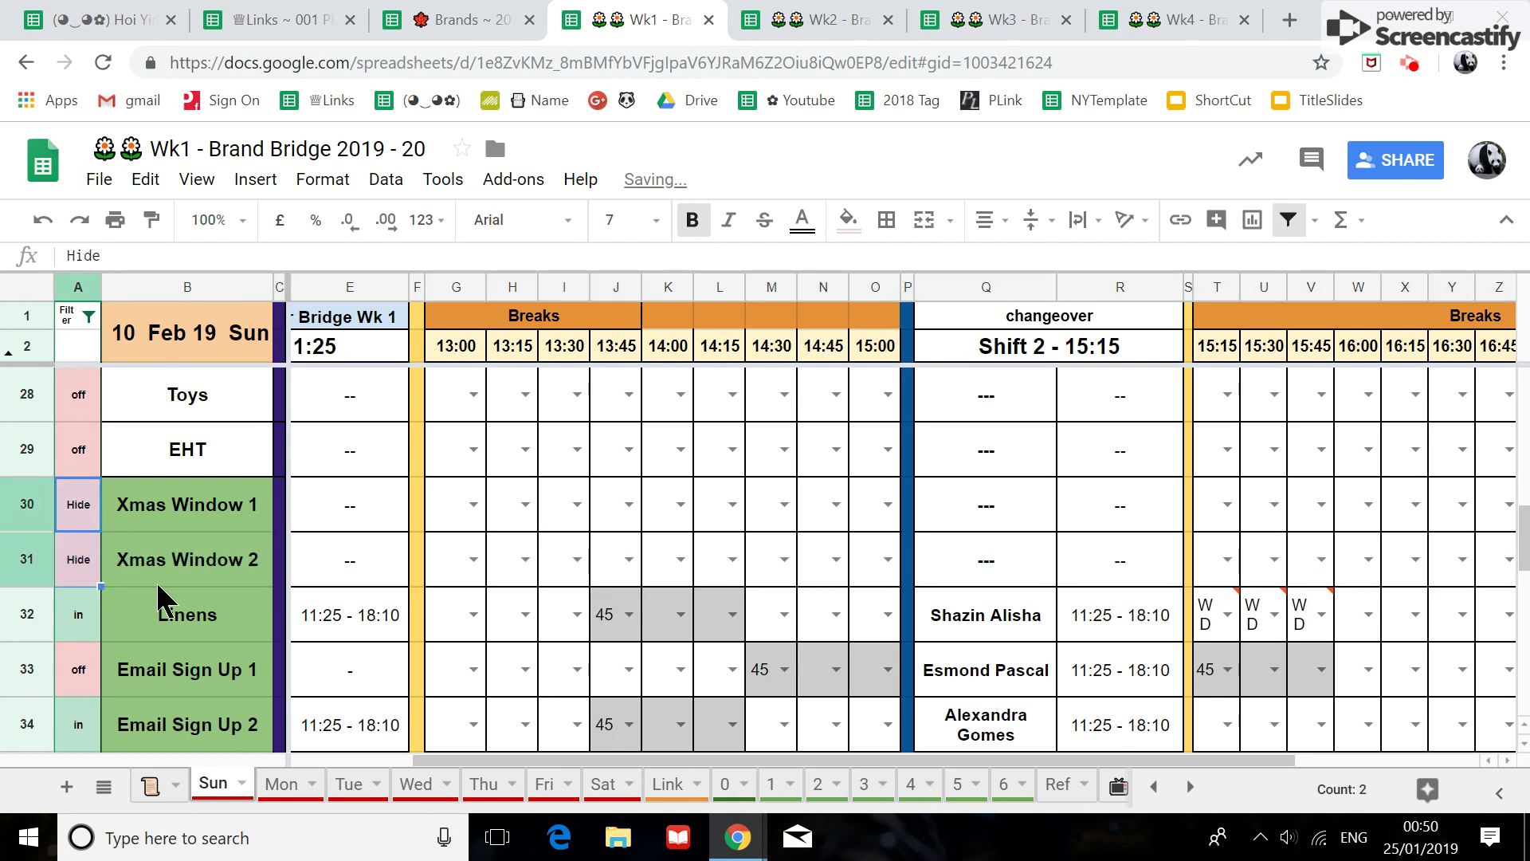
Filter column A to exclude Hide, removing both Xmas Window rows from view.
{"action": "left_click", "coordinate": [89, 317]}
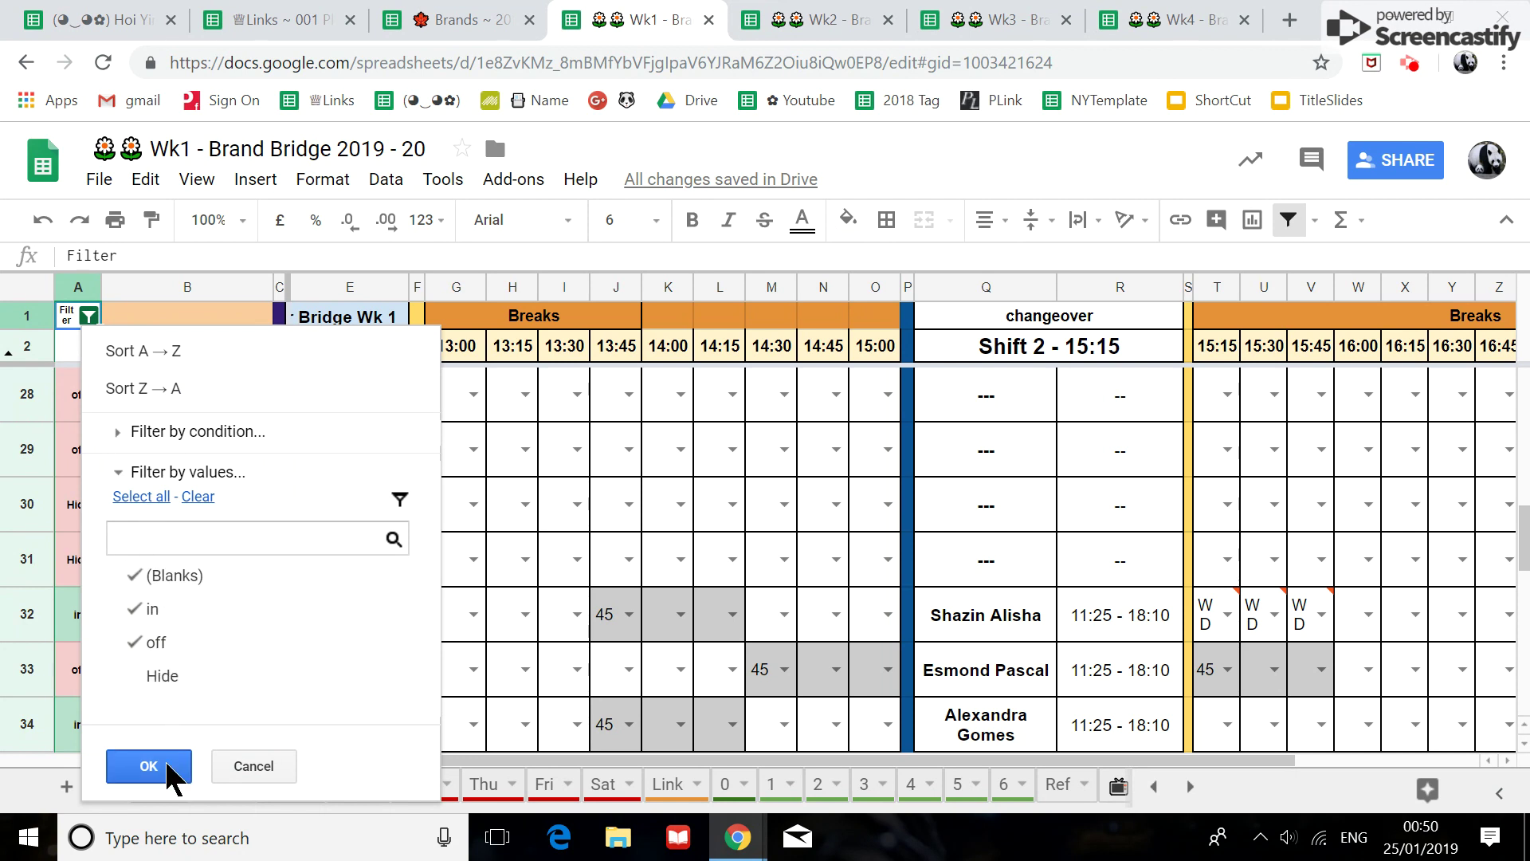
{"action": "left_click", "coordinate": [161, 763]}
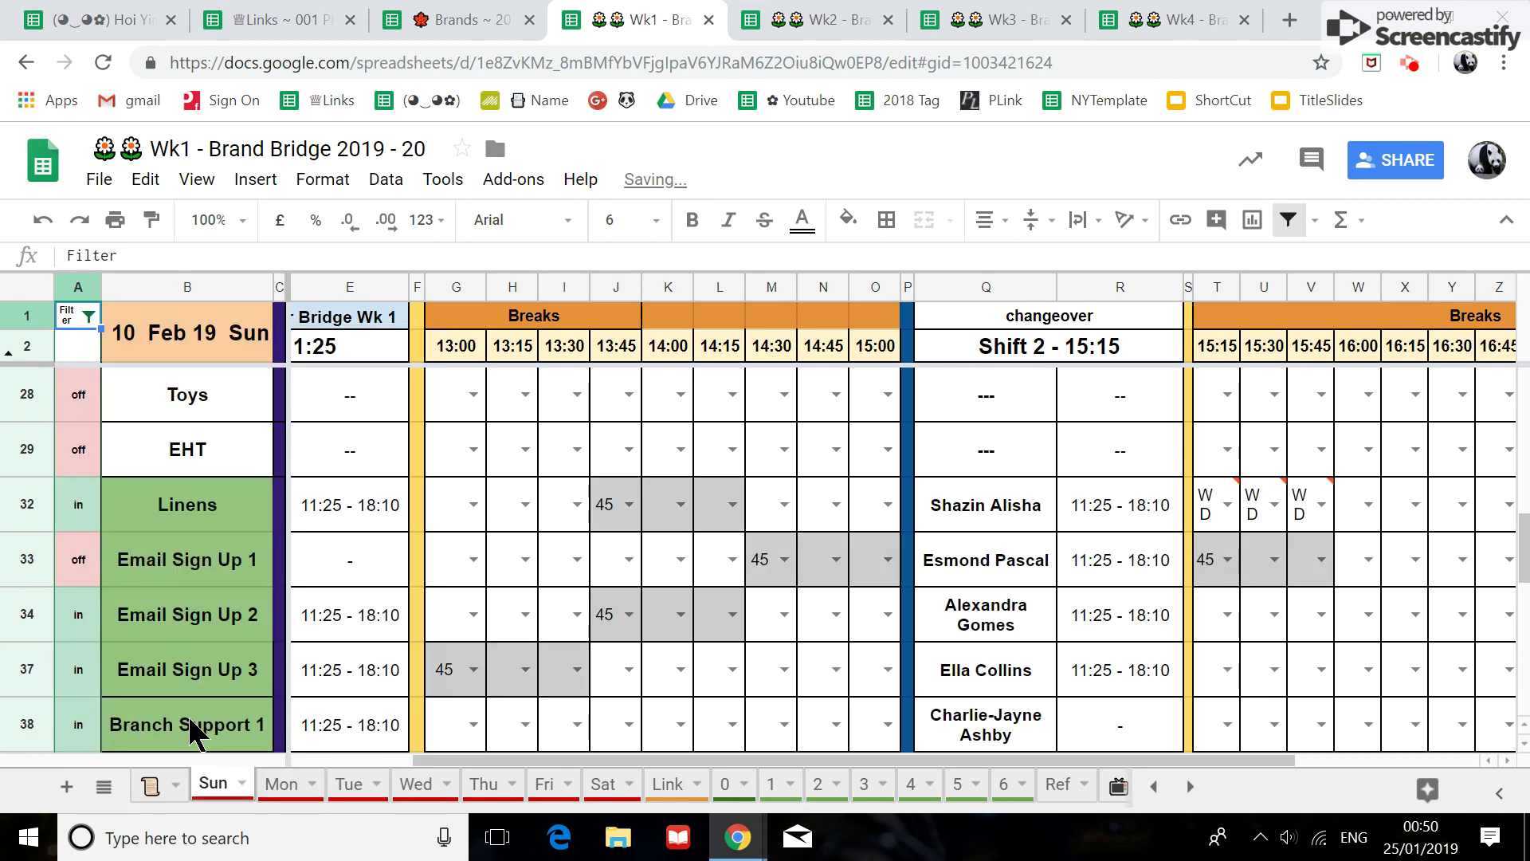
{"action": "scroll", "coordinate": [367, 643], "scroll_direction": "up", "scroll_amount": 5}
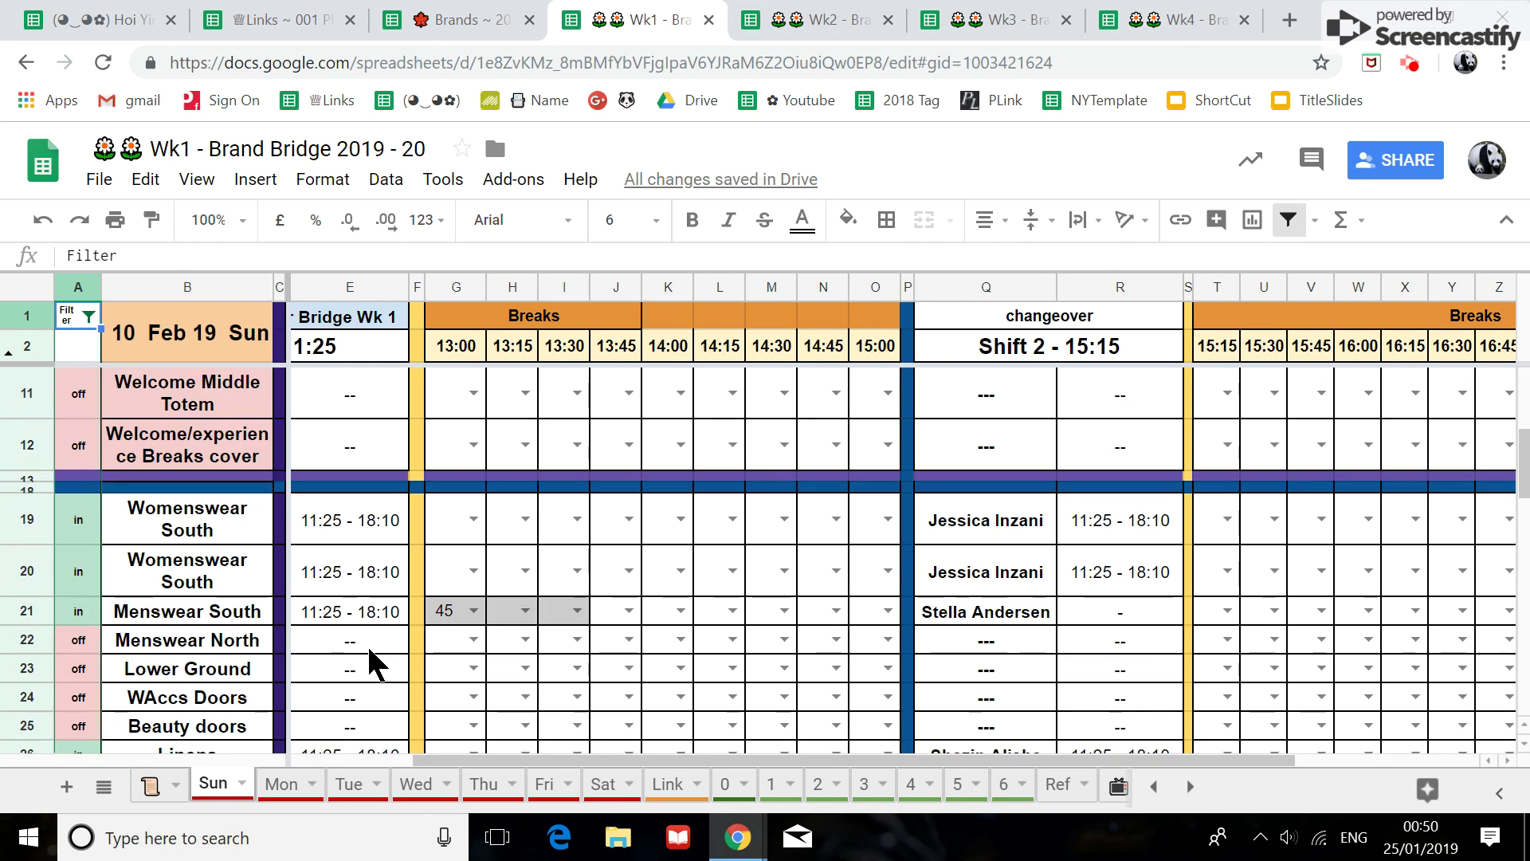